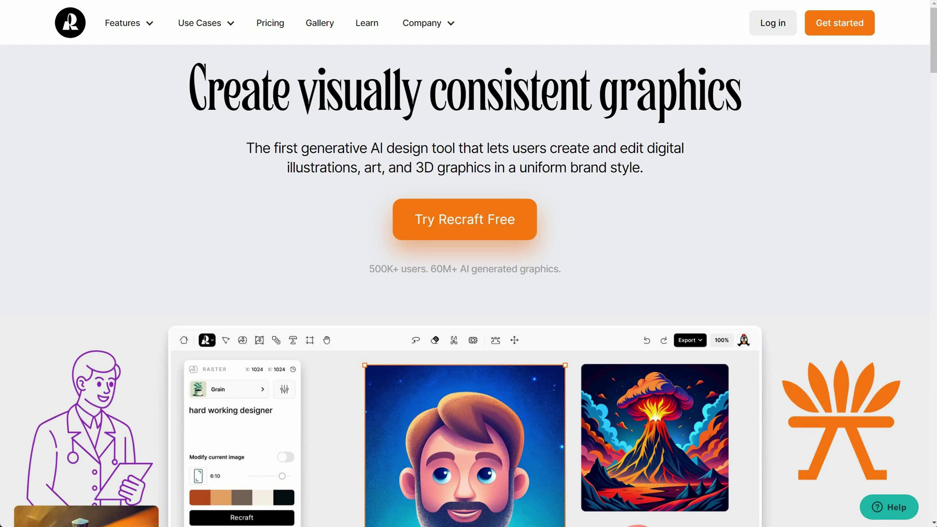
# Launch Recraft from its homepage and create a new project from the Projects page.
pyautogui.click(490, 227)
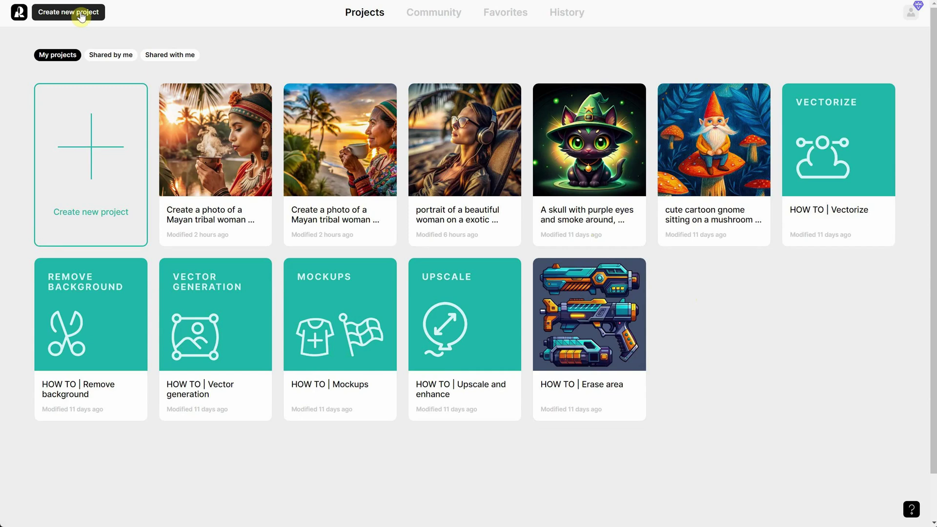
pyautogui.click(82, 156)
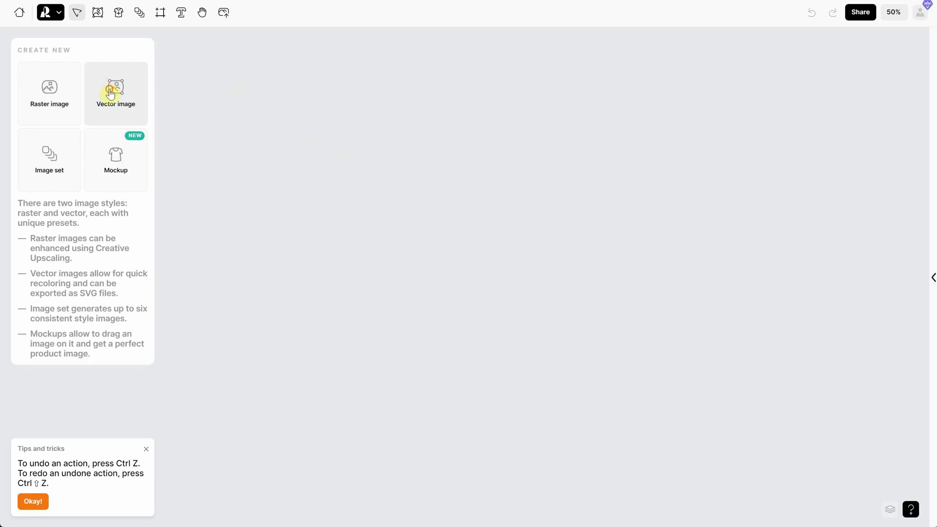
# Add a vector image frame and try moving and resizing it on the canvas.
pyautogui.click(105, 88)
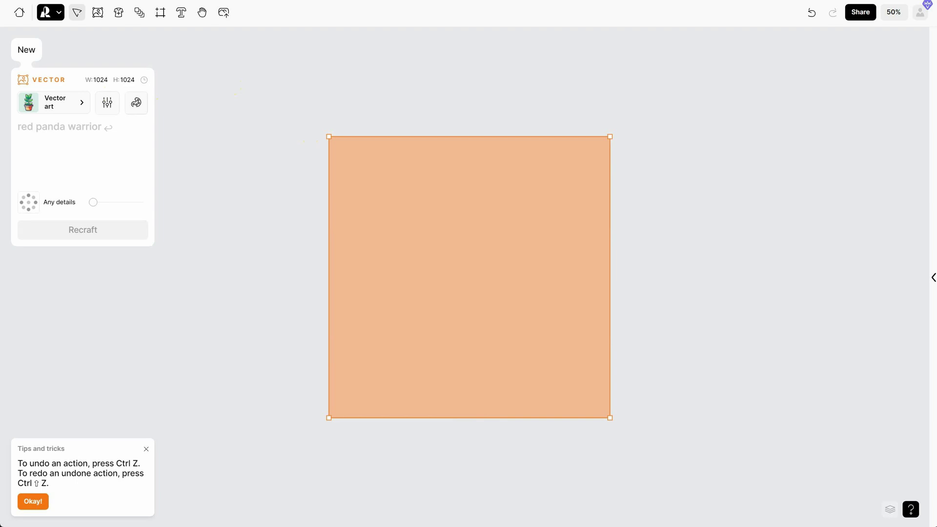
pyautogui.moveTo(487, 218); pyautogui.dragTo(469, 194)
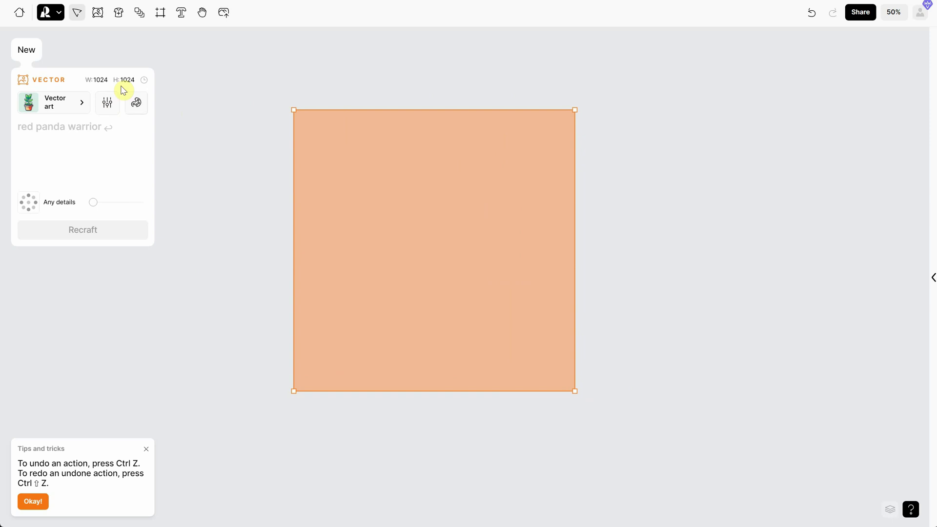
pyautogui.moveTo(573, 110); pyautogui.dragTo(639, 128)
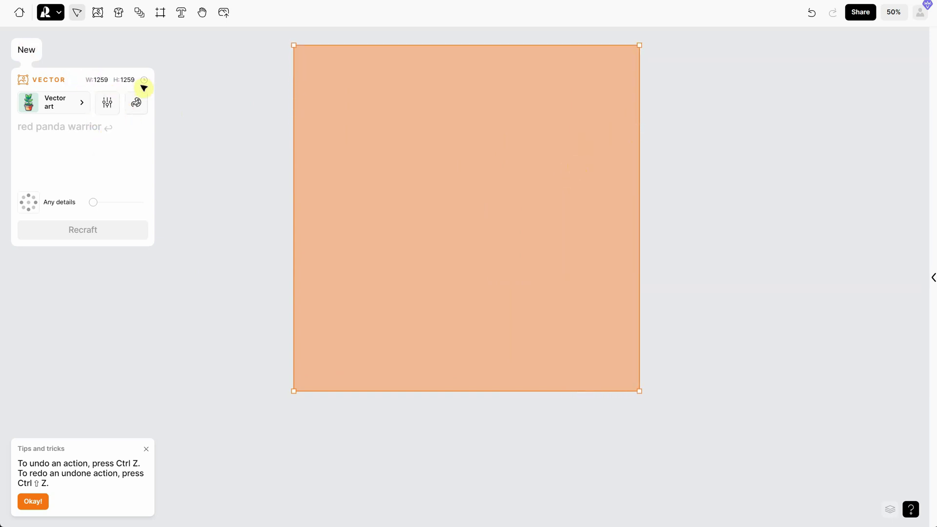
pyautogui.moveTo(635, 58); pyautogui.dragTo(572, 115)
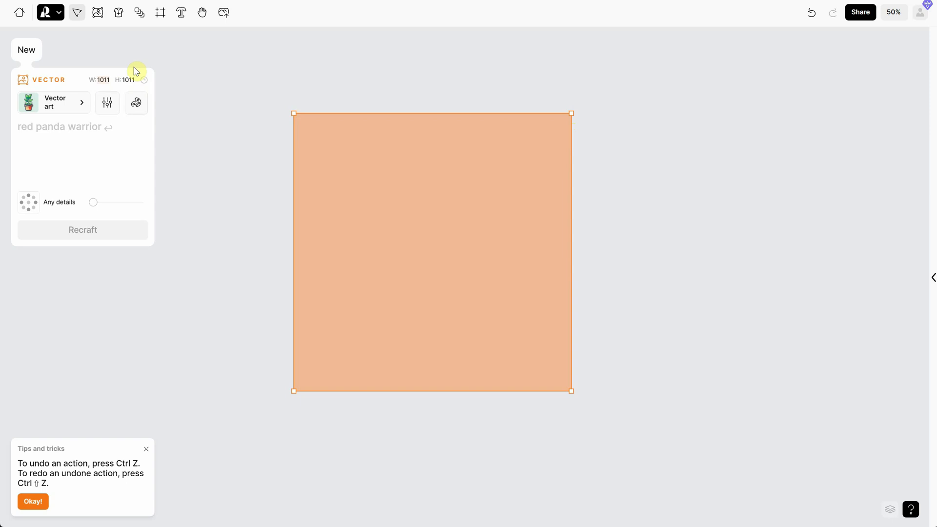
# Set the frame's width and height to 1024 and move it up-left.
pyautogui.write('600')
pyautogui.press('Return')
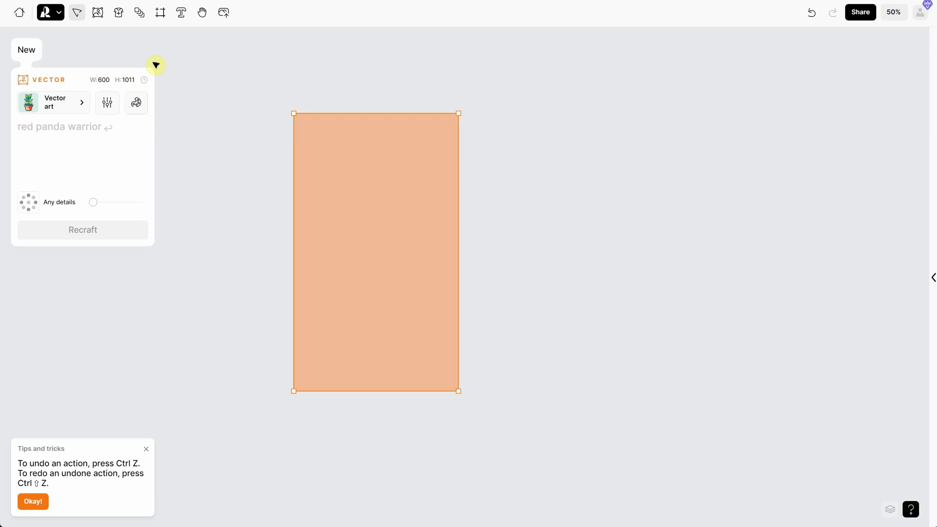
pyautogui.click(103, 78)
pyautogui.write('1024')
pyautogui.press('Return')
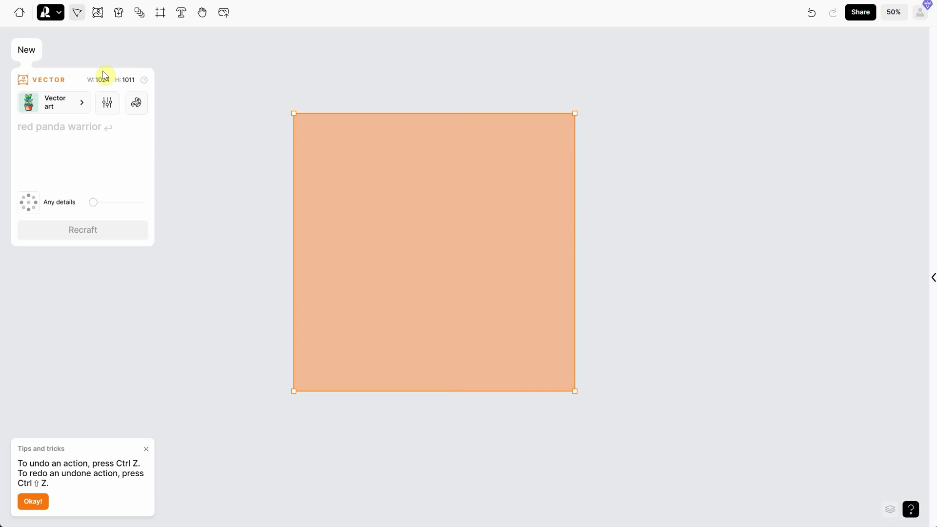
pyautogui.click(130, 79)
pyautogui.write('1024')
pyautogui.press('Return')
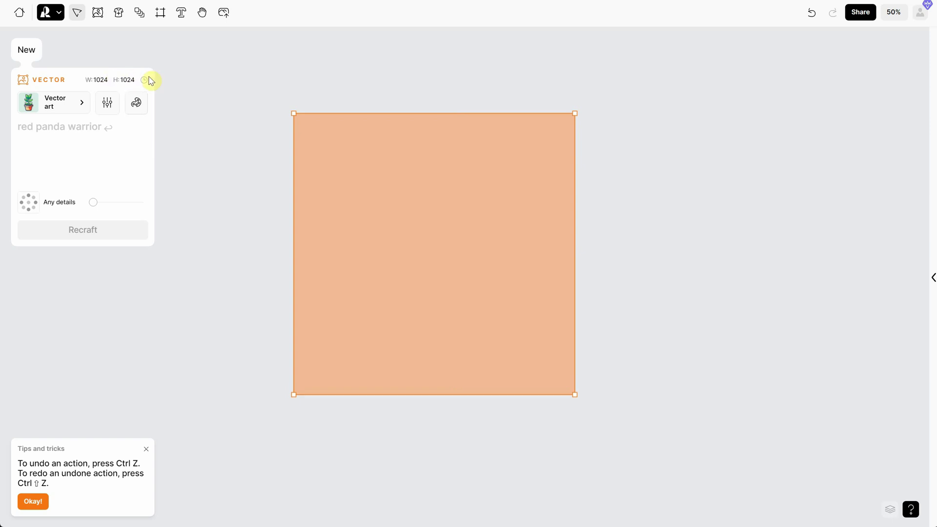
pyautogui.moveTo(497, 214); pyautogui.dragTo(427, 192)
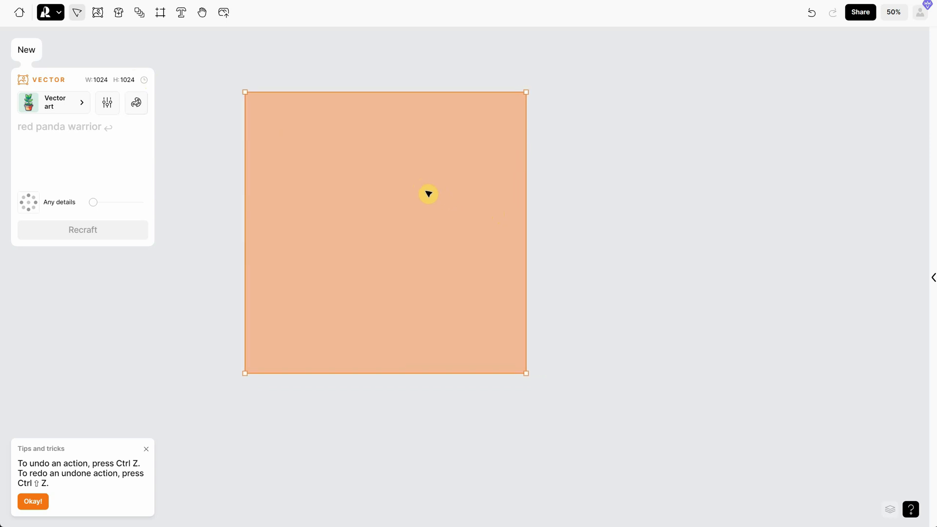
# Change the frame's style from Vector art to the Logo symbol style.
pyautogui.click(46, 104)
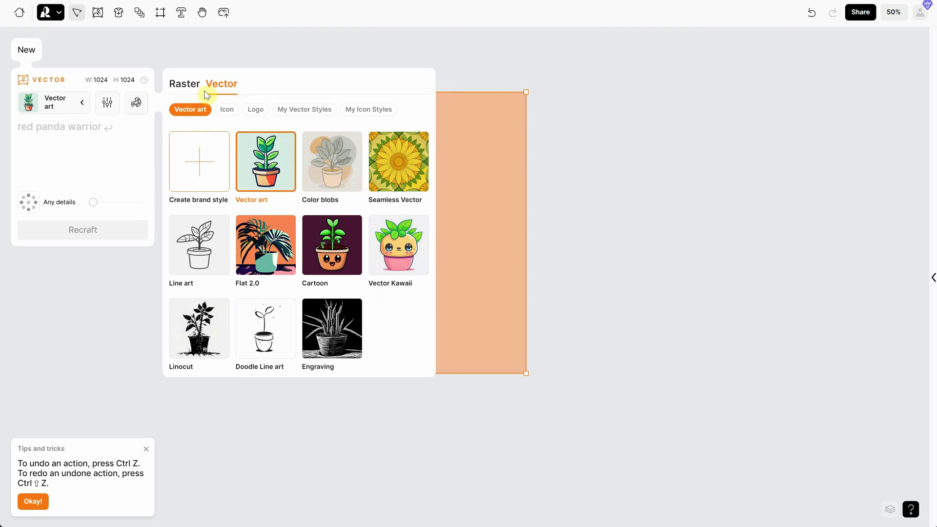
pyautogui.click(226, 109)
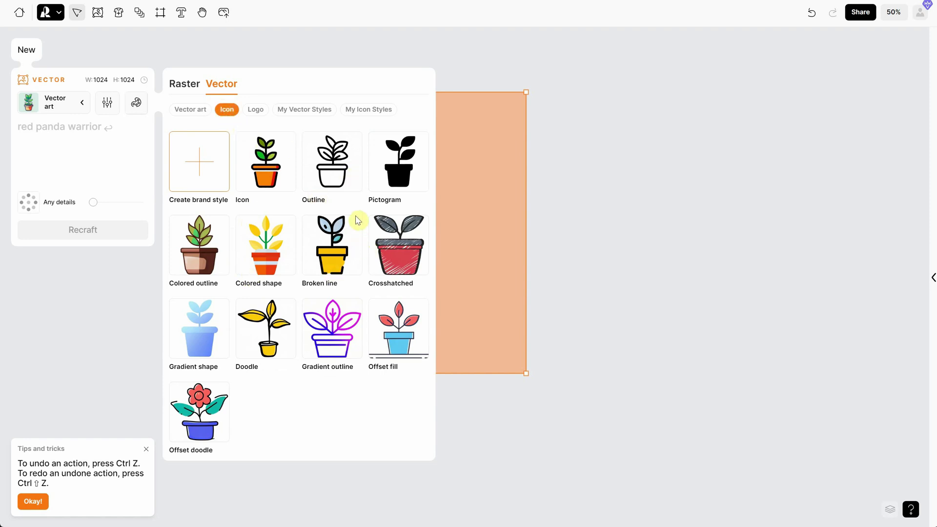
pyautogui.click(255, 116)
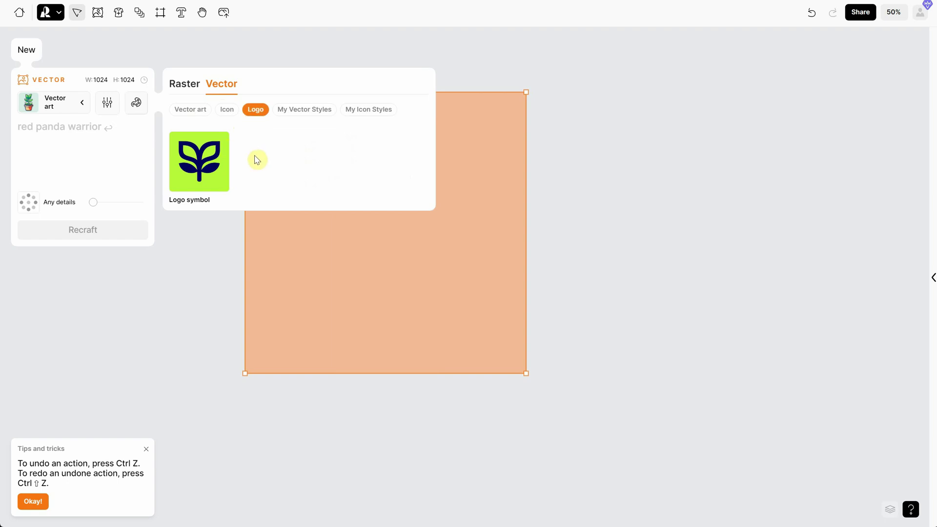
pyautogui.click(200, 166)
pyautogui.click(76, 153)
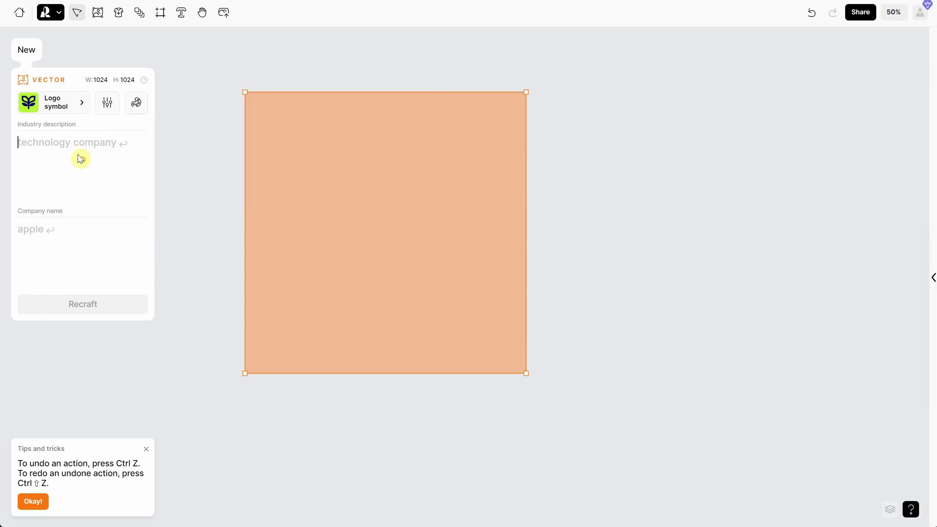
pyautogui.hscroll(1, 827, 270)
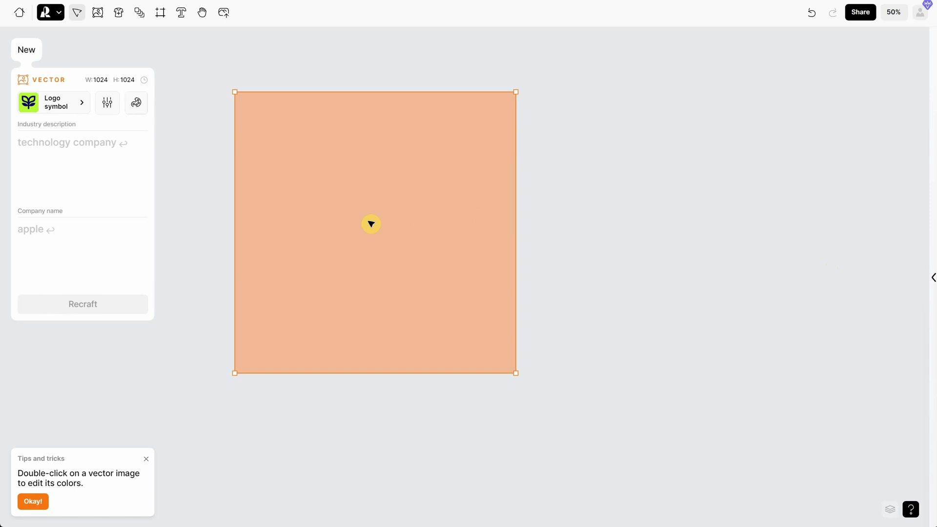
# Paste the Mayan-style coffee description, name the company Tribalinos, and generate the logo.
pyautogui.click(112, 164)
pyautogui.write('a company that produces hand-crafted coffee, celebrating tribal traditions, mayan art style, exotic')
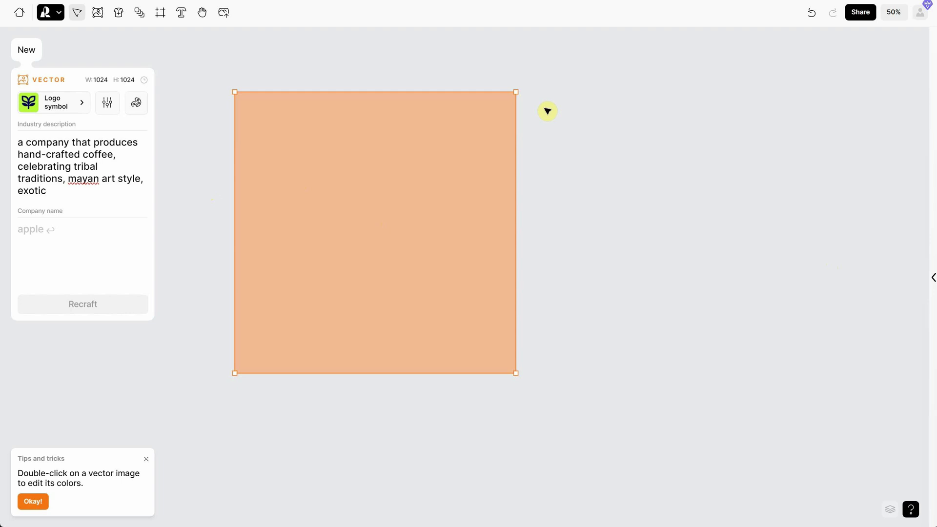
pyautogui.click(73, 235)
pyautogui.write('Tribalinos')
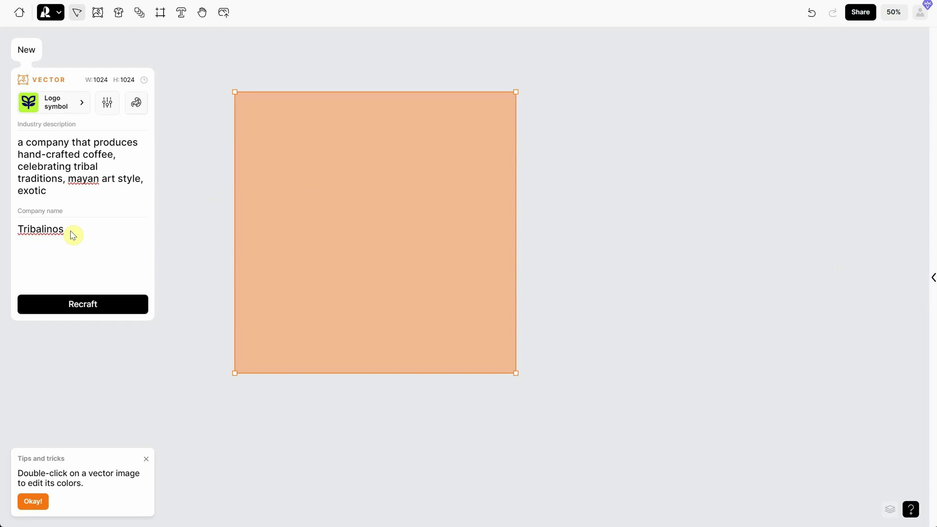
pyautogui.click(93, 303)
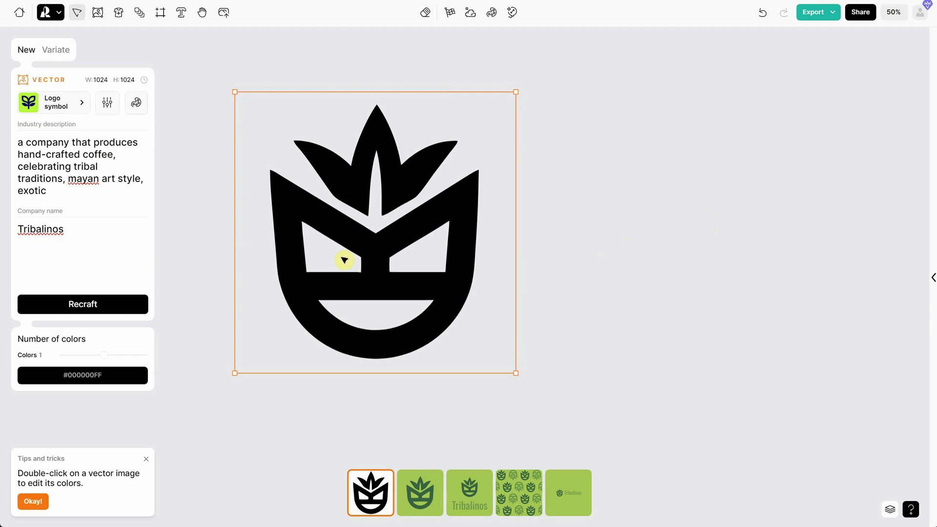
# Preview the green, wordmark, pattern and side-by-side variants, then return to the black logo.
pyautogui.click(420, 497)
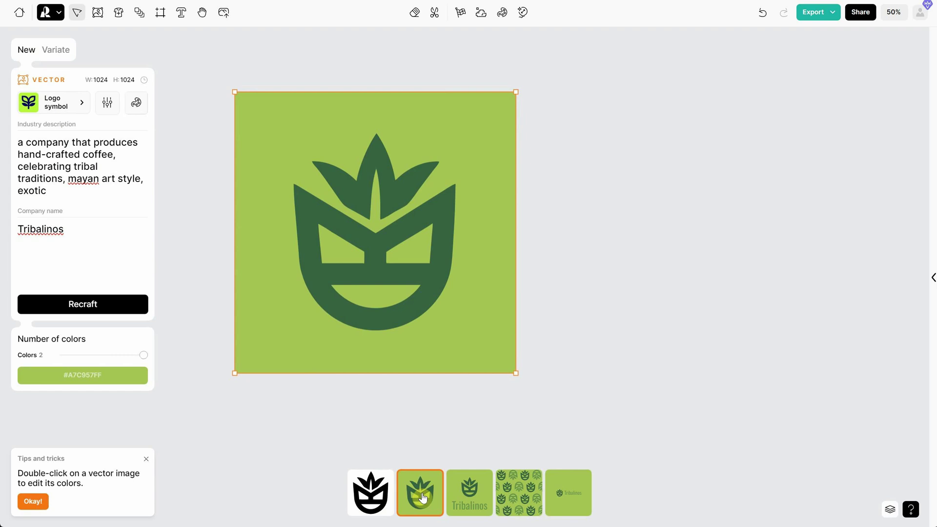
pyautogui.click(463, 494)
pyautogui.click(517, 495)
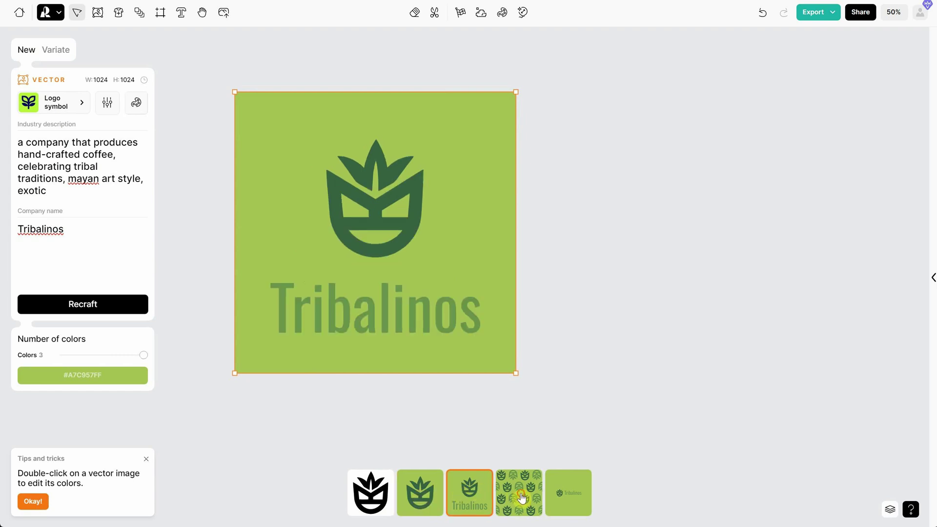
pyautogui.click(557, 495)
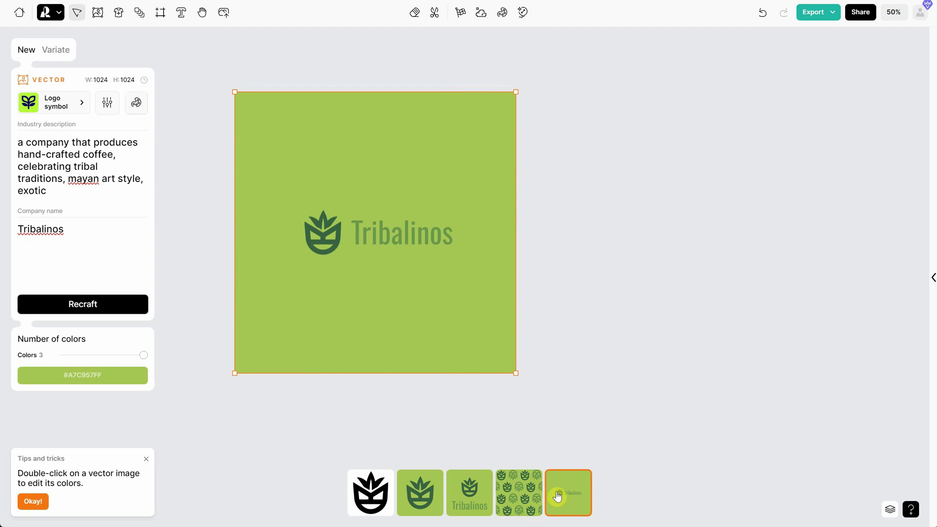
pyautogui.click(375, 494)
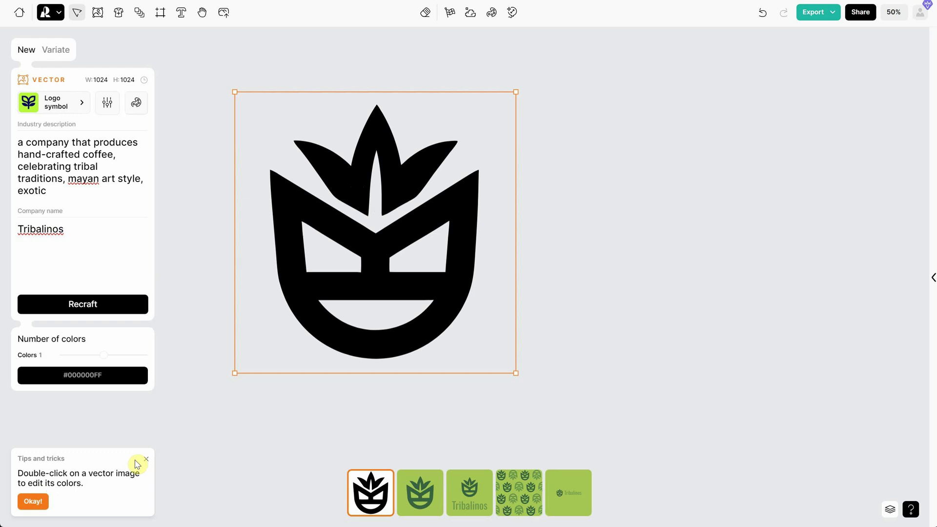
# Open the logo's colour picker and try recolouring it dark red.
pyautogui.doubleClick(356, 248)
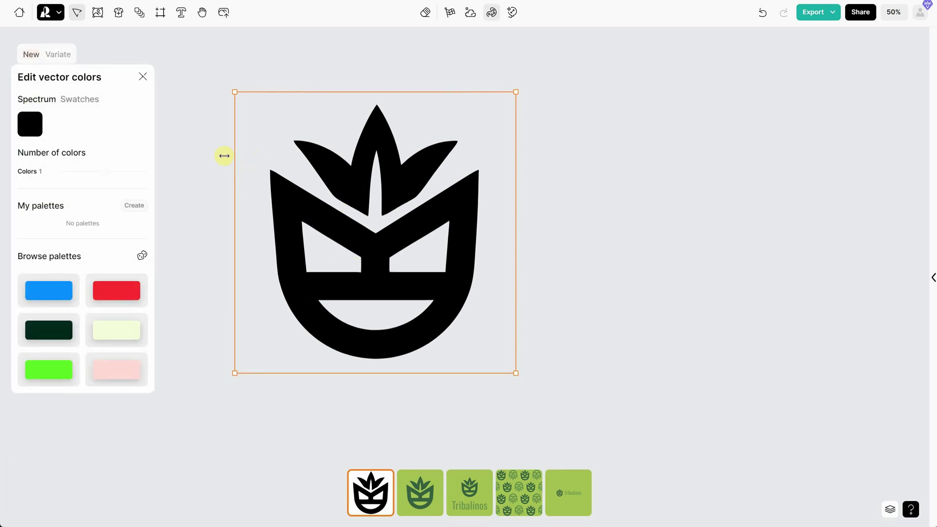
pyautogui.click(22, 124)
pyautogui.moveTo(234, 98)
pyautogui.mouseDown()
pyautogui.moveTo(245, 93)
pyautogui.moveTo(222, 96)
pyautogui.moveTo(243, 83)
pyautogui.mouseUp()
pyautogui.click(86, 141)
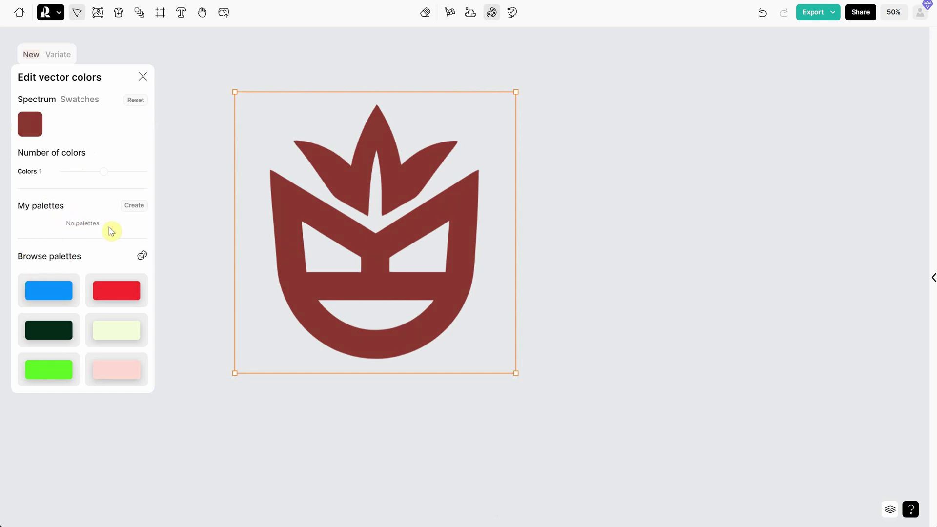
# Save a new palette of dark brown 4B3B30 and beige F5E6CC.
pyautogui.click(139, 207)
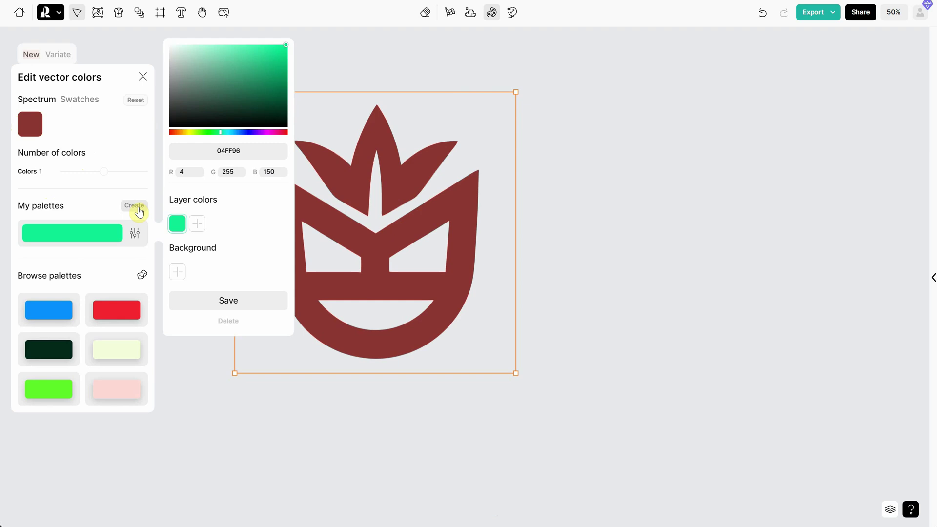
pyautogui.click(248, 148)
pyautogui.write('4B3B30')
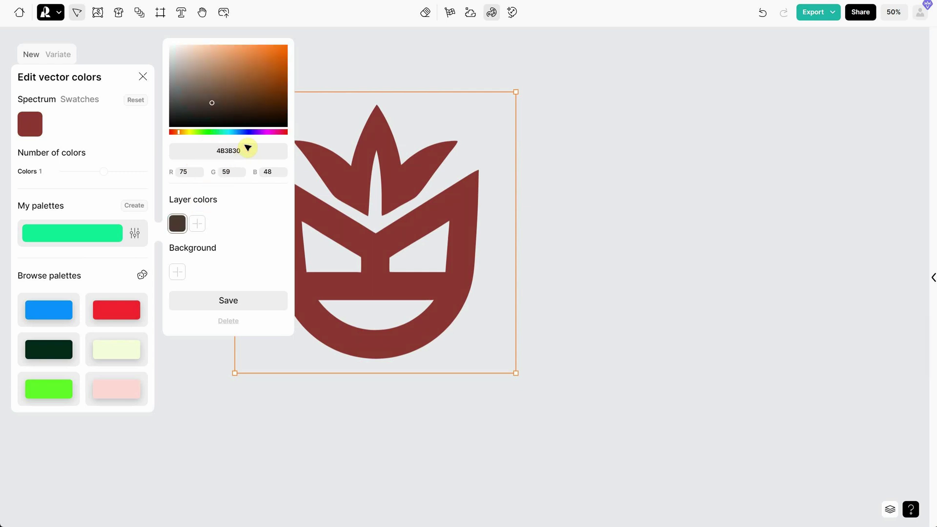
pyautogui.click(197, 223)
pyautogui.click(243, 150)
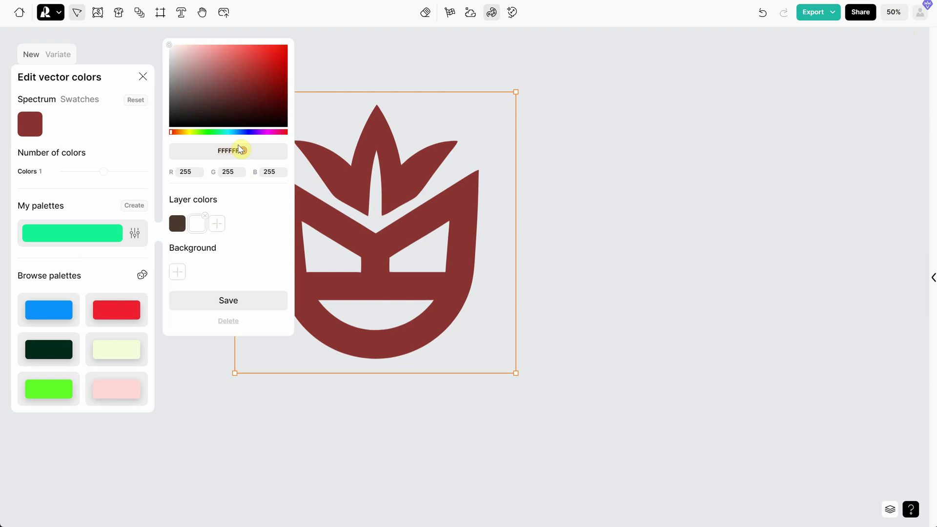
pyautogui.write('F5E6CC')
pyautogui.click(238, 311)
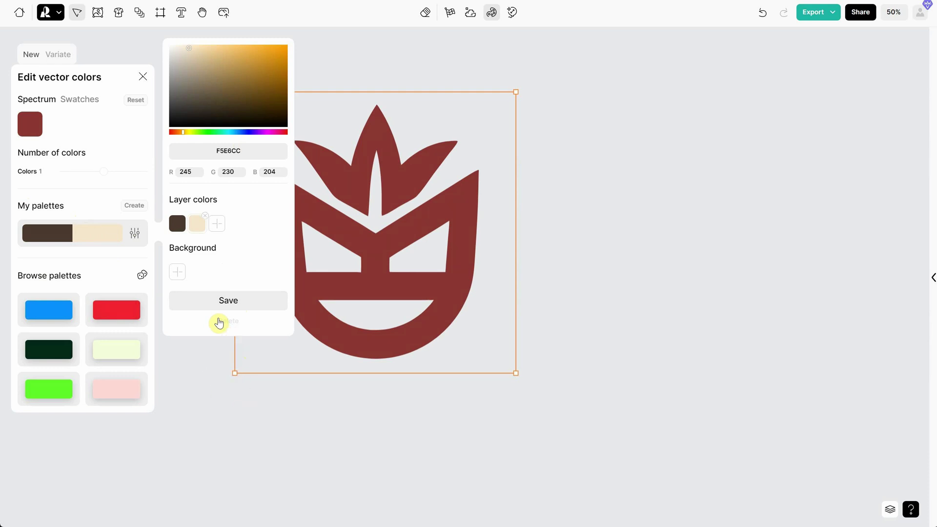
# Save a teal-grey 2F4F4F and orange D2691E palette, then apply the brown-and-cream palette.
pyautogui.click(134, 206)
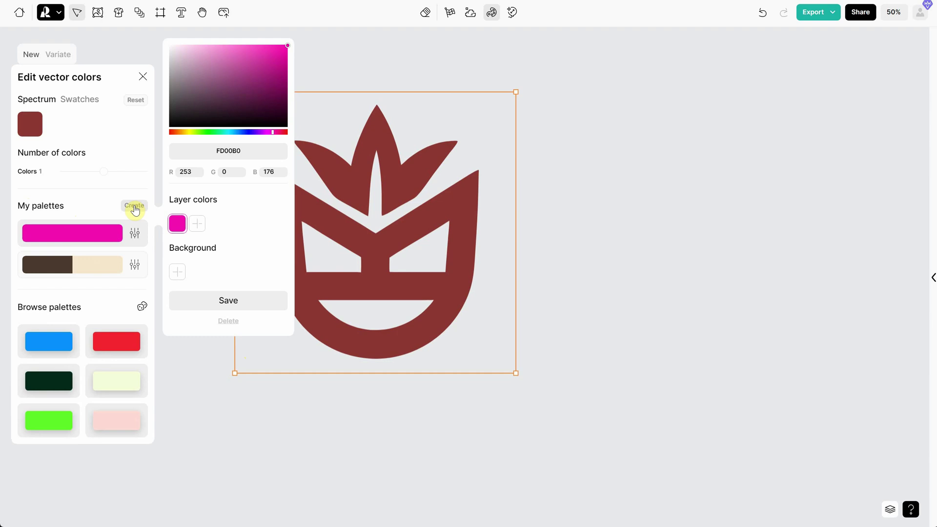
pyautogui.doubleClick(230, 149)
pyautogui.write('2F4F4F')
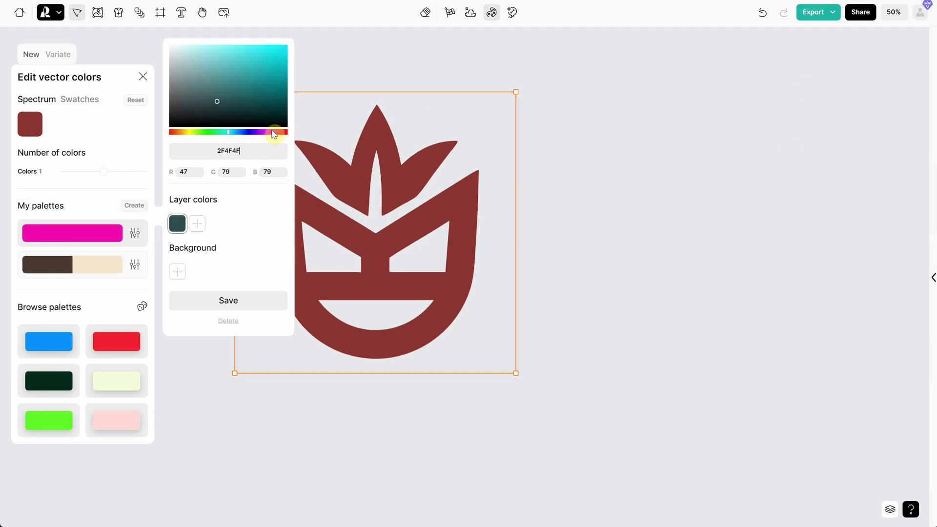
pyautogui.click(197, 224)
pyautogui.write('D2691E')
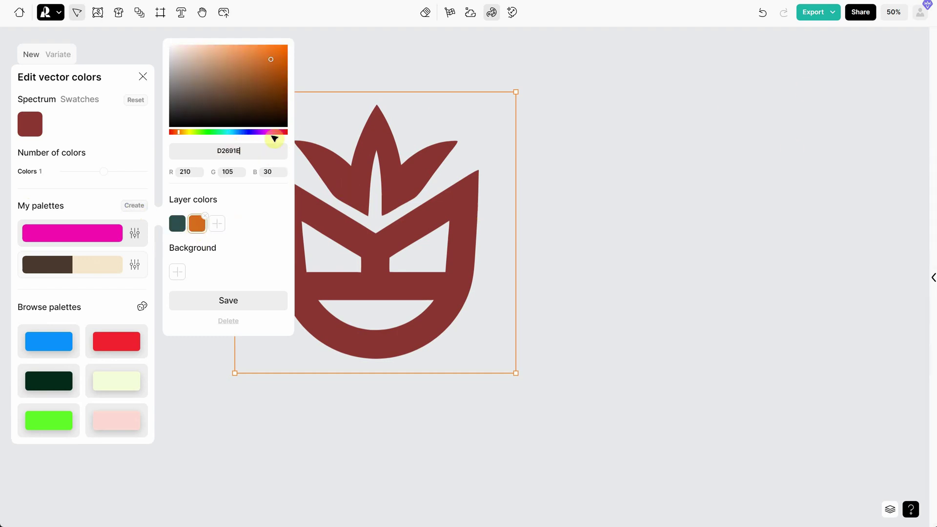
pyautogui.click(248, 304)
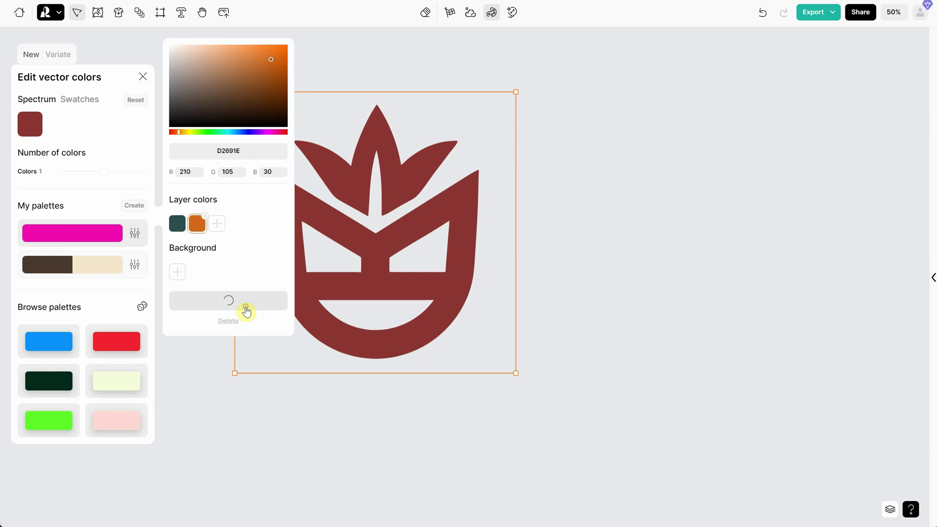
pyautogui.click(78, 268)
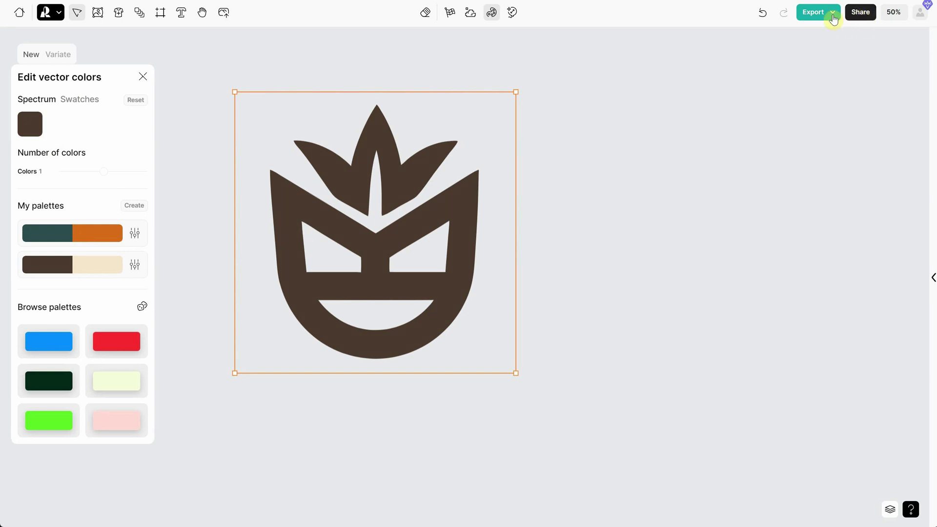
# Export the brown logo as a PNG file, tribalinos.png.
pyautogui.click(818, 18)
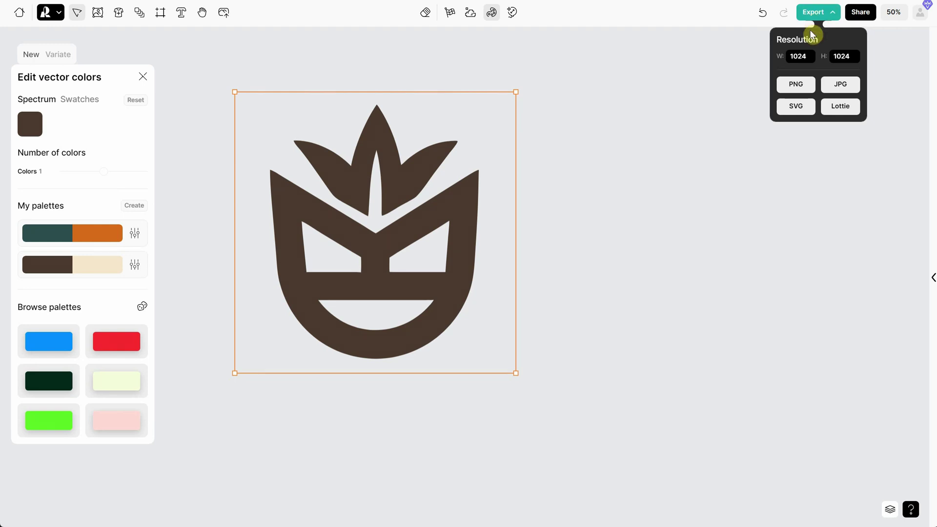
pyautogui.click(795, 85)
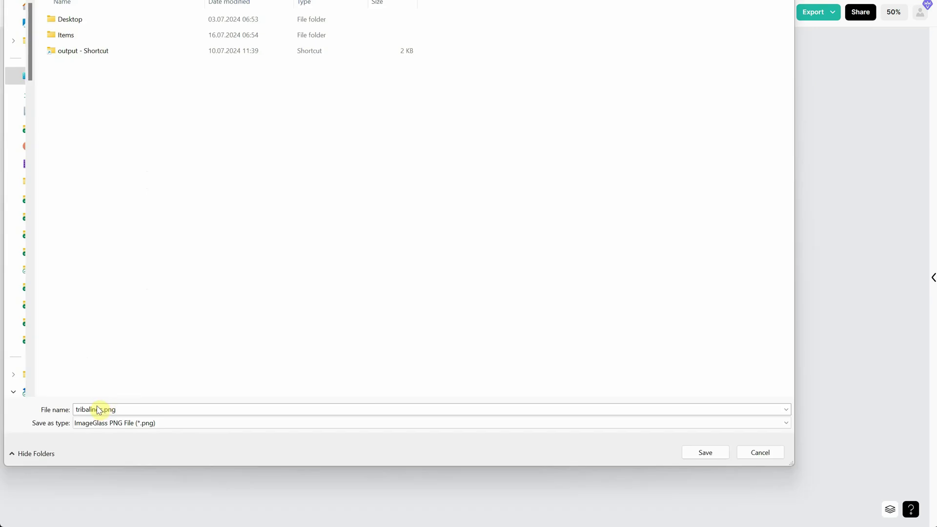
pyautogui.click(708, 452)
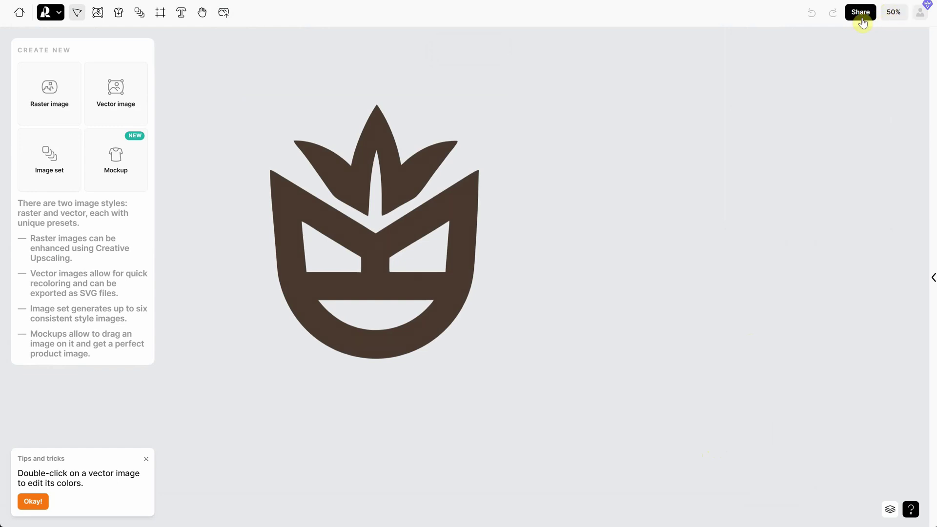
# Reselect the logo and export it as an SVG.
pyautogui.click(357, 249)
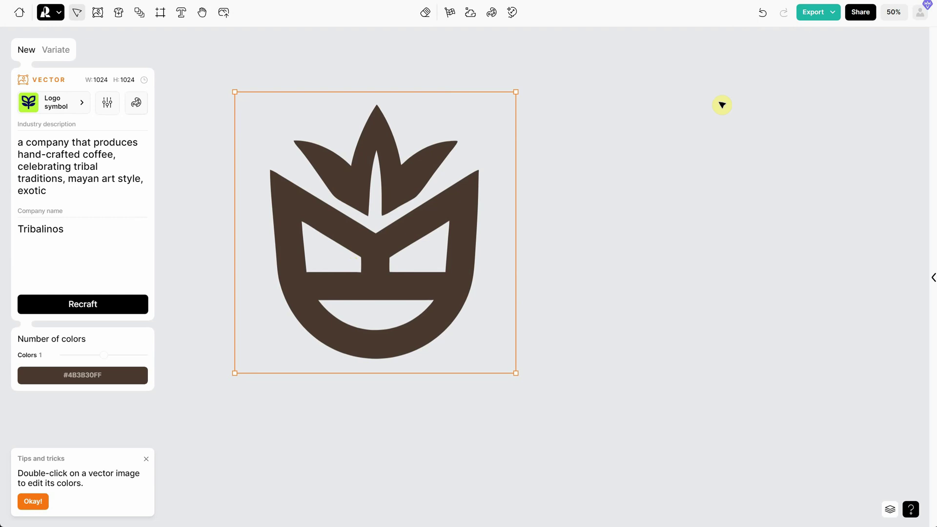
pyautogui.click(828, 14)
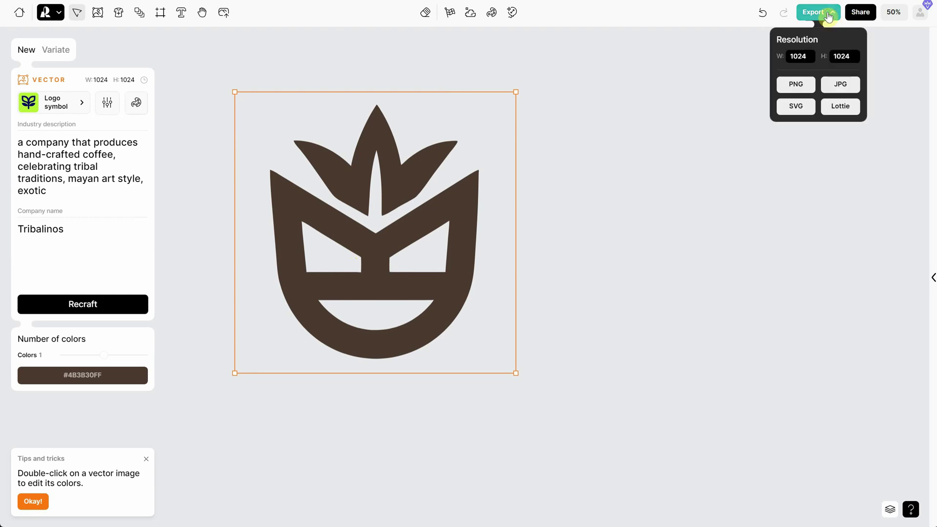
pyautogui.click(804, 111)
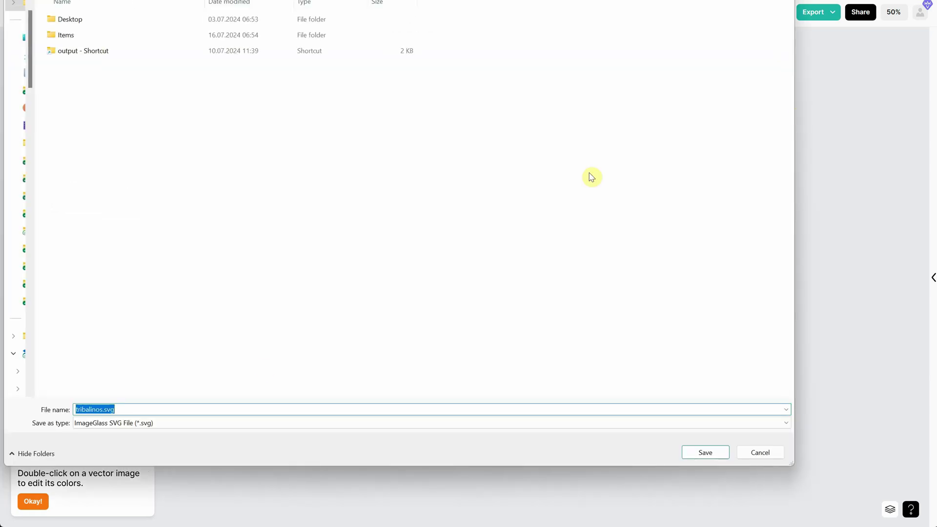
# Save tribalinos.svg, browse the projects overview and image history, then create a new project.
pyautogui.click(700, 452)
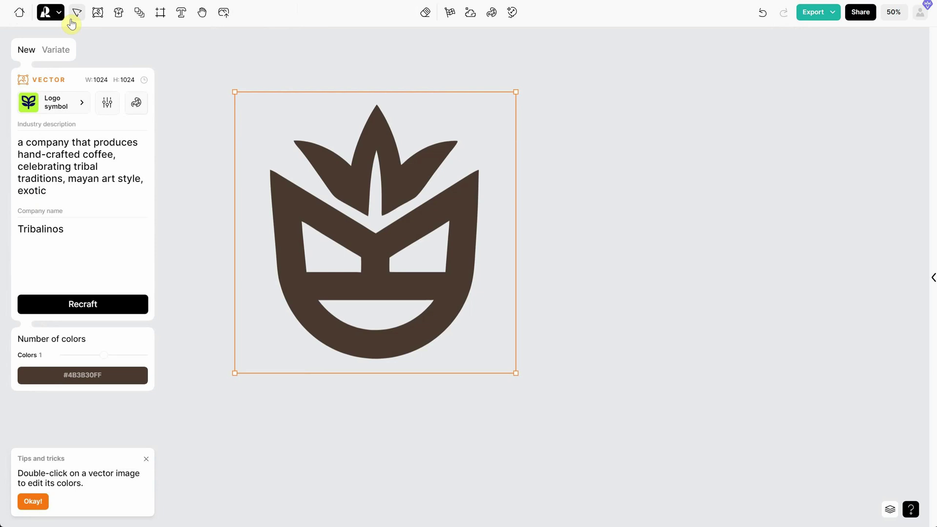
pyautogui.click(49, 13)
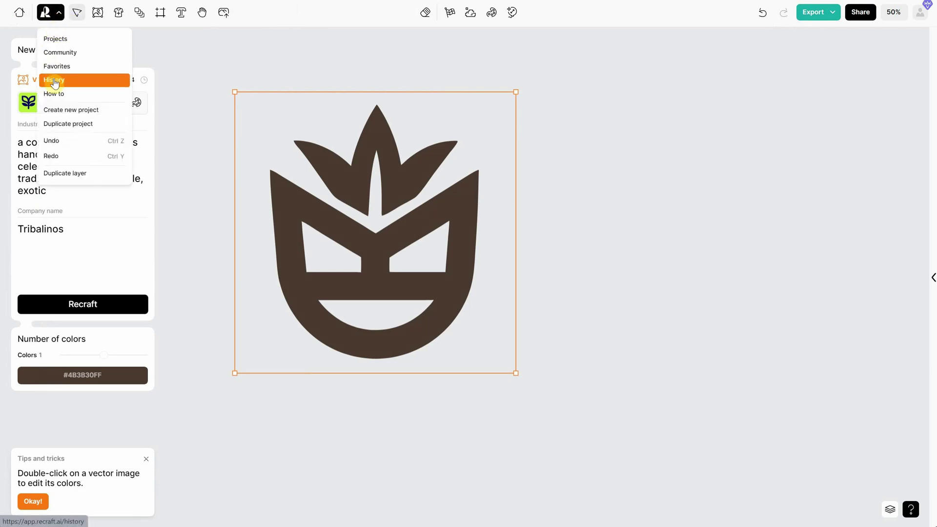
pyautogui.click(19, 12)
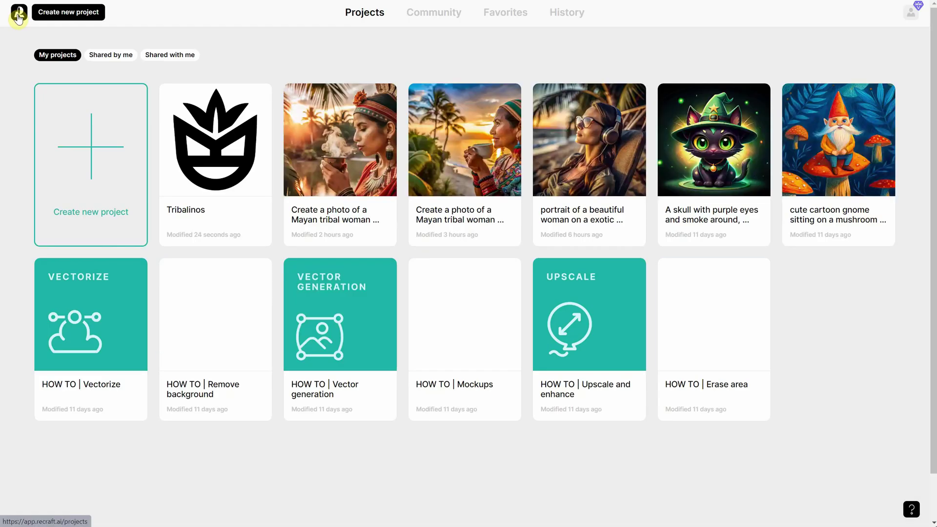
pyautogui.click(568, 16)
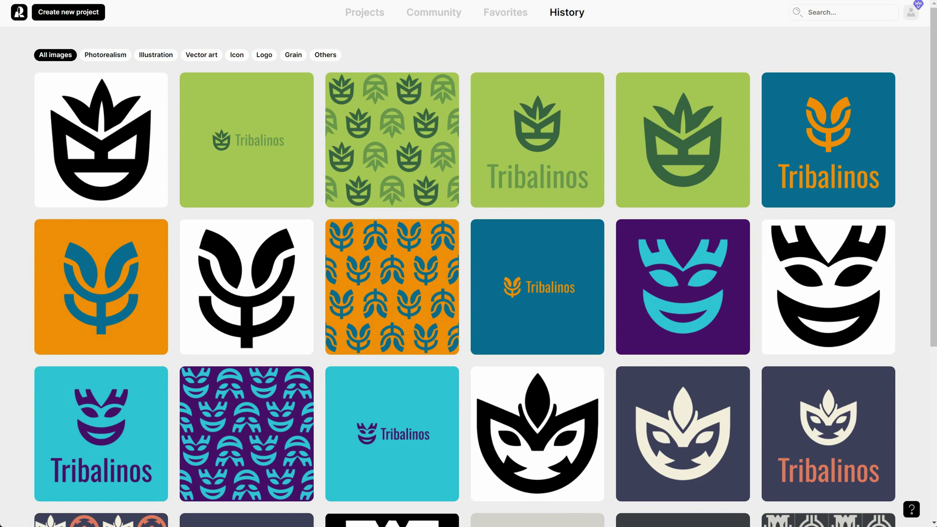
pyautogui.click(69, 18)
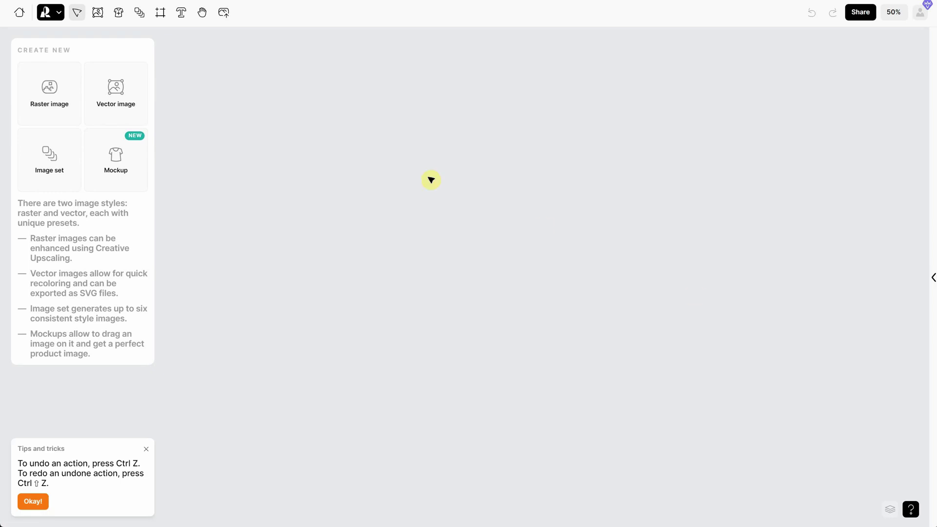
# Add a vector image in Pictogram icon style and paste the tribal mask prompt.
pyautogui.click(128, 93)
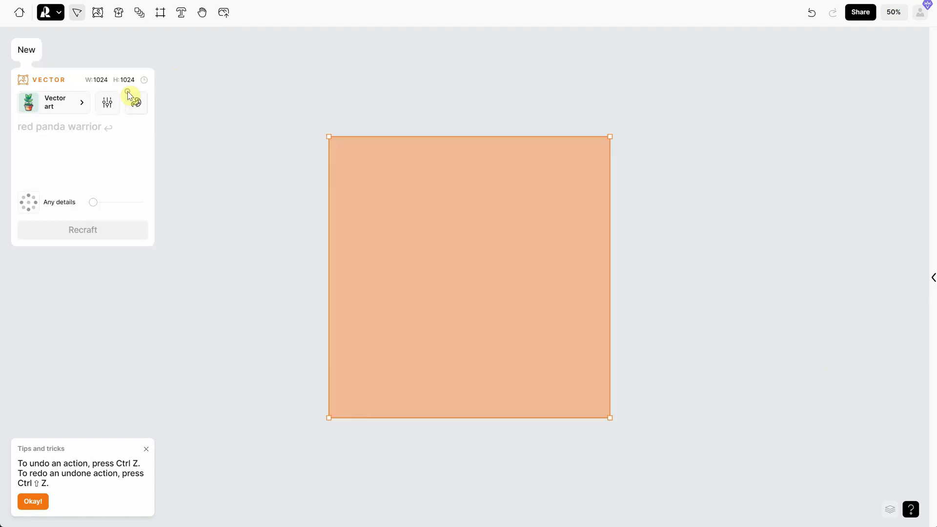
pyautogui.click(55, 103)
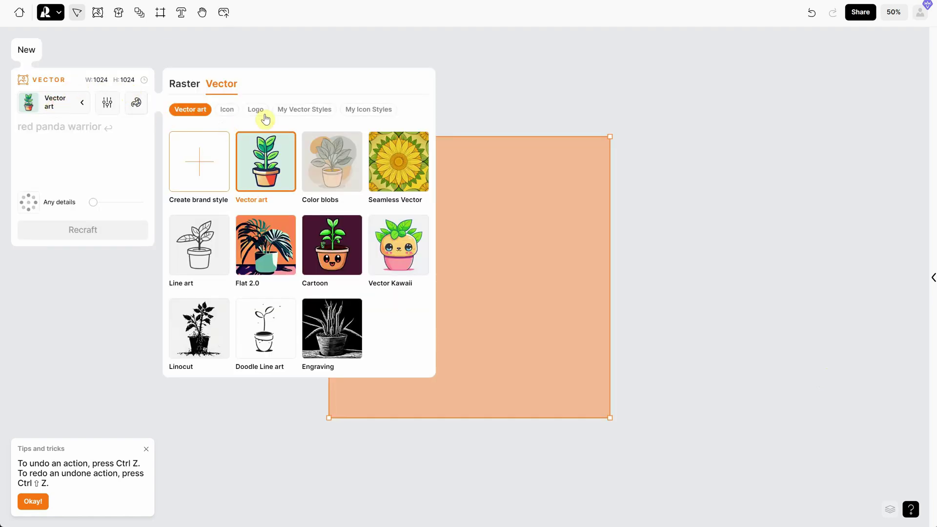
pyautogui.click(227, 112)
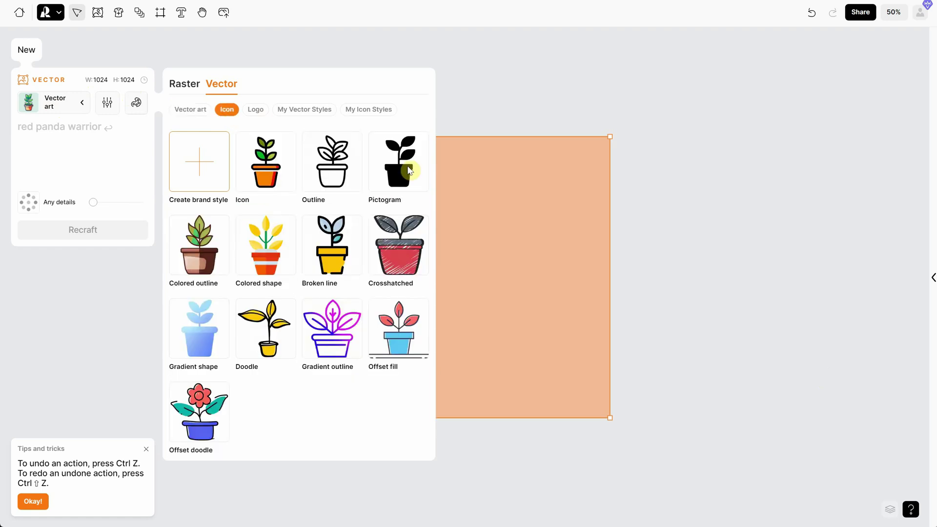
pyautogui.click(409, 170)
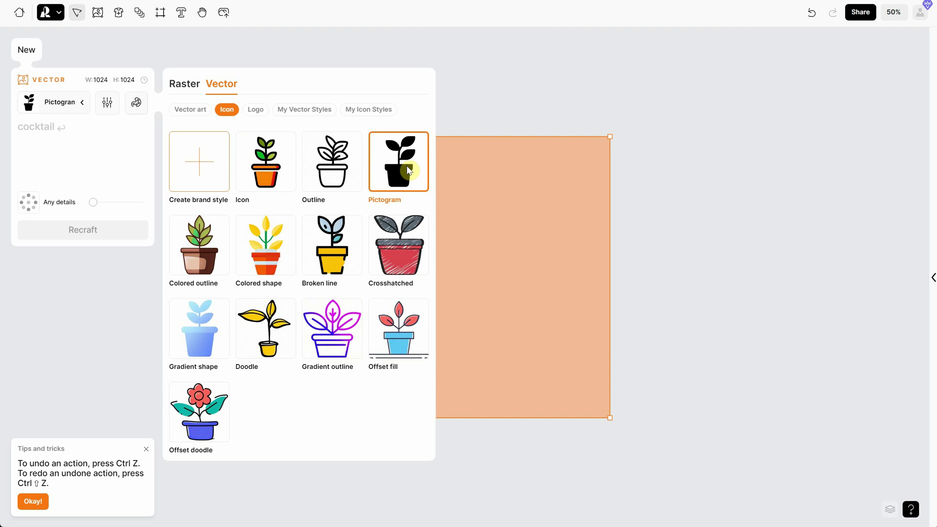
pyautogui.click(77, 128)
pyautogui.write('tribal mask, mayan, symmetrical, coffee, exotic')
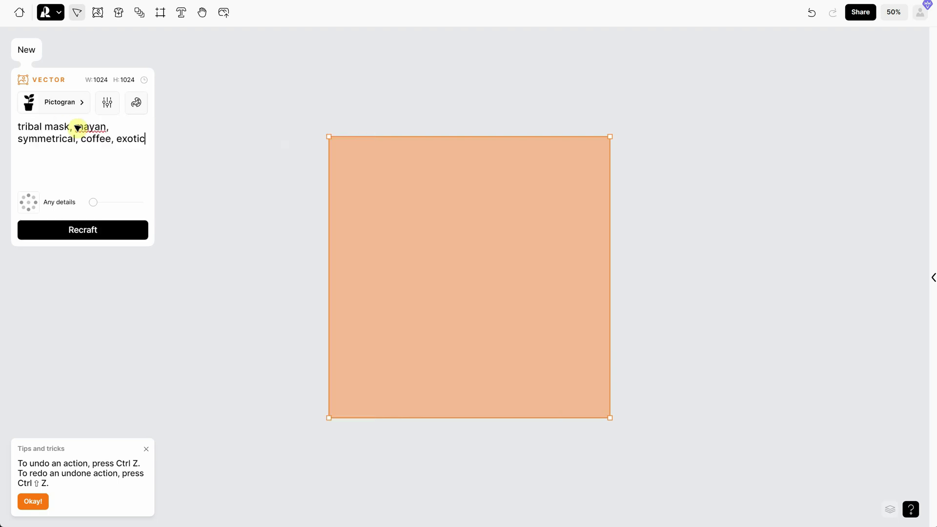
# Generate the masks at Low detail, view variants two and three, then raise detail to Extreme.
pyautogui.moveTo(93, 202); pyautogui.dragTo(111, 204)
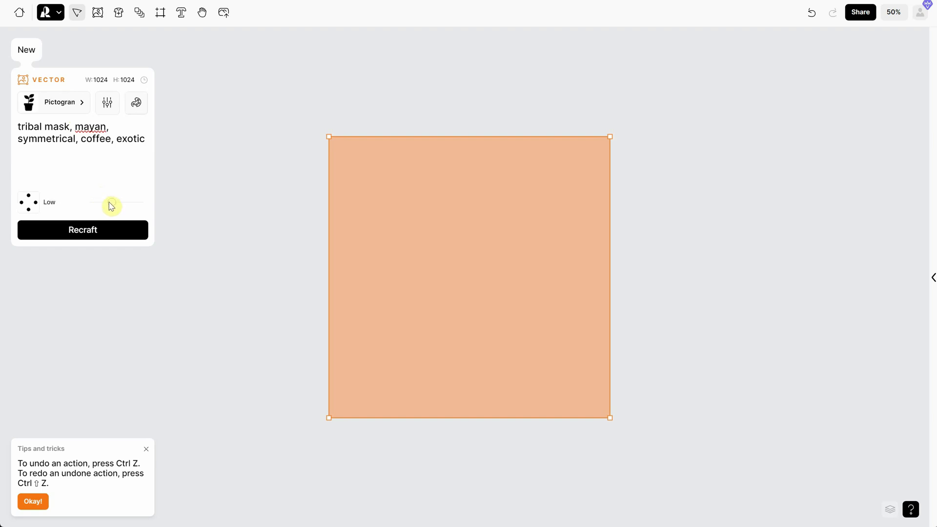
pyautogui.click(95, 233)
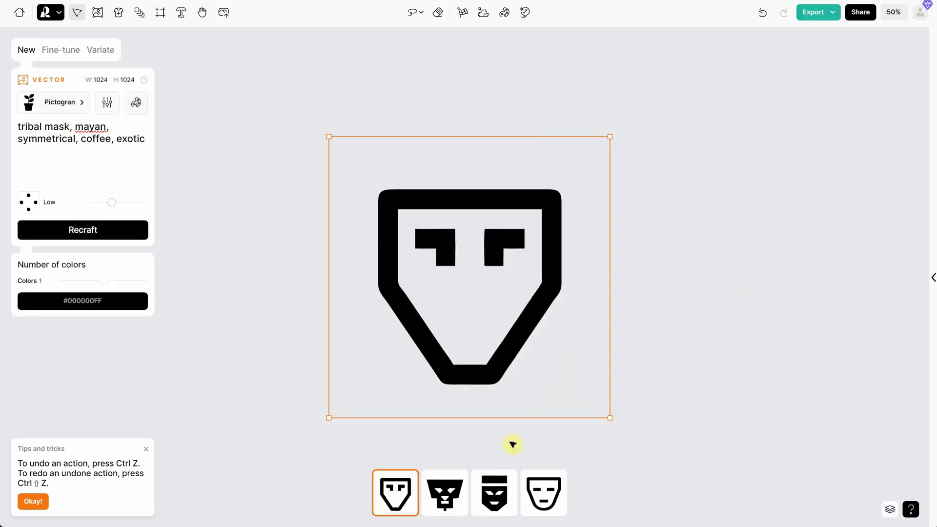
pyautogui.click(443, 500)
pyautogui.click(488, 497)
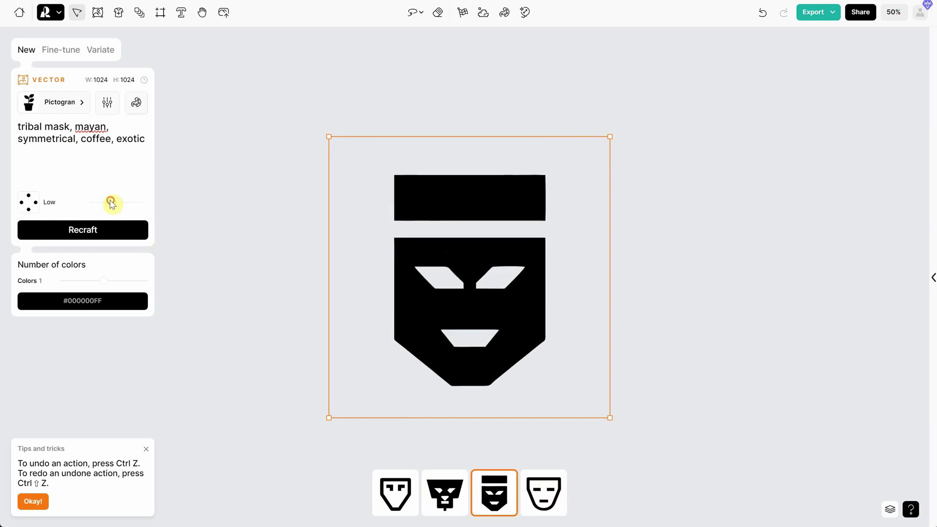
pyautogui.moveTo(113, 203); pyautogui.dragTo(139, 204)
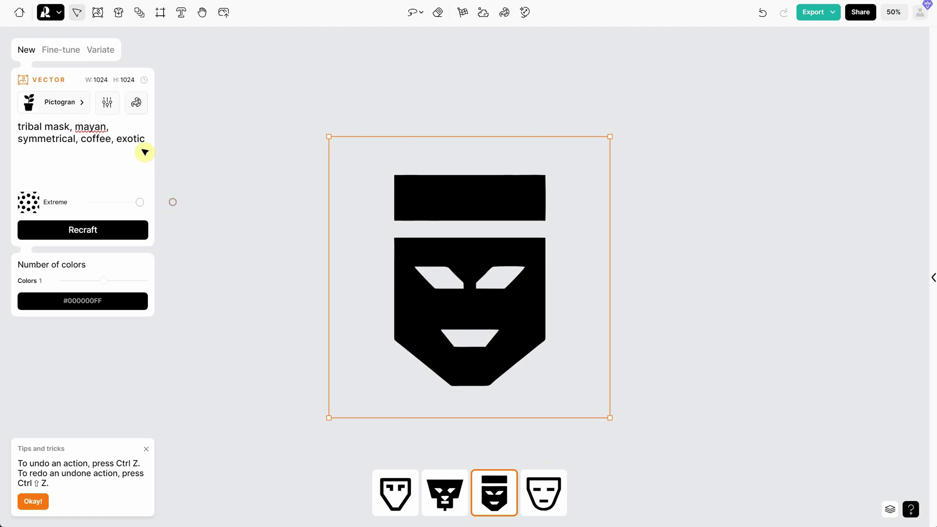
# Regenerate two batches of Extreme-detail masks and select the outlined fourth variant.
pyautogui.click(90, 232)
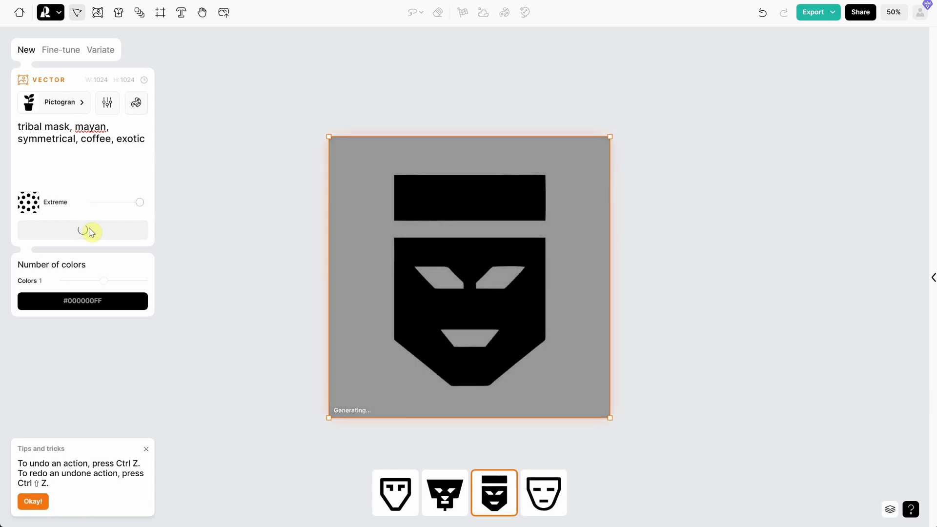
pyautogui.click(444, 493)
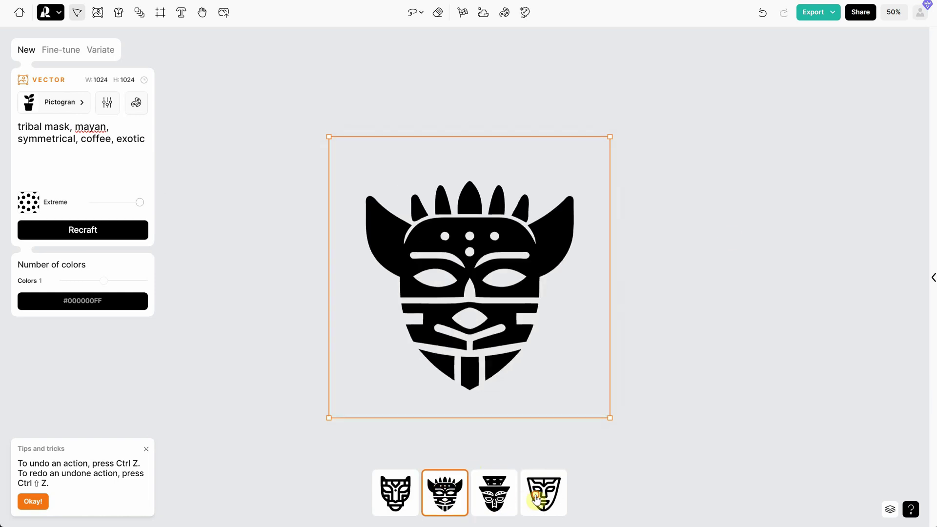
pyautogui.click(51, 232)
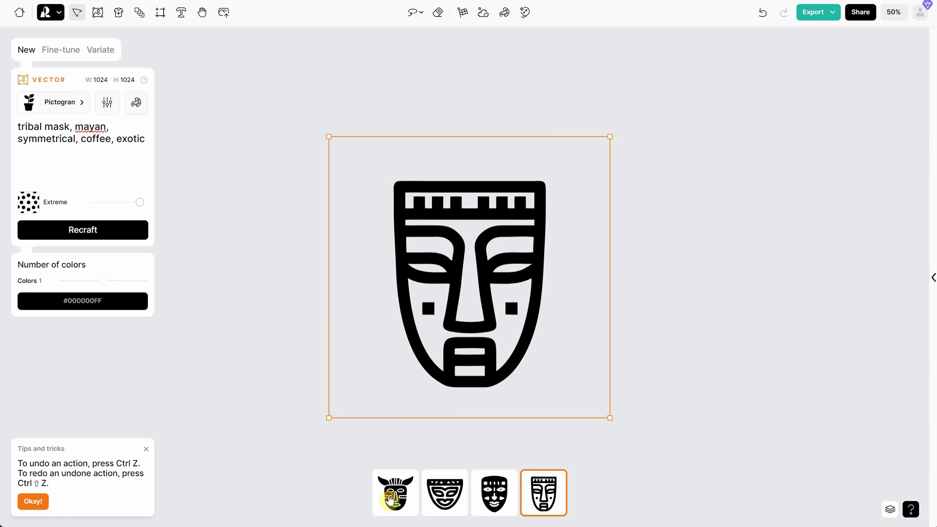
pyautogui.click(393, 497)
pyautogui.click(539, 493)
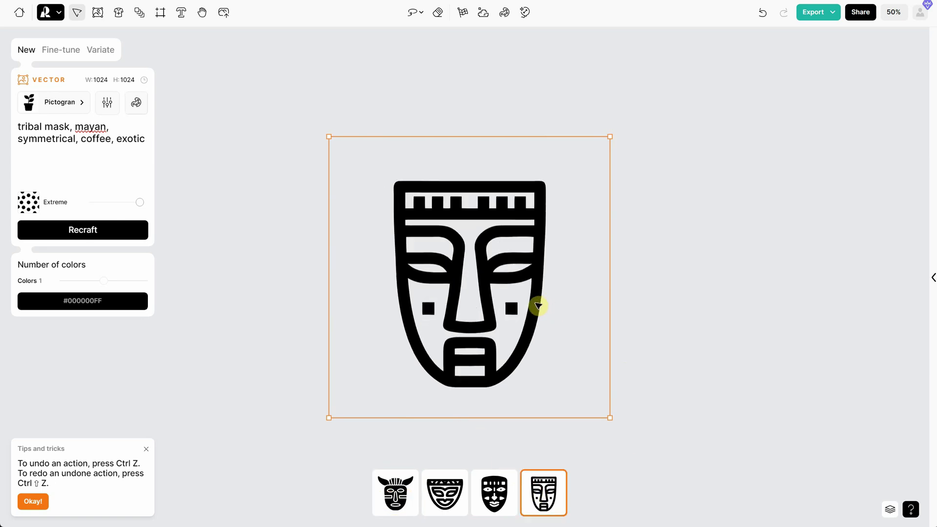
pyautogui.click(45, 108)
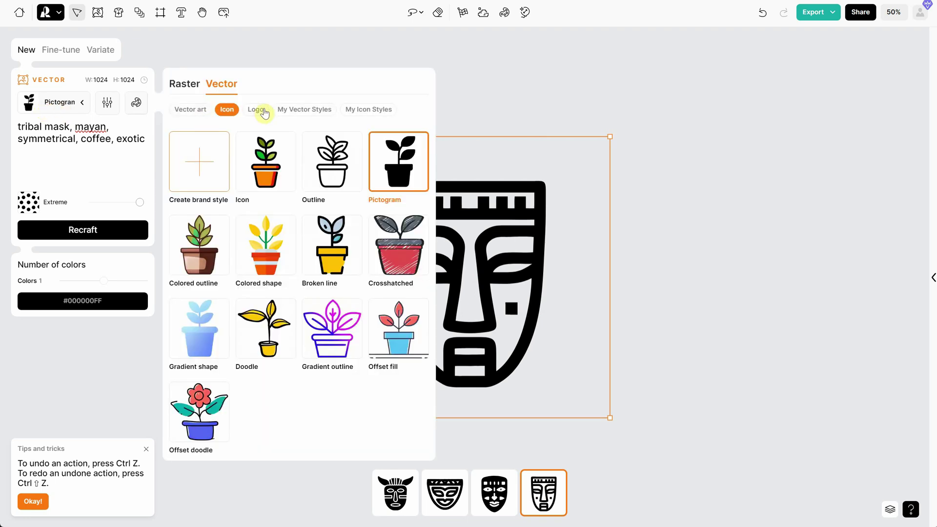
# Start a new custom icon style named Mask and upload three tribal mask reference images.
pyautogui.click(374, 111)
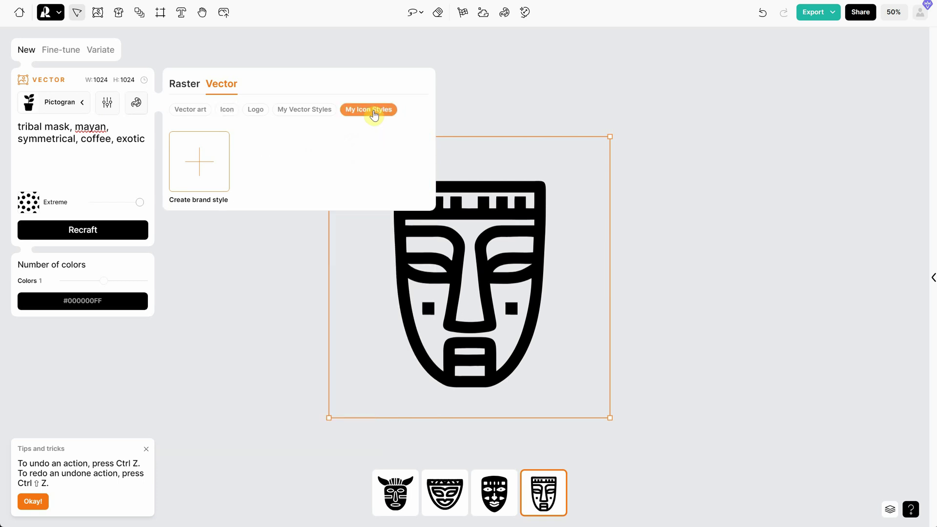
pyautogui.click(215, 173)
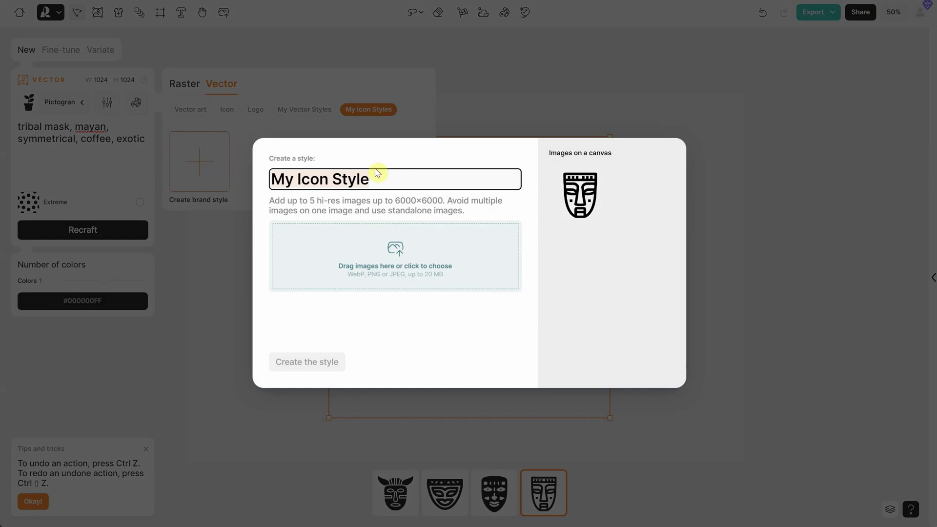
pyautogui.write('Mask')
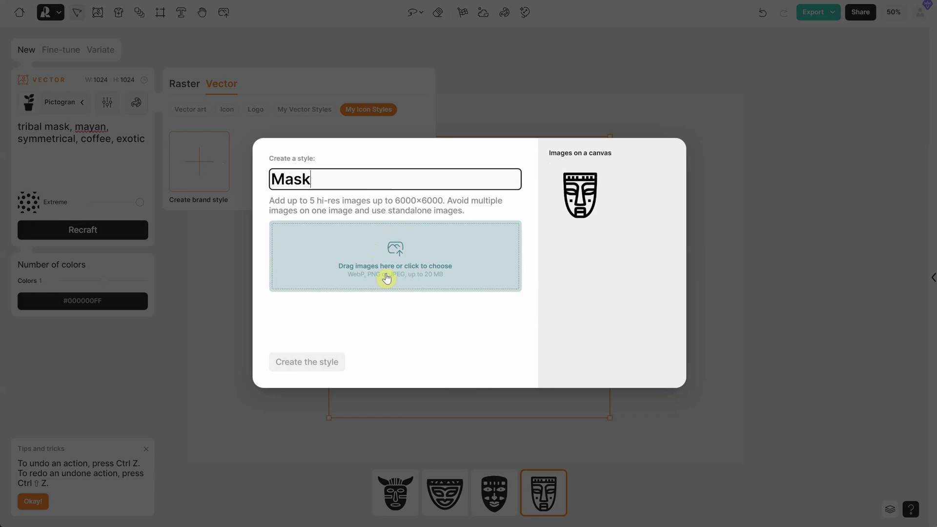
pyautogui.click(346, 235)
pyautogui.moveTo(320, 113); pyautogui.dragTo(58, 23)
pyautogui.click(698, 451)
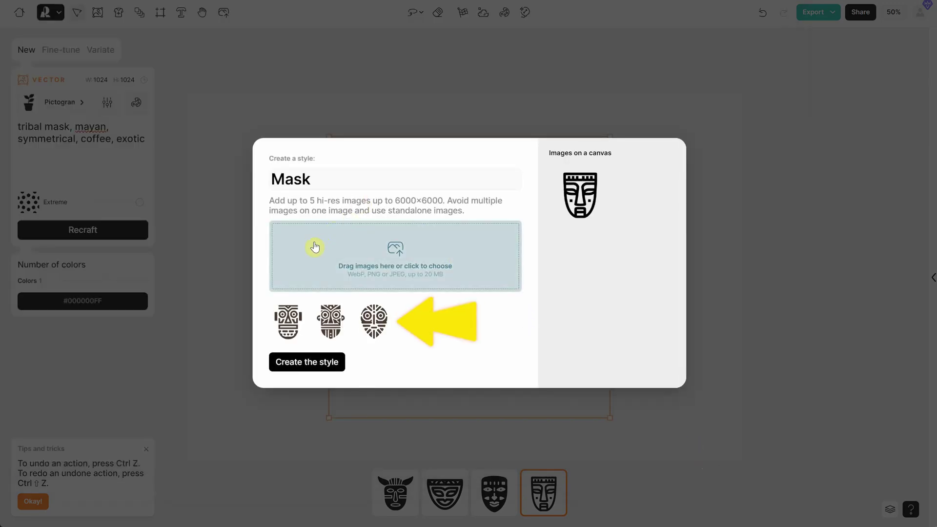
# Rename the style to TribalMask, create it, and show it in the styles list.
pyautogui.click(282, 175)
pyautogui.write('Triba')
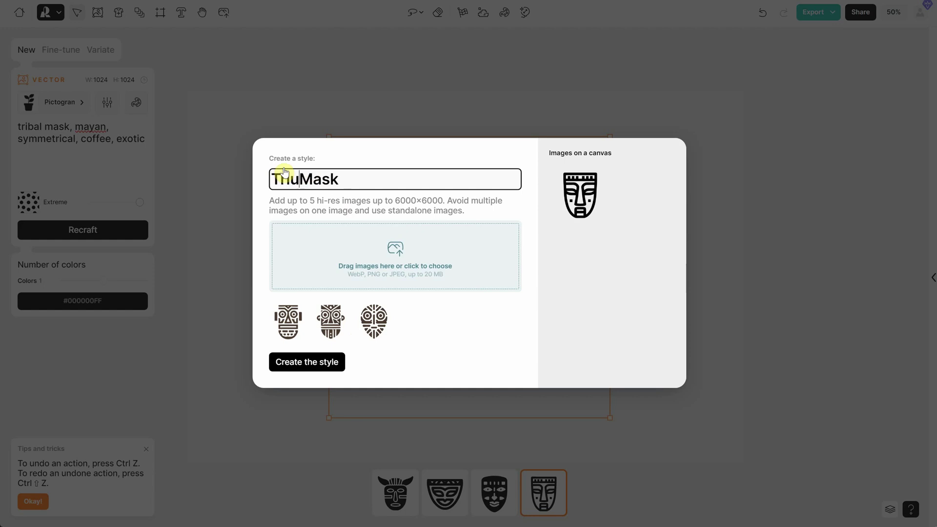
pyautogui.write('l')
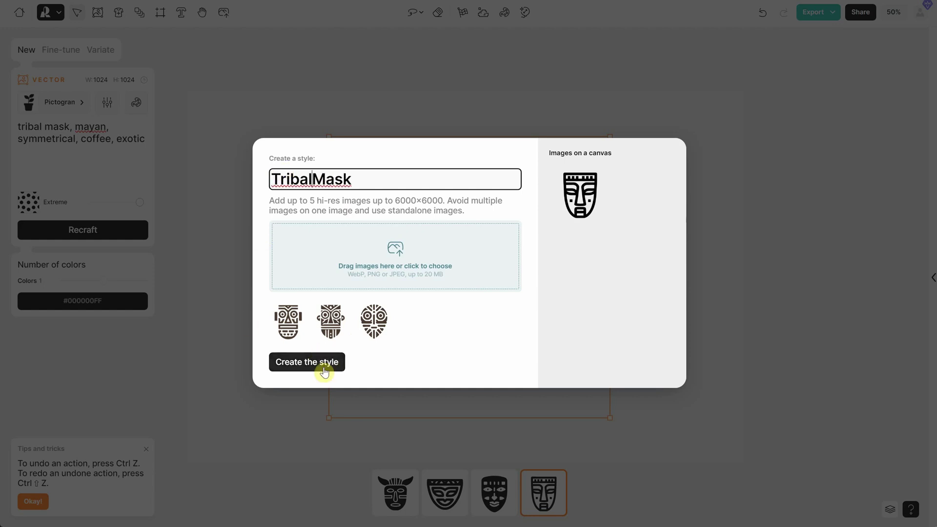
pyautogui.click(324, 367)
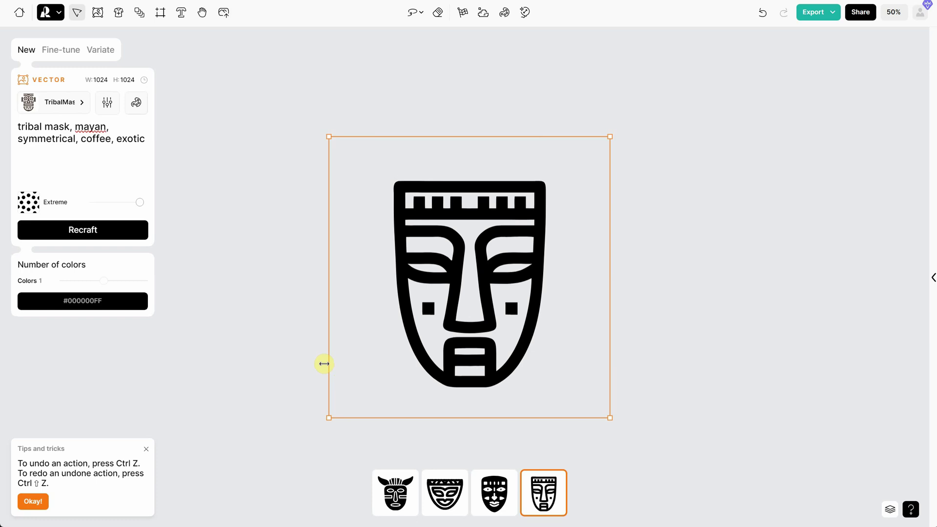
pyautogui.click(74, 103)
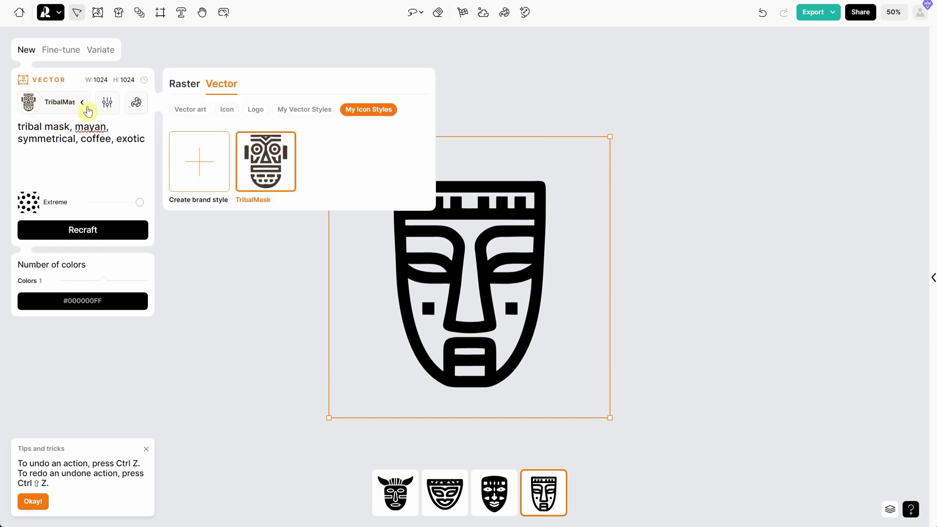
# Generate a batch of tribal masks with the TribalMask icon style.
pyautogui.click(304, 111)
pyautogui.click(358, 112)
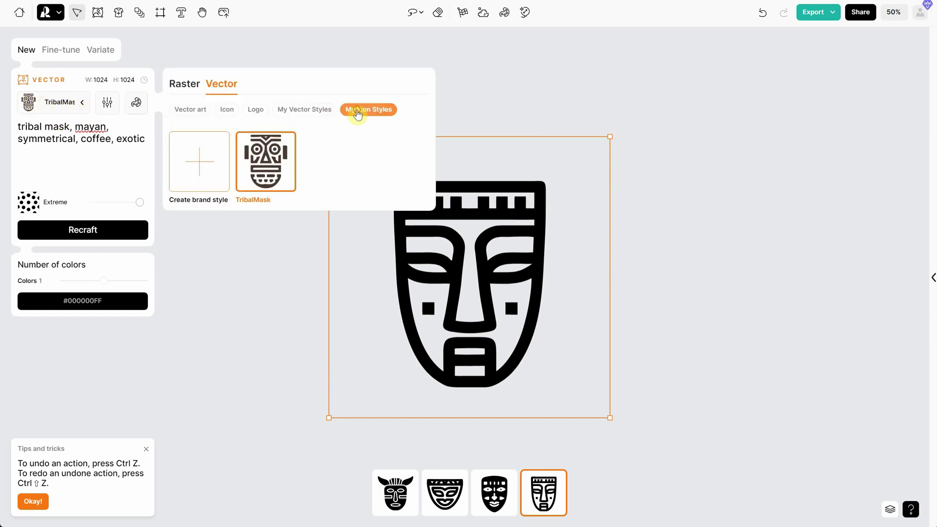
pyautogui.click(99, 146)
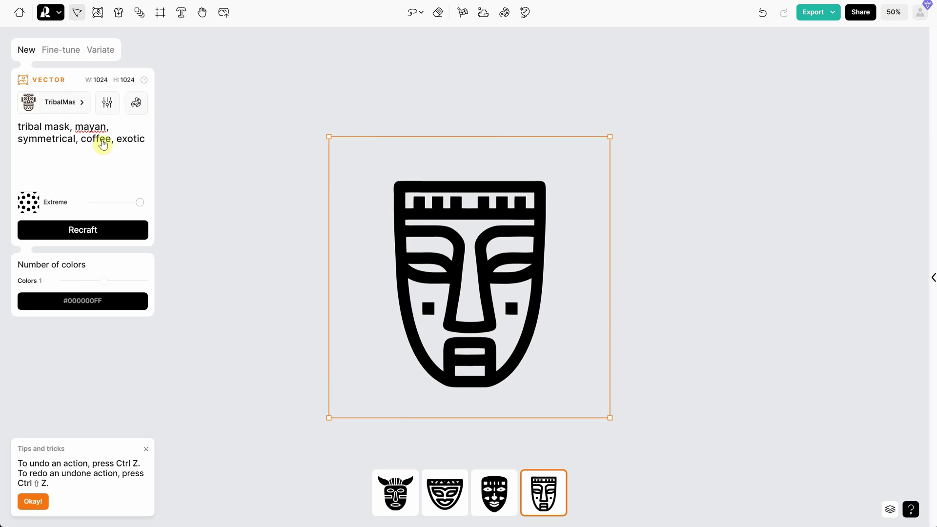
pyautogui.click(81, 239)
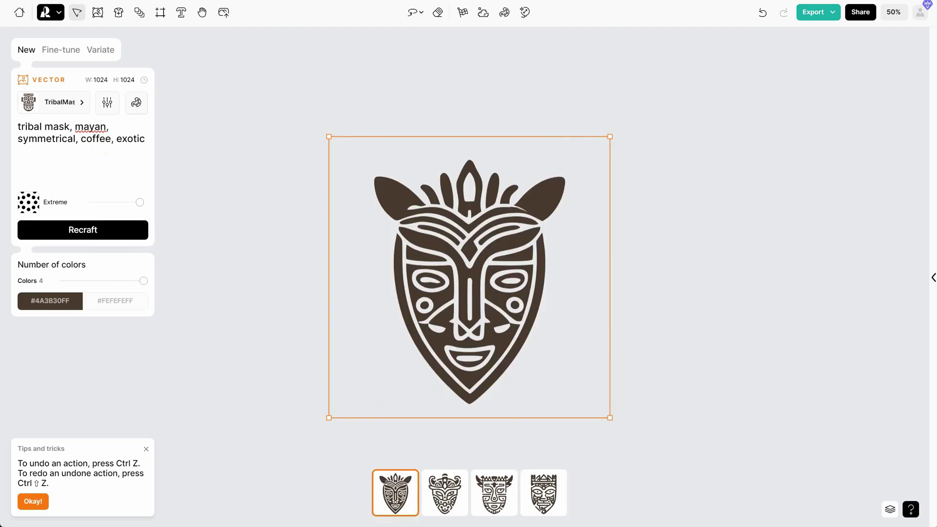
# View the second mask, then switch the style to Pictogram with a higher detail level.
pyautogui.click(442, 502)
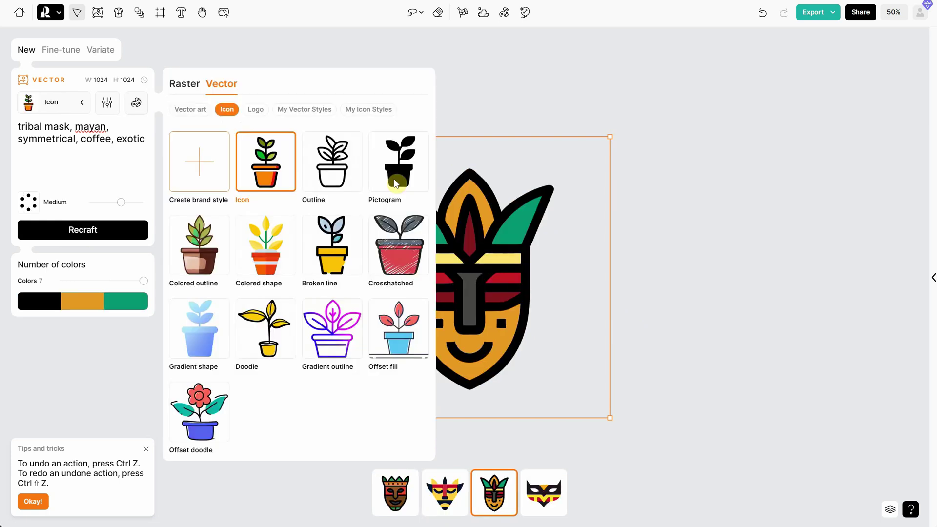
pyautogui.click(395, 184)
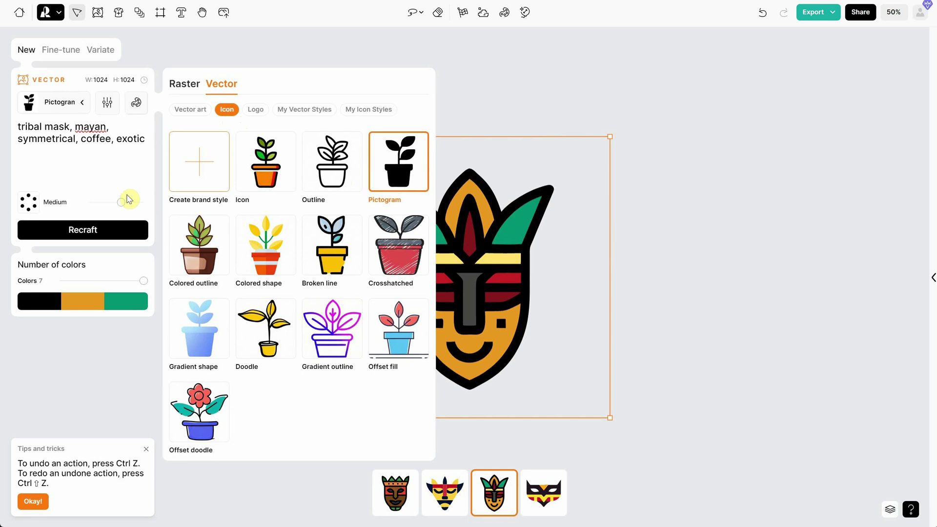
pyautogui.moveTo(126, 202); pyautogui.dragTo(139, 207)
# Regenerate the masks as Pictograms, pick the feathered-crown mask, and open Fine-tune.
pyautogui.click(94, 232)
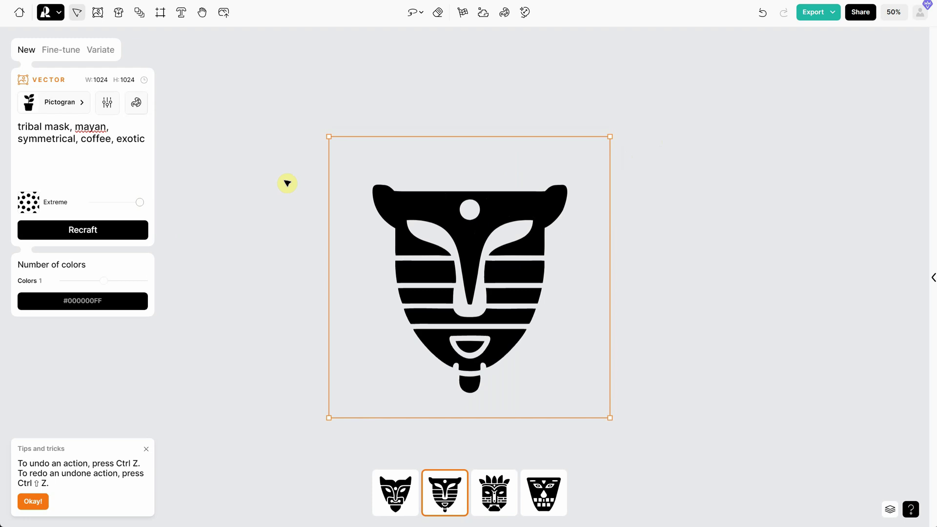
pyautogui.click(497, 493)
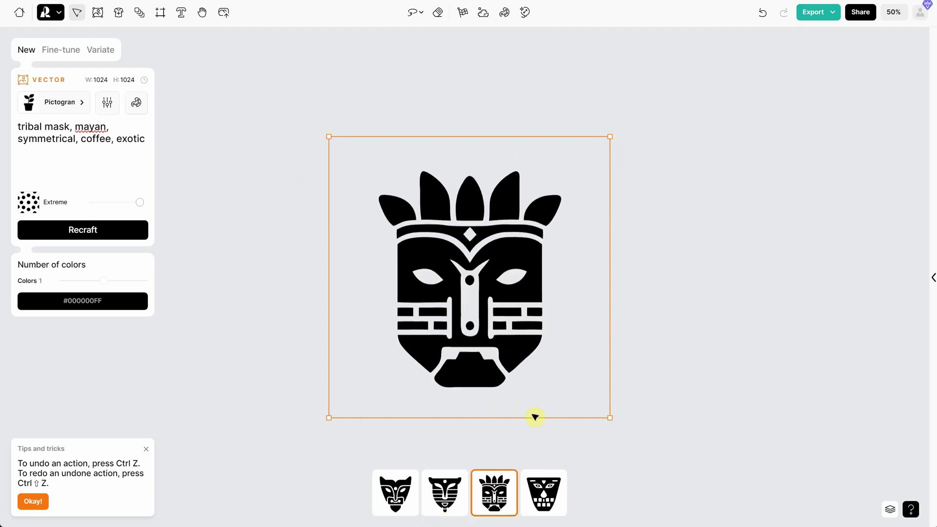
pyautogui.click(67, 54)
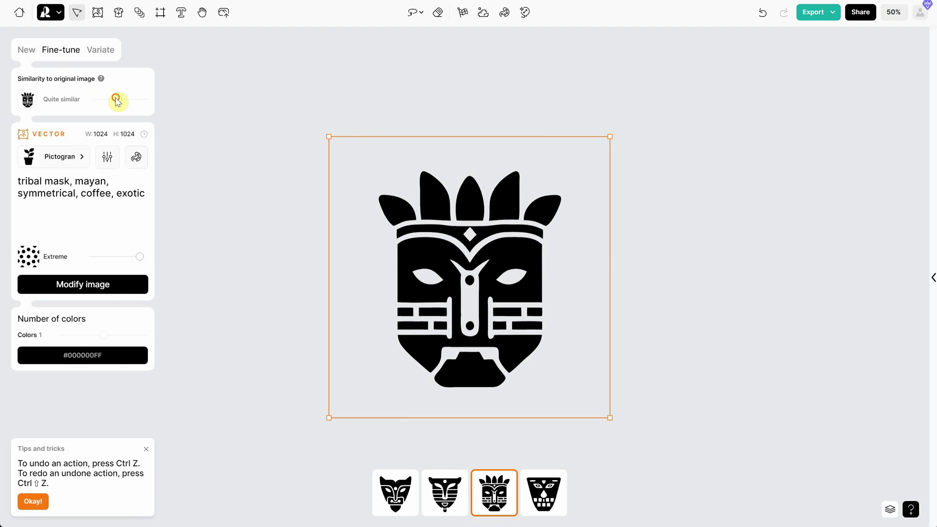
# Set similarity to Very similar and review the third, fourth and fifth variations.
pyautogui.moveTo(116, 100); pyautogui.dragTo(130, 102)
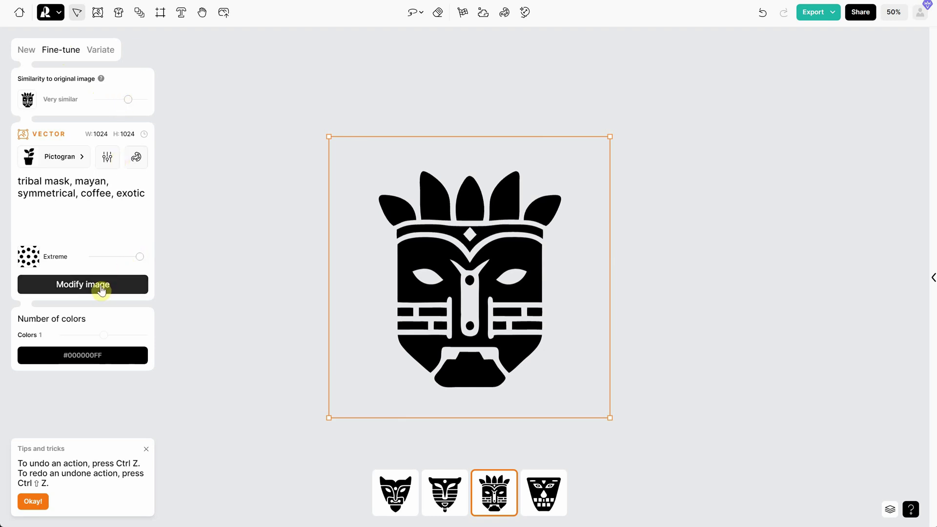
pyautogui.click(468, 494)
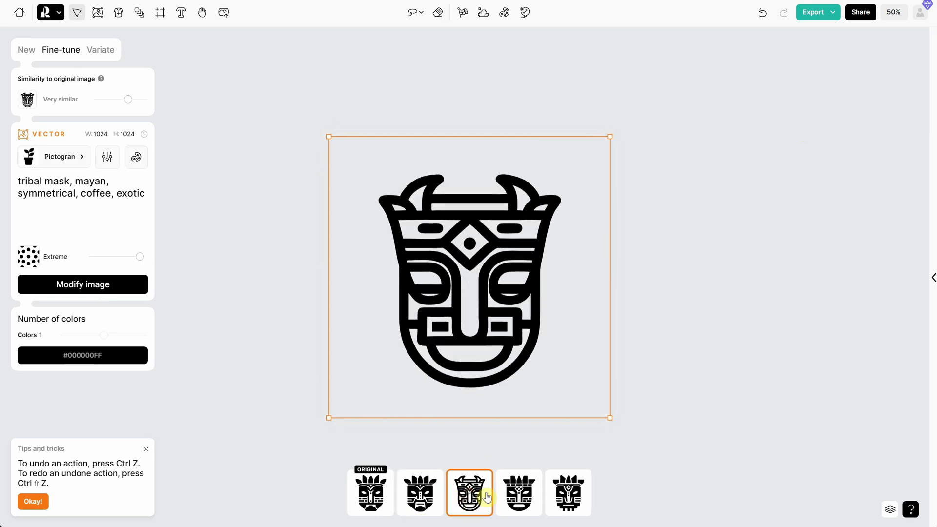
pyautogui.click(514, 495)
pyautogui.click(558, 495)
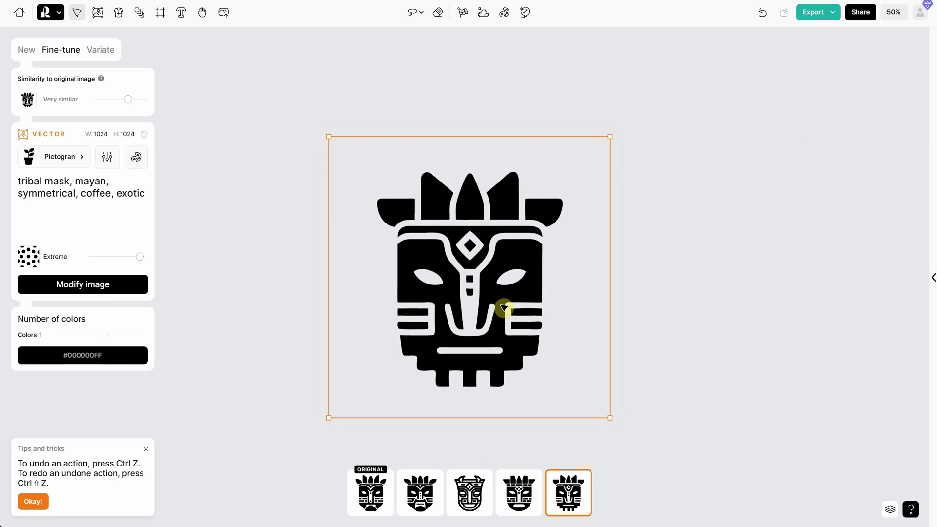
# Generate Remarkably similar variations, review them, and return to the original mask.
pyautogui.moveTo(128, 99); pyautogui.dragTo(132, 99)
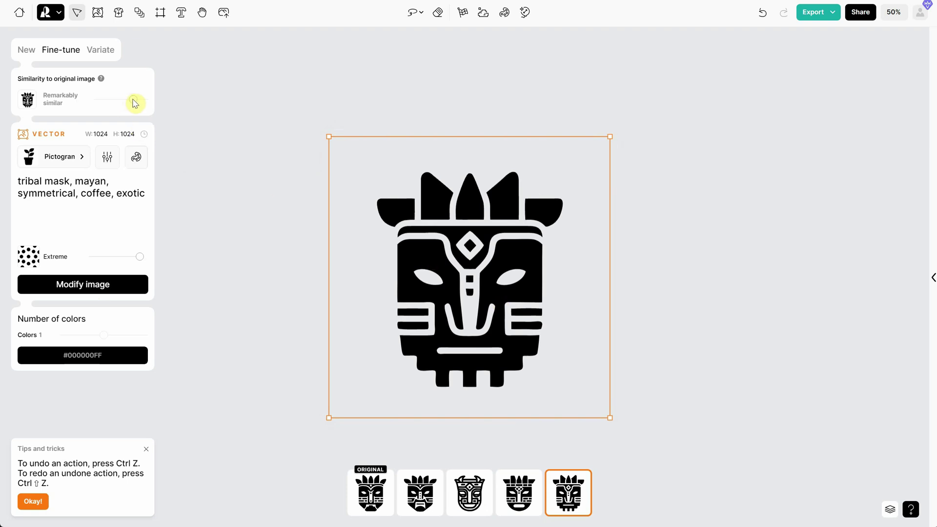
pyautogui.click(77, 288)
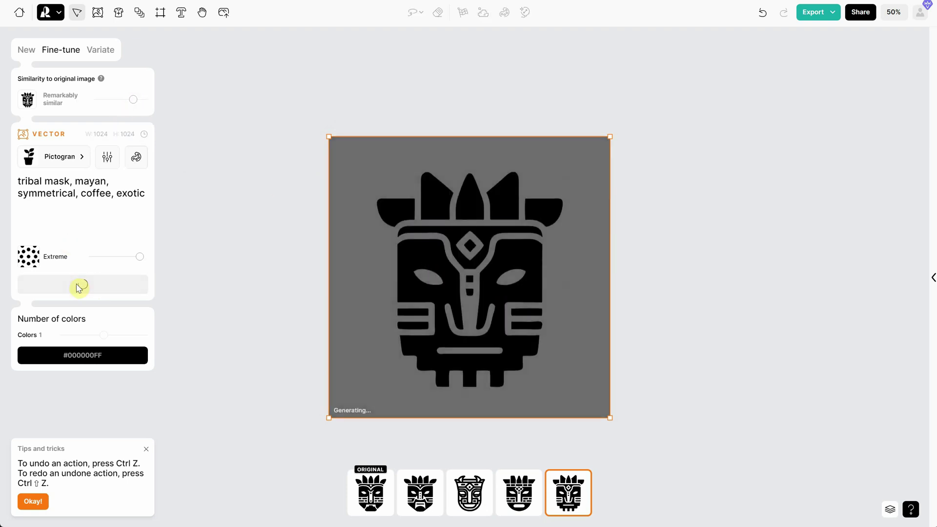
pyautogui.click(520, 496)
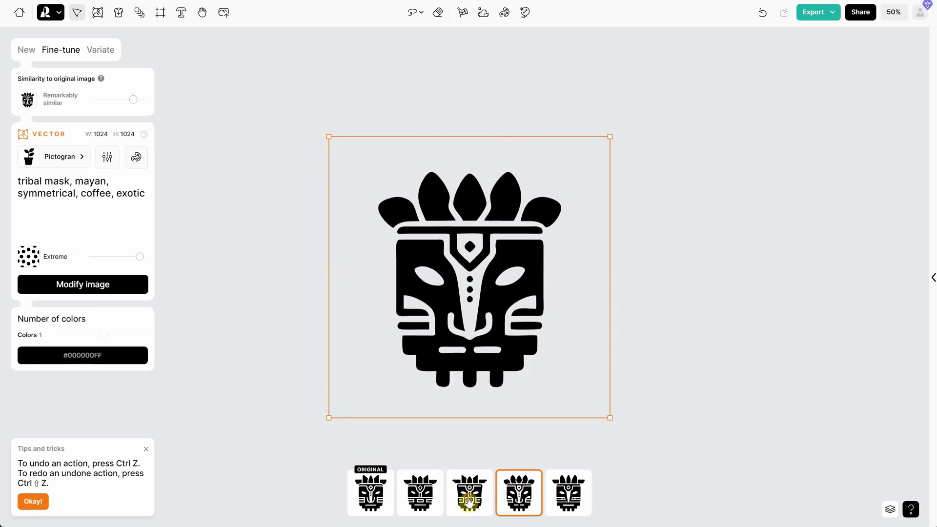
pyautogui.click(468, 497)
pyautogui.click(566, 497)
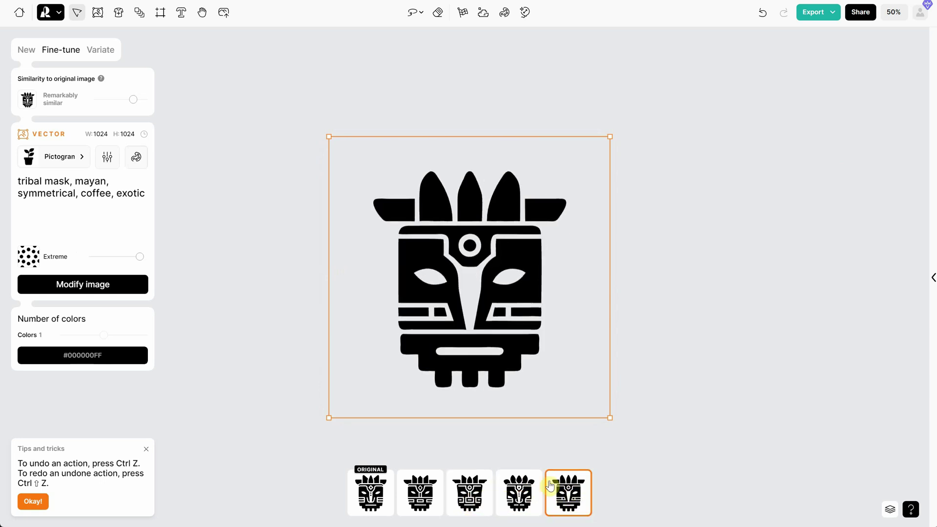
pyautogui.click(373, 497)
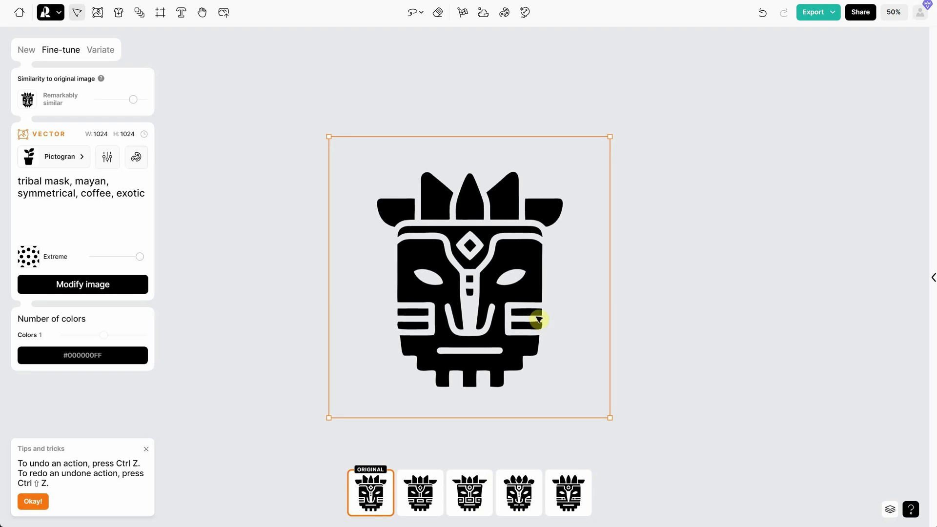
# Export the mask as PNG and SVG, saved as 'logo symbol' in the Tribalinos folder.
pyautogui.click(813, 13)
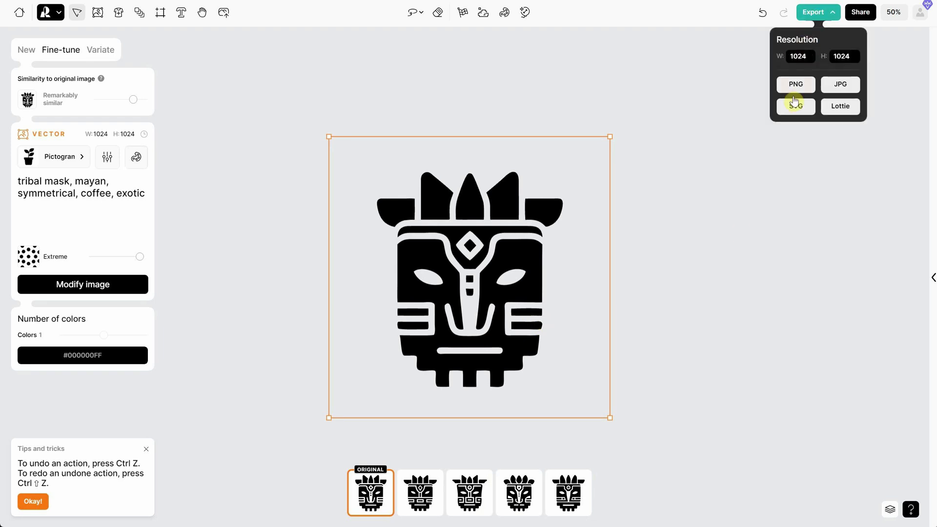
pyautogui.click(796, 86)
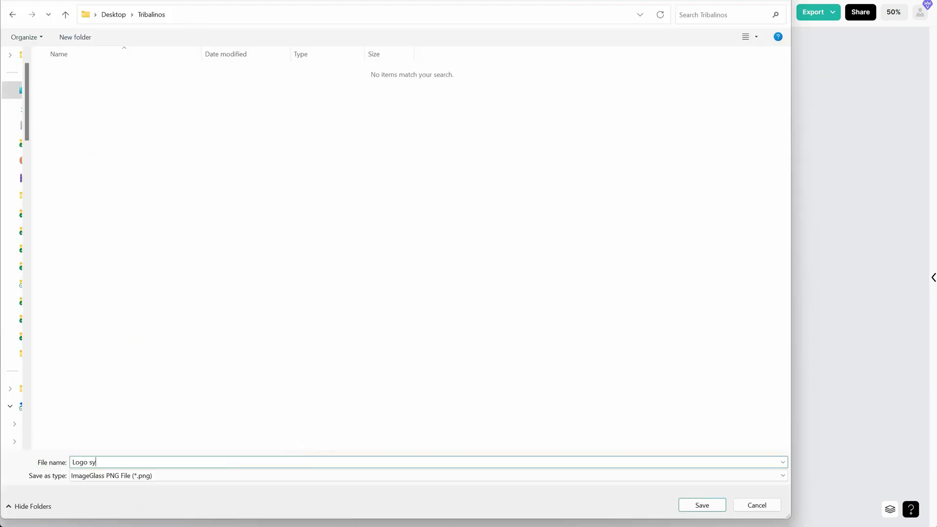
pyautogui.click(792, 108)
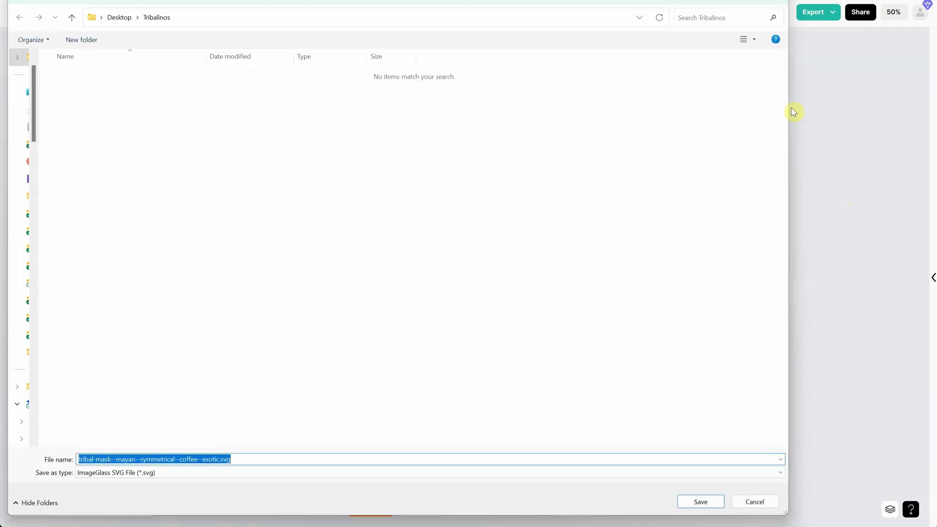
pyautogui.write('logo symbol')
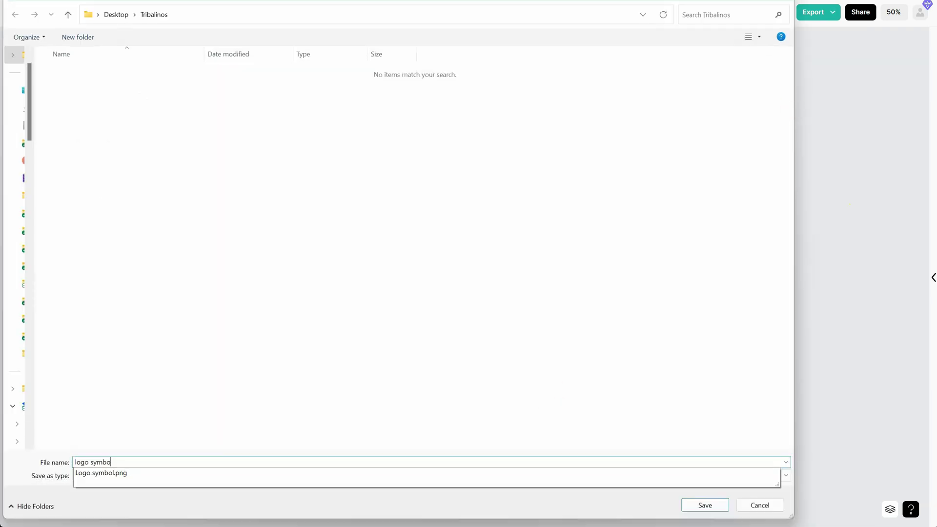
pyautogui.press('Return')
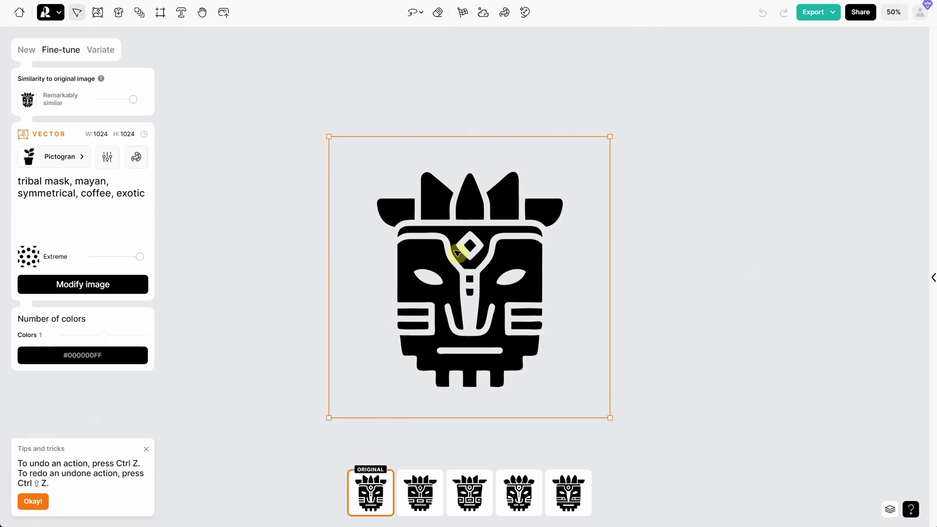
# Recolour the mask with the brown and cream palette and export a PNG named 'logo symbol color'.
pyautogui.click(434, 251)
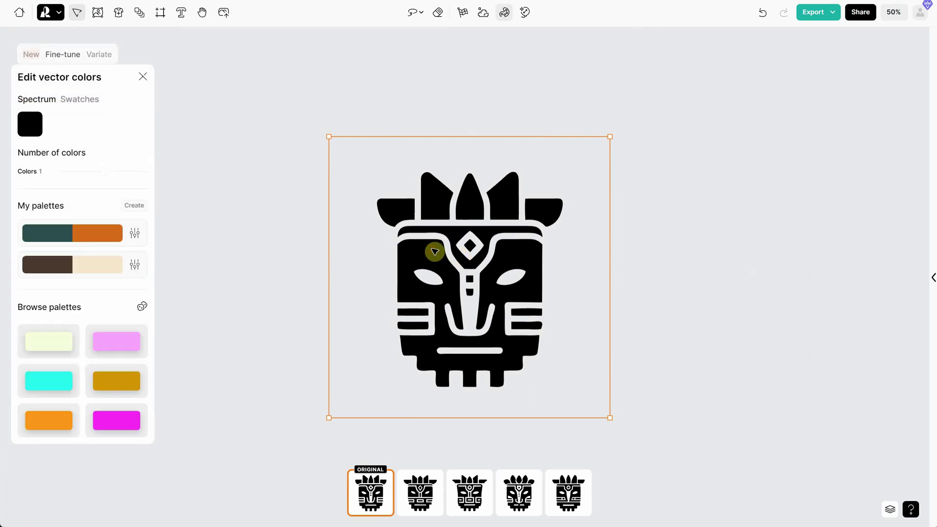
pyautogui.click(81, 263)
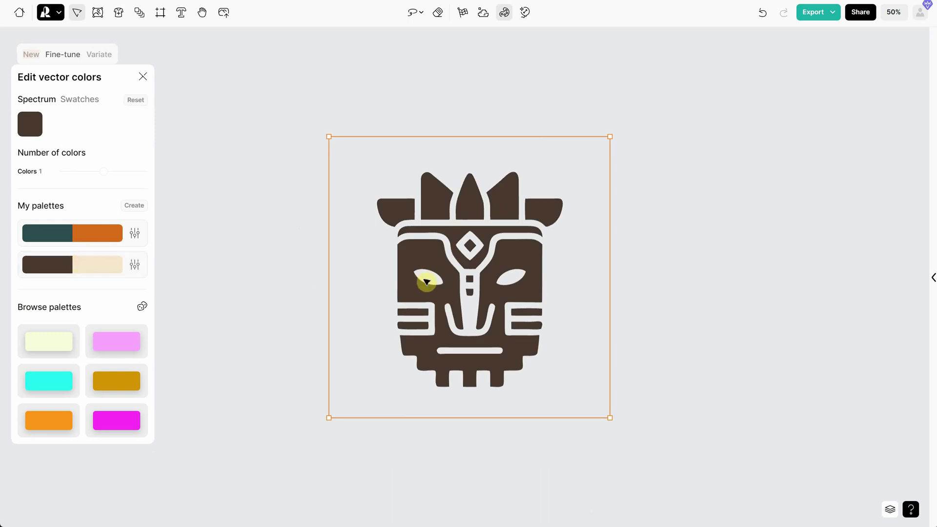
pyautogui.click(813, 11)
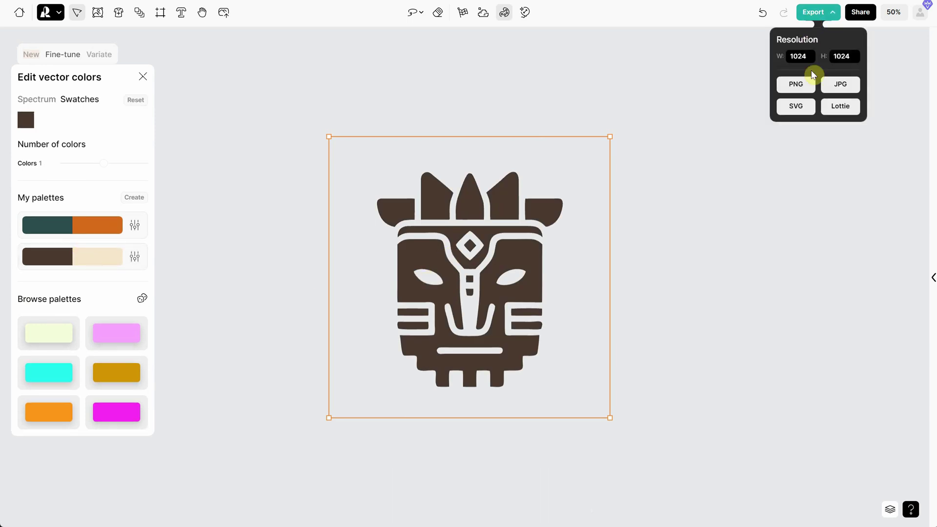
pyautogui.click(797, 87)
pyautogui.write('l')
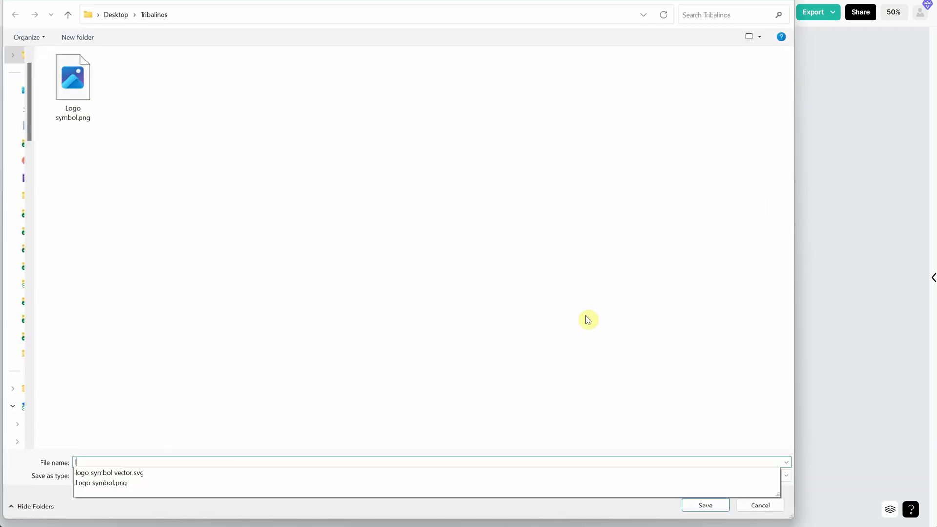
pyautogui.write('ogo symbol color')
pyautogui.press('Return')
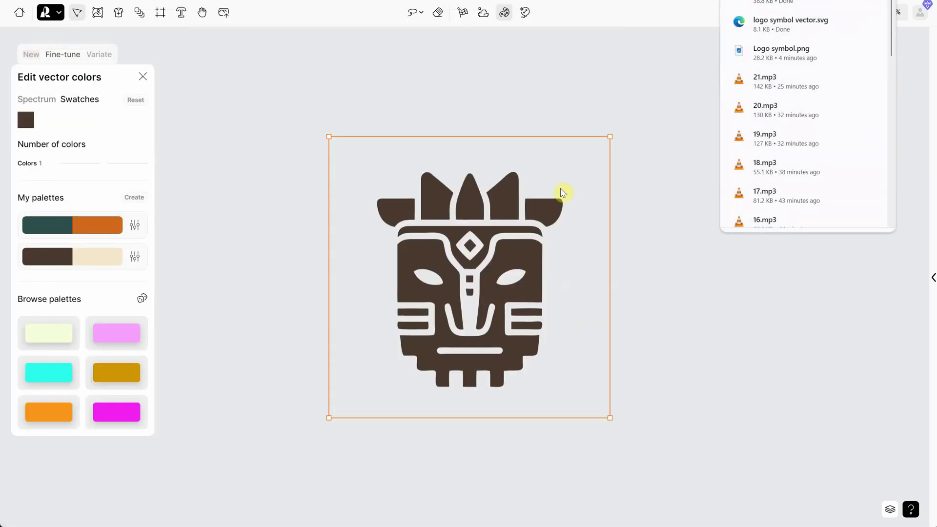
pyautogui.click(680, 170)
# Export the recoloured logo as an SVG named 'logo symbol vector.svg'.
pyautogui.click(560, 234)
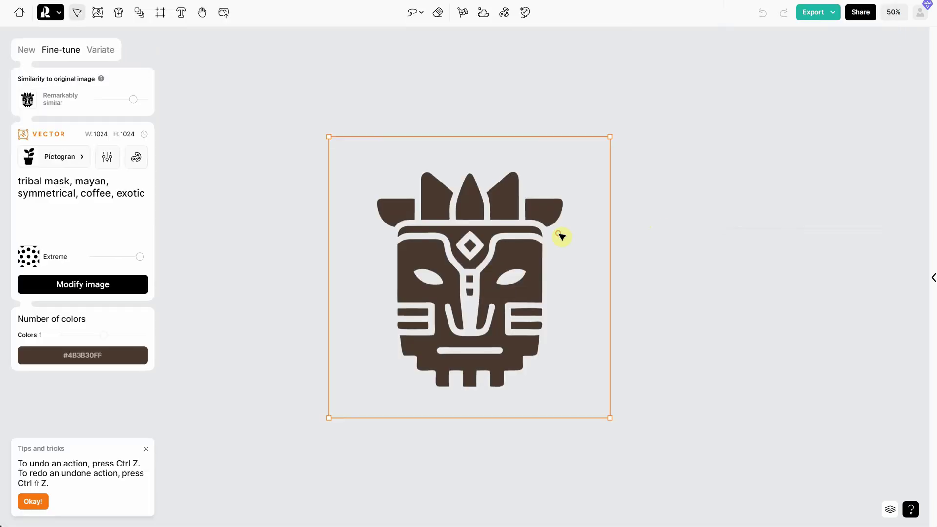
pyautogui.click(811, 12)
pyautogui.click(797, 107)
pyautogui.write('l')
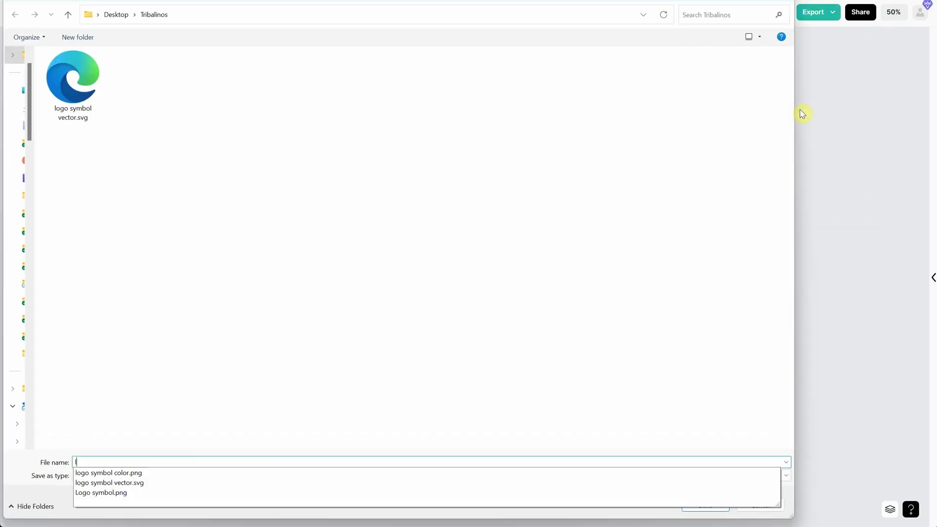
pyautogui.write('ogo symbol ')
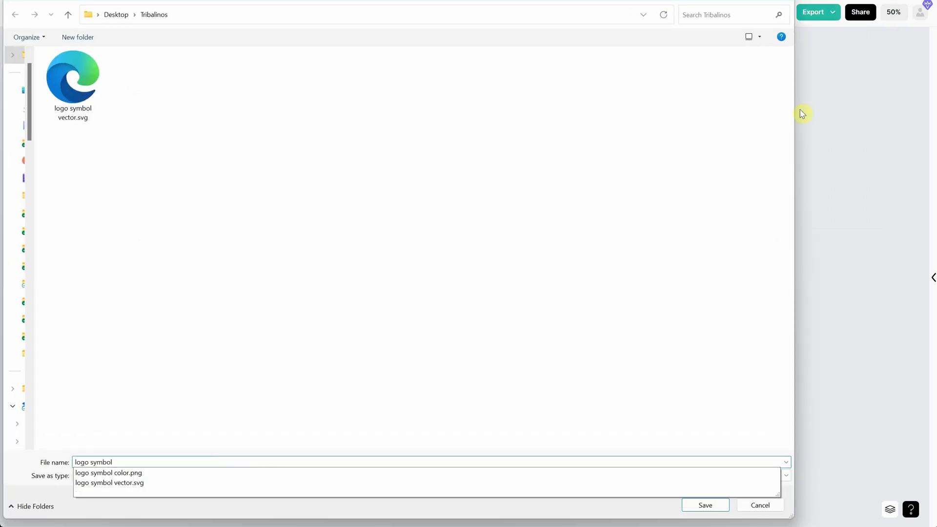
pyautogui.write('vector.svg')
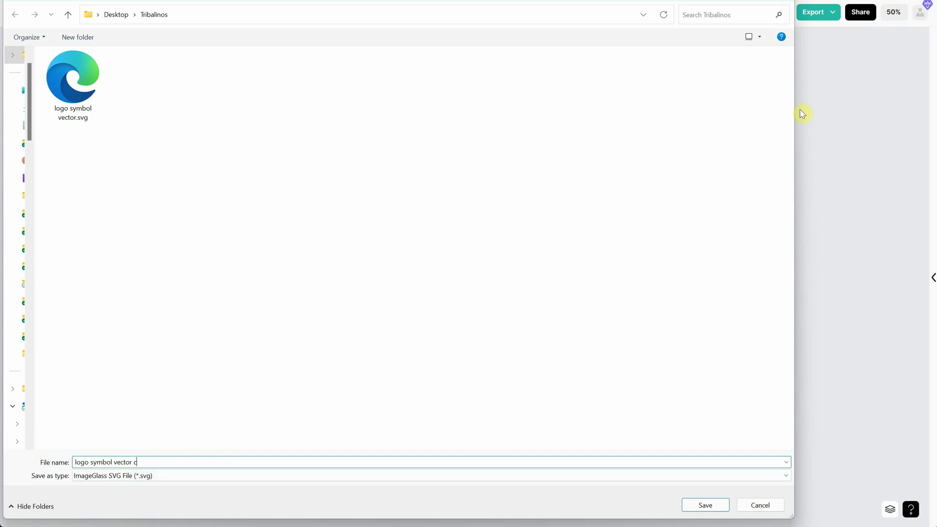
pyautogui.press('Return')
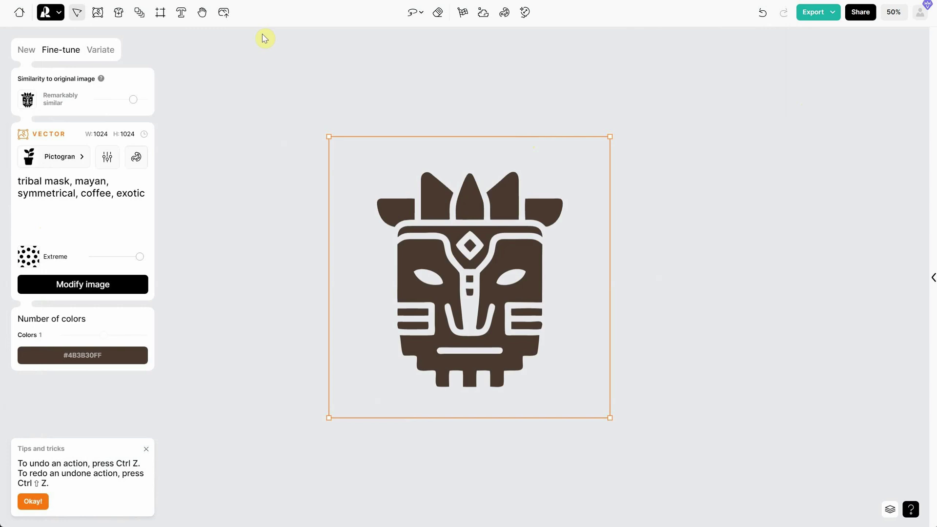
# Add the brand name as a text box centred below the mask.
pyautogui.click(181, 18)
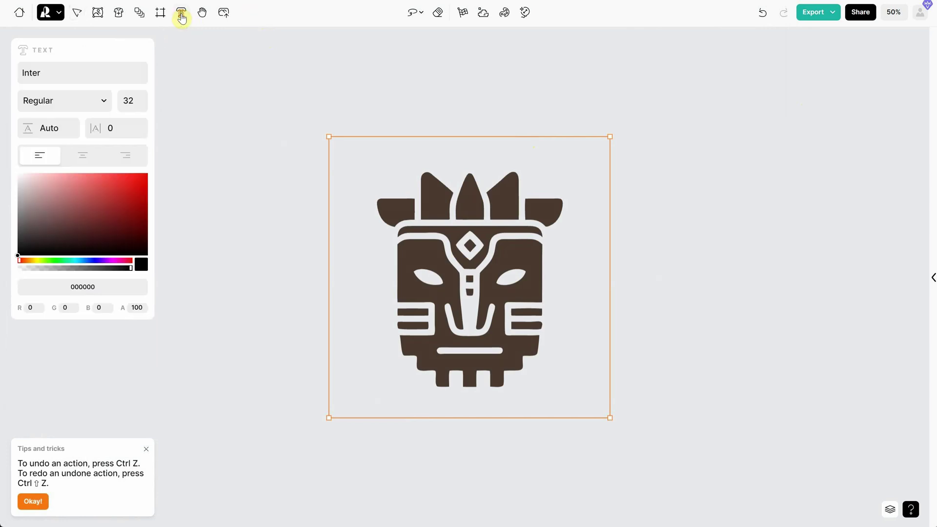
pyautogui.click(417, 430)
pyautogui.write('Tribalmos')
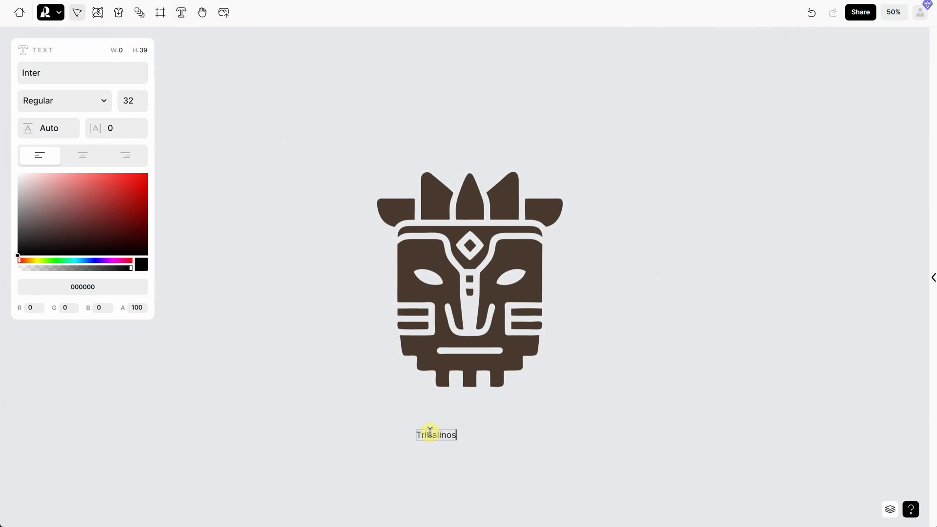
pyautogui.moveTo(454, 433); pyautogui.dragTo(477, 413)
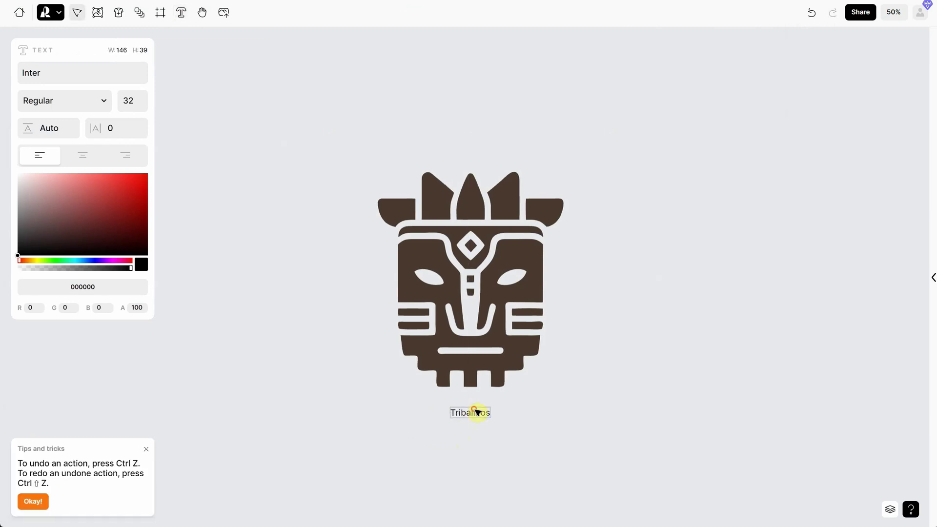
# Enlarge the name to size 120, recentre it, and retype it as TRIBALINOS.
pyautogui.click(117, 100)
pyautogui.write('80')
pyautogui.press('Return')
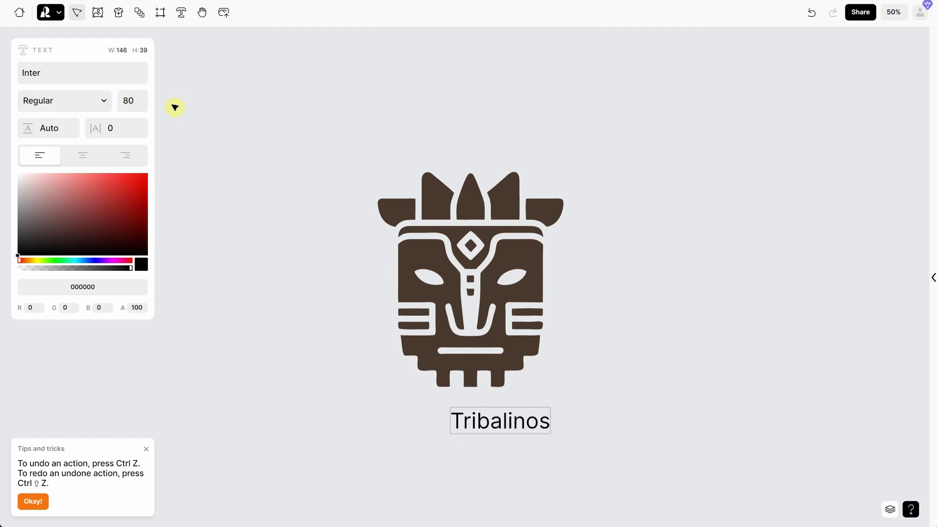
pyautogui.click(126, 100)
pyautogui.write('120')
pyautogui.press('Return')
pyautogui.moveTo(566, 434); pyautogui.dragTo(517, 427)
pyautogui.doubleClick(521, 421)
pyautogui.write('TRIBALINOS')
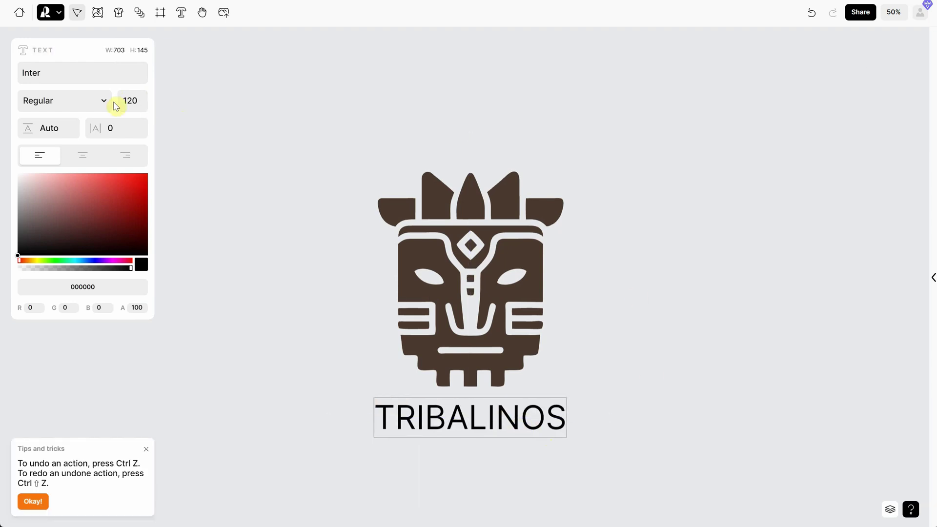
# Try Irish Grover, then set the title in Paytone One and realign it under the mask.
pyautogui.click(84, 73)
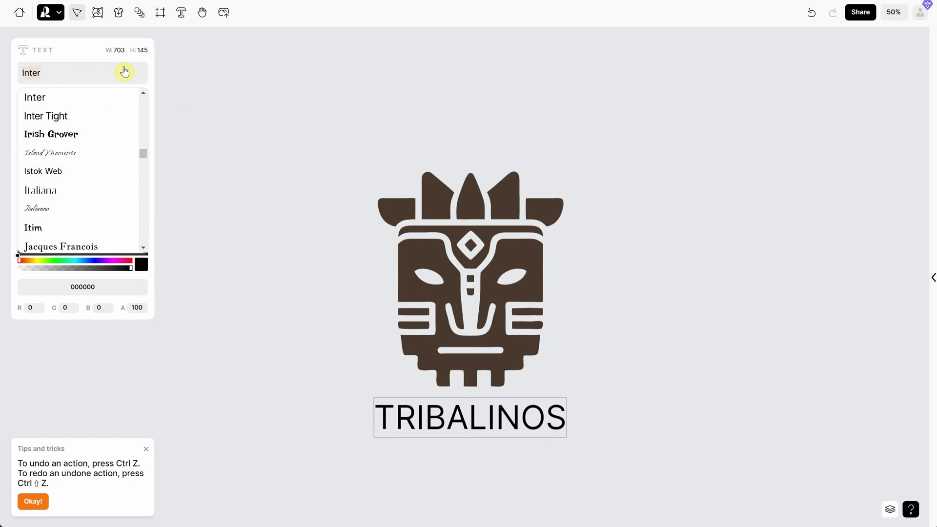
pyautogui.click(83, 134)
pyautogui.click(115, 71)
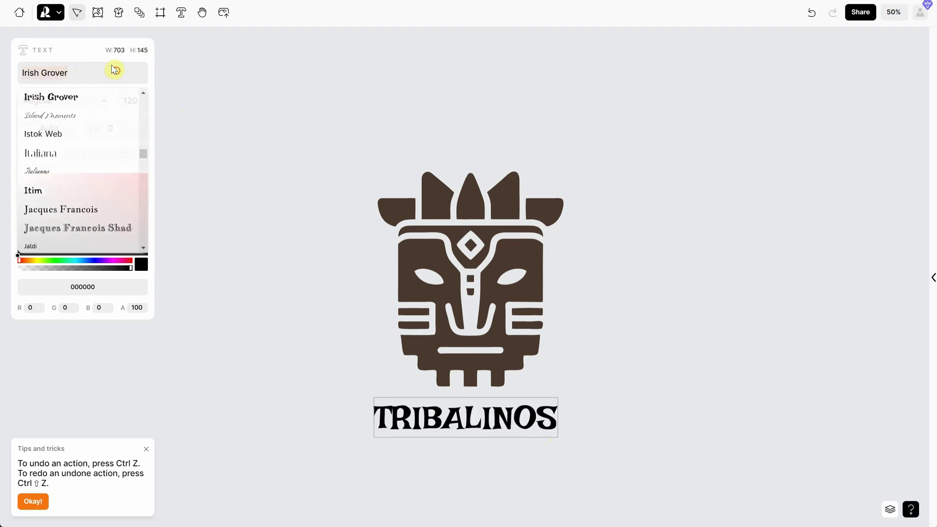
pyautogui.moveTo(143, 146); pyautogui.dragTo(154, 205)
pyautogui.click(88, 196)
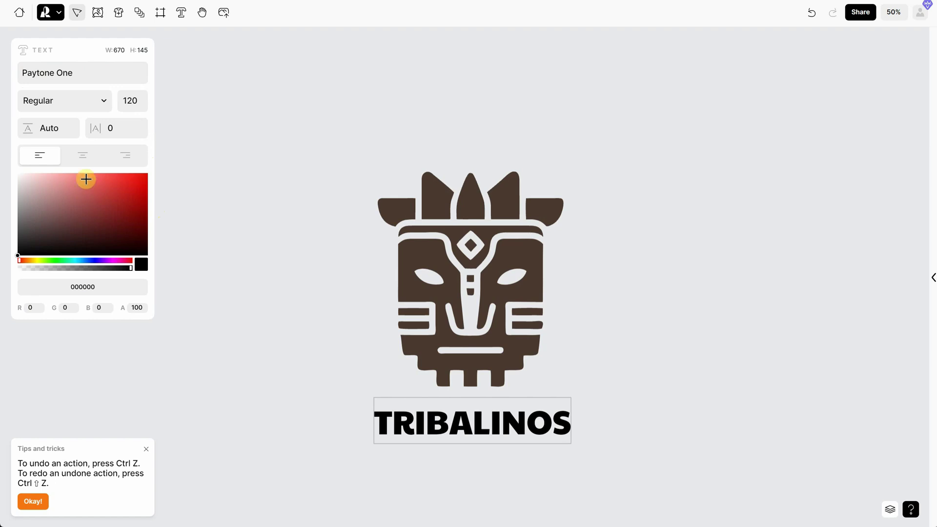
pyautogui.moveTo(502, 437); pyautogui.dragTo(490, 430)
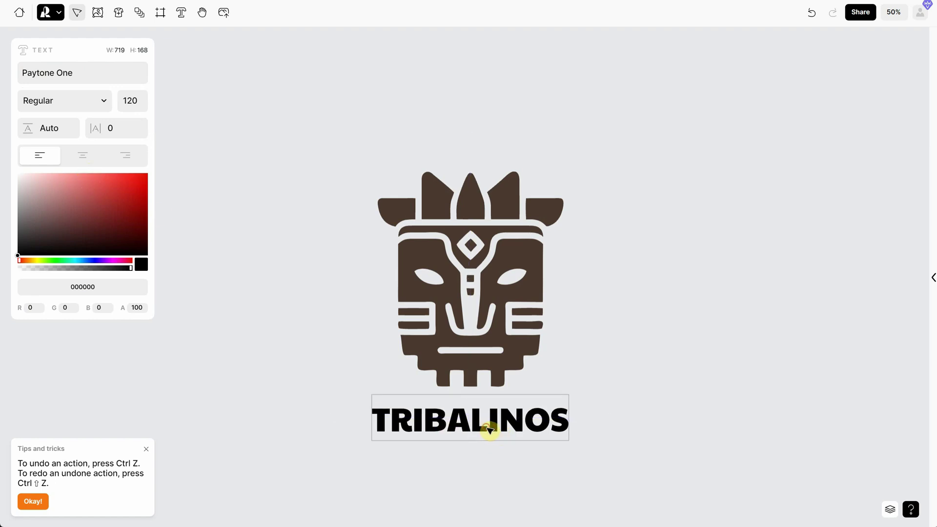
# Colour the title dark brown 4B3B30, set its size to 160, and centre it under the mask.
pyautogui.click(108, 286)
pyautogui.write('4B3B30')
pyautogui.click(269, 354)
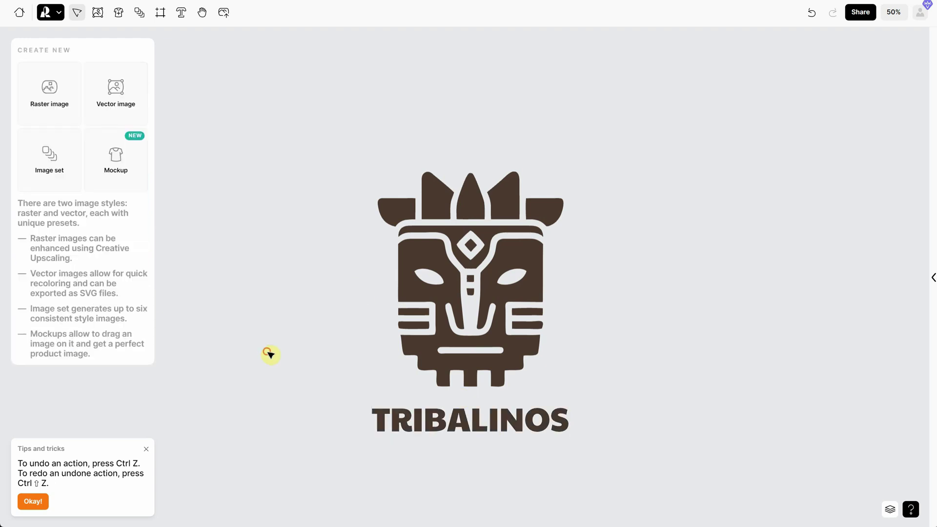
pyautogui.click(472, 420)
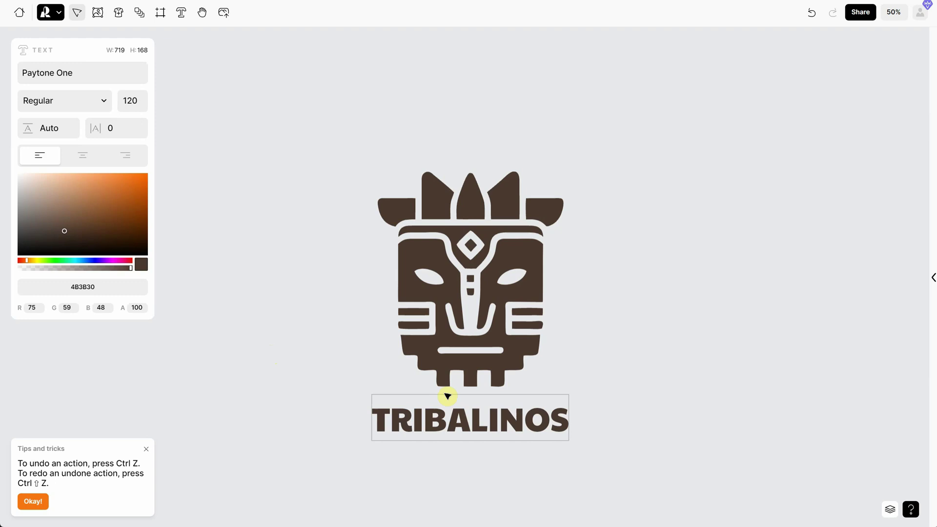
pyautogui.click(129, 100)
pyautogui.write('160')
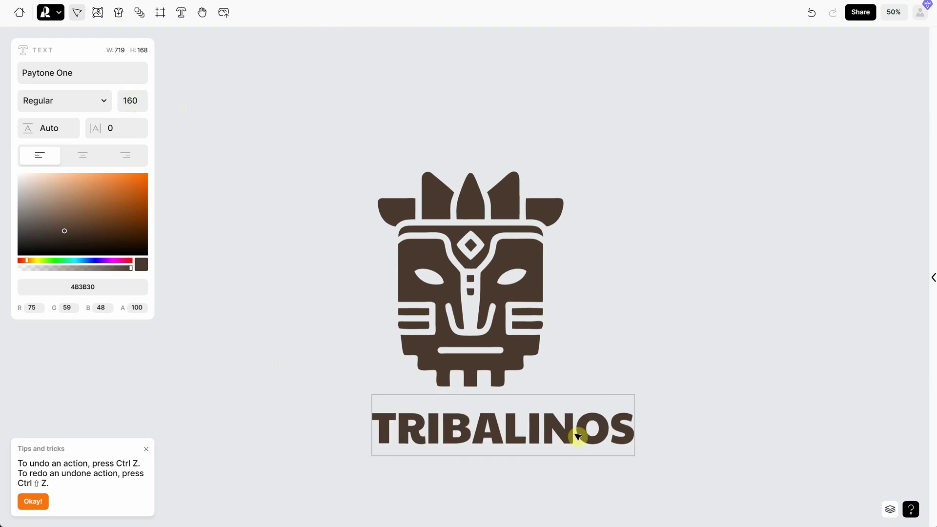
pyautogui.moveTo(577, 429); pyautogui.dragTo(512, 412)
pyautogui.click(623, 347)
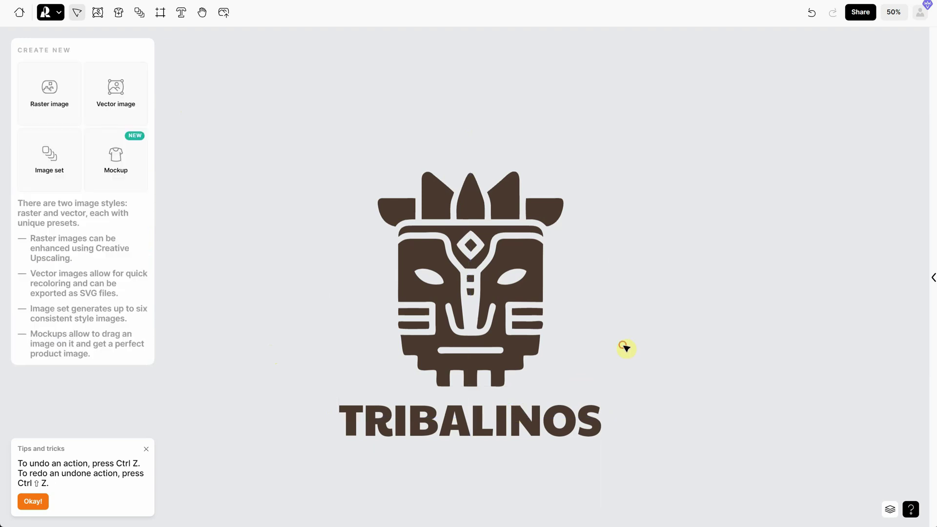
# Select the mask and TRIBALINOS title together and merge them into one image.
pyautogui.moveTo(267, 141); pyautogui.dragTo(677, 472)
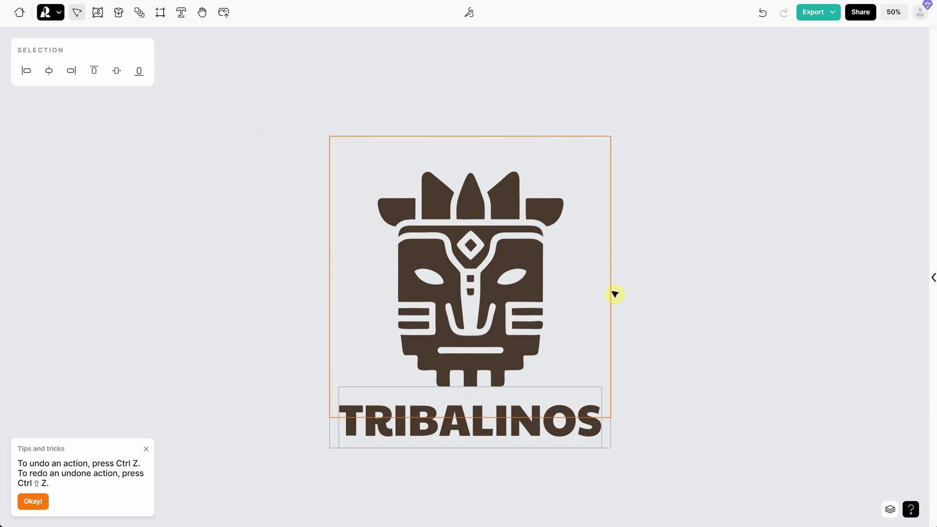
pyautogui.click(468, 17)
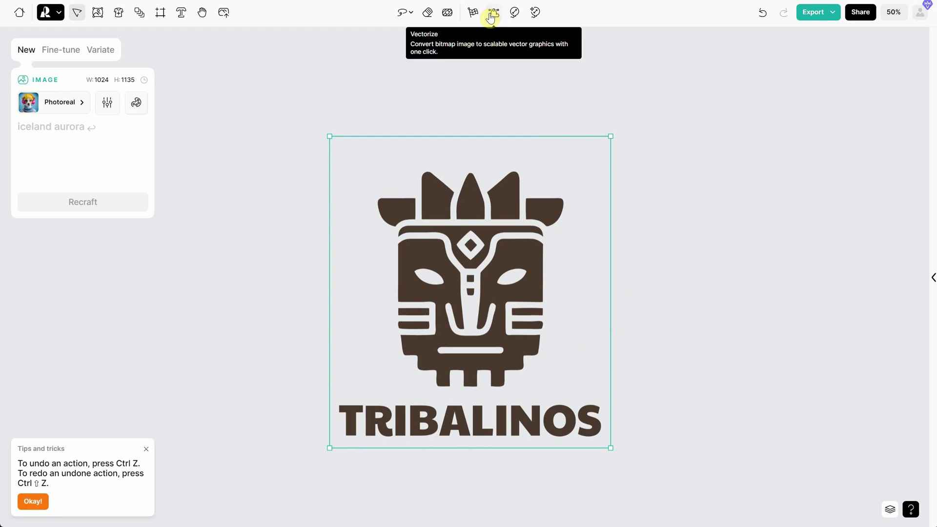
# Vectorize the merged logo into a single colour and enlarge it.
pyautogui.click(491, 17)
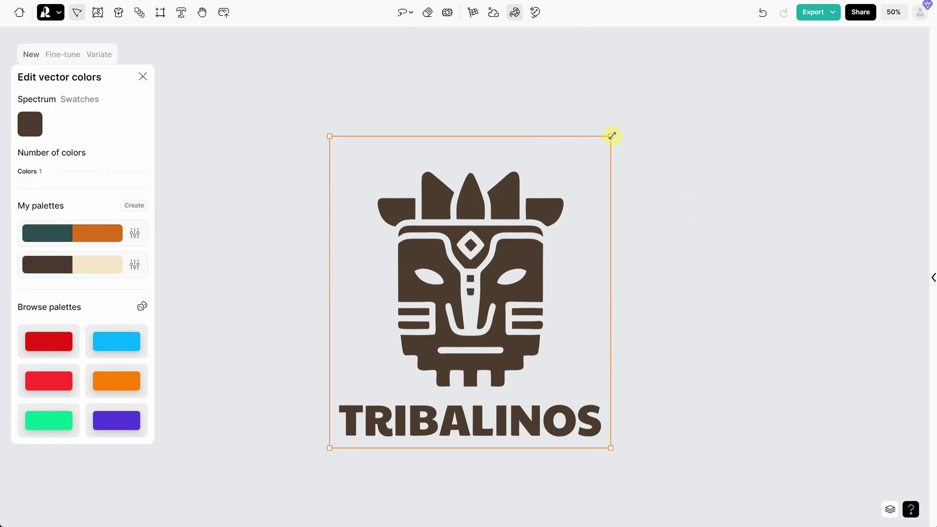
pyautogui.moveTo(612, 136); pyautogui.dragTo(644, 99)
pyautogui.click(143, 77)
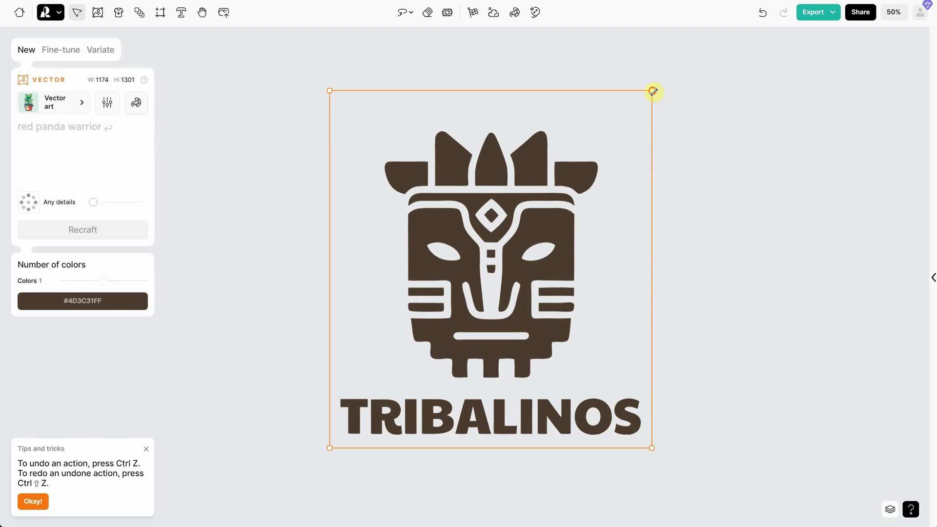
# Try reducing the logo's height, undo it, and move the logo up and left.
pyautogui.moveTo(653, 91); pyautogui.dragTo(654, 111)
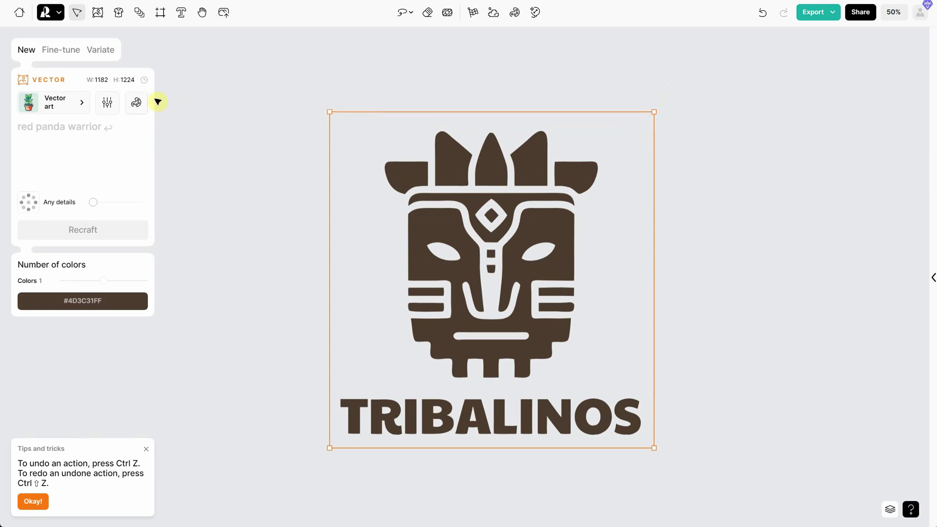
pyautogui.hotkey('ctrl', 'z')
pyautogui.click(704, 249)
pyautogui.moveTo(540, 262); pyautogui.dragTo(480, 241)
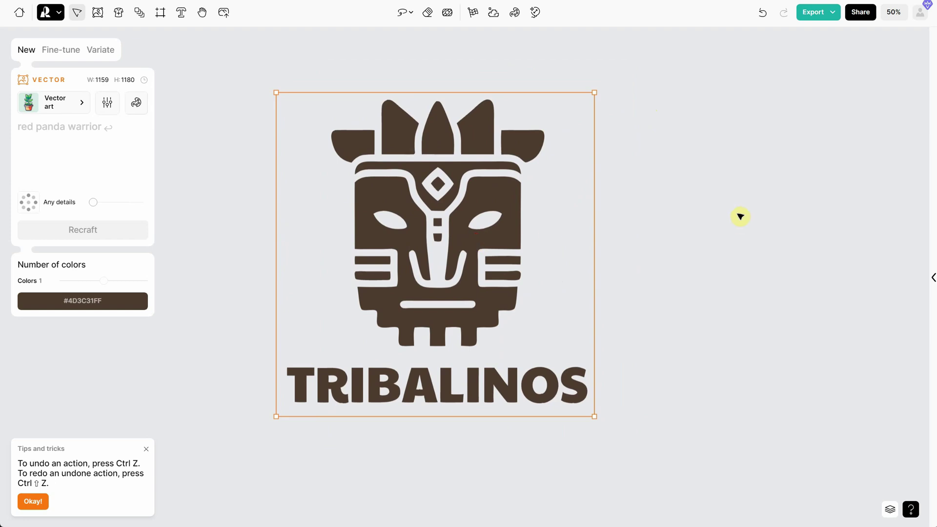
# Export the final logo as a PNG named 'Logo Final'.
pyautogui.click(808, 12)
pyautogui.click(795, 82)
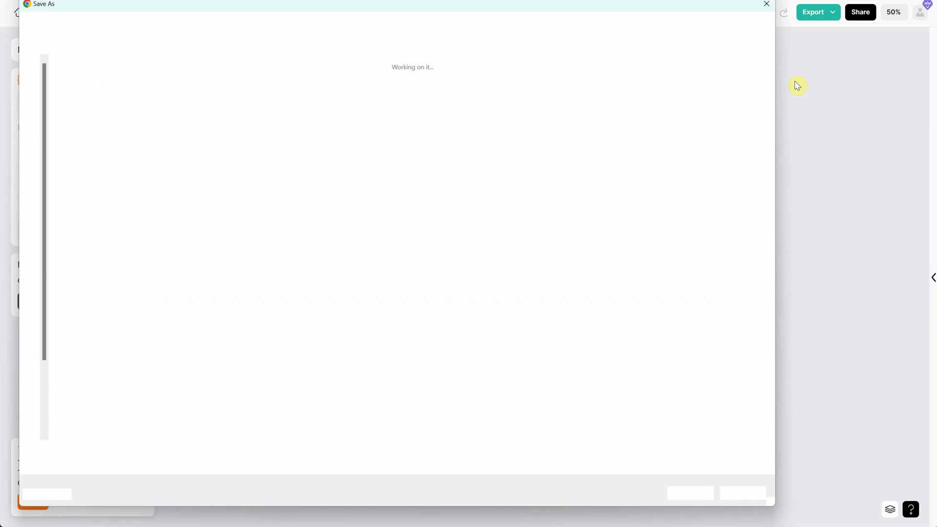
pyautogui.write('Lo')
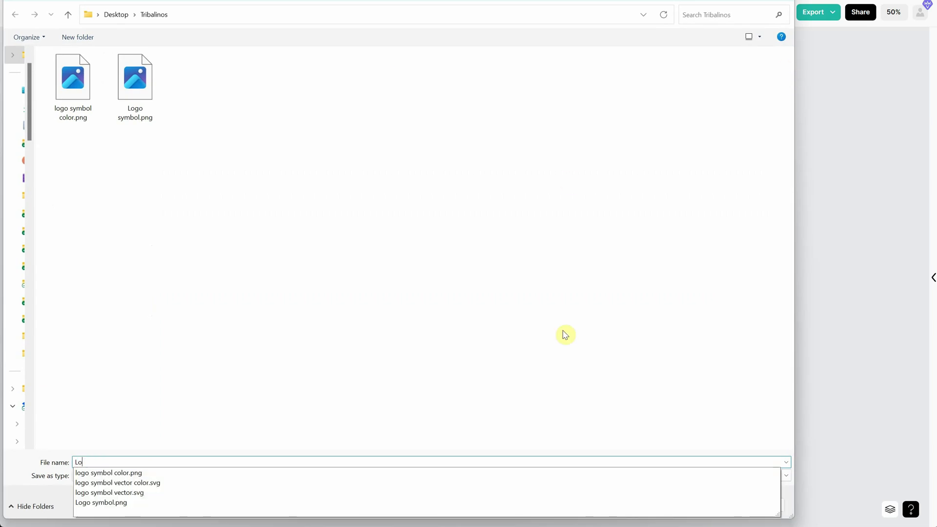
pyautogui.write('go Final')
pyautogui.press('Return')
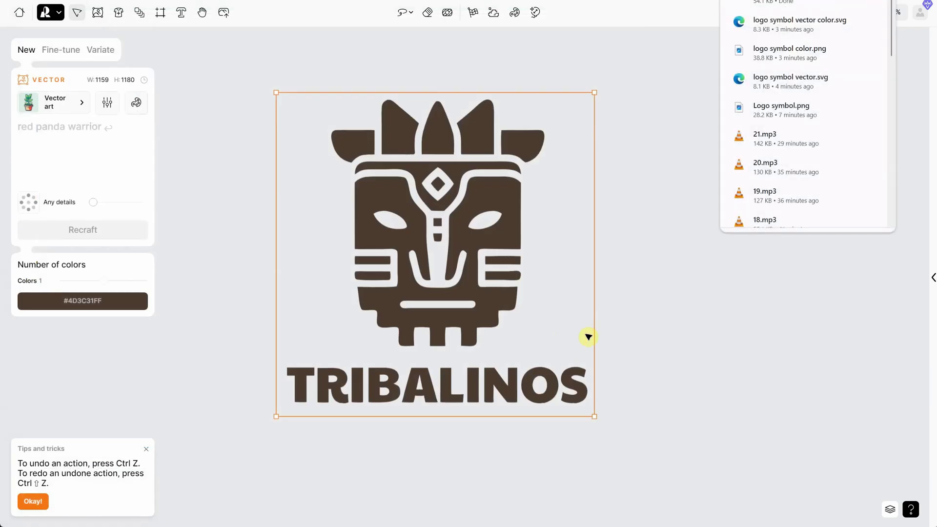
# Export the logo as an SVG named 'Logo Color Vector' in the Tribalinos folder.
pyautogui.click(613, 311)
pyautogui.click(494, 251)
pyautogui.click(820, 18)
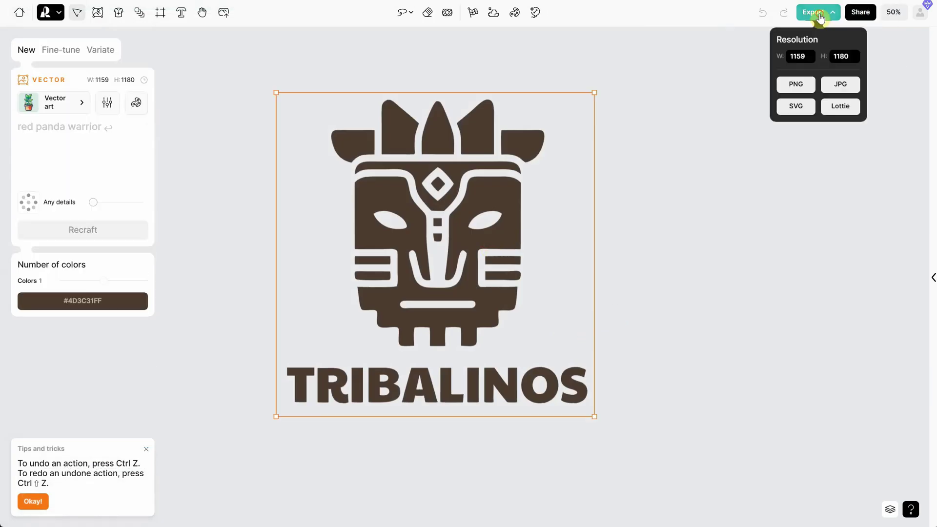
pyautogui.click(796, 107)
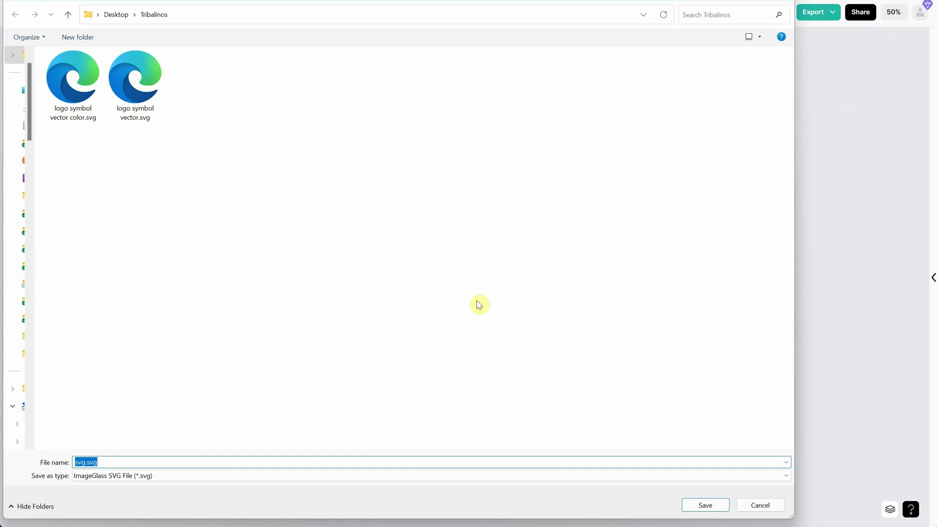
pyautogui.write('Logo C')
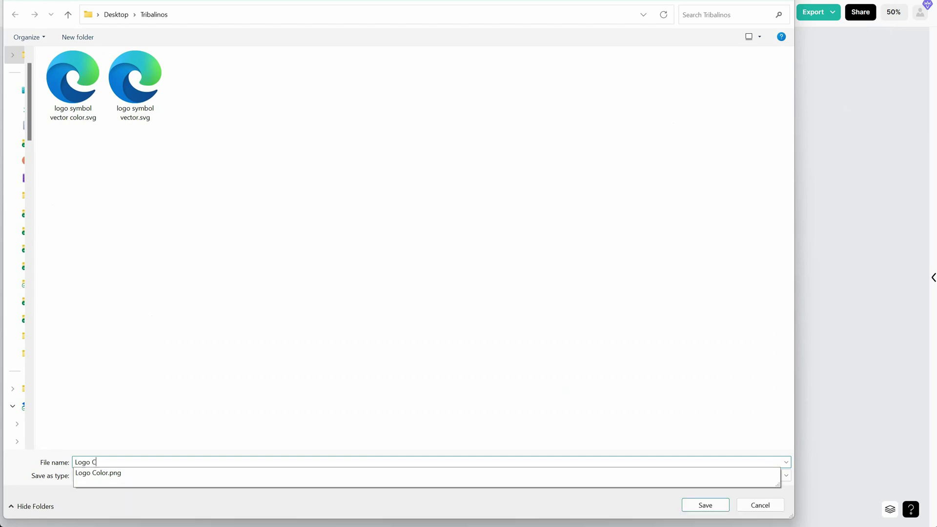
pyautogui.write('olor Vector')
pyautogui.press('Return')
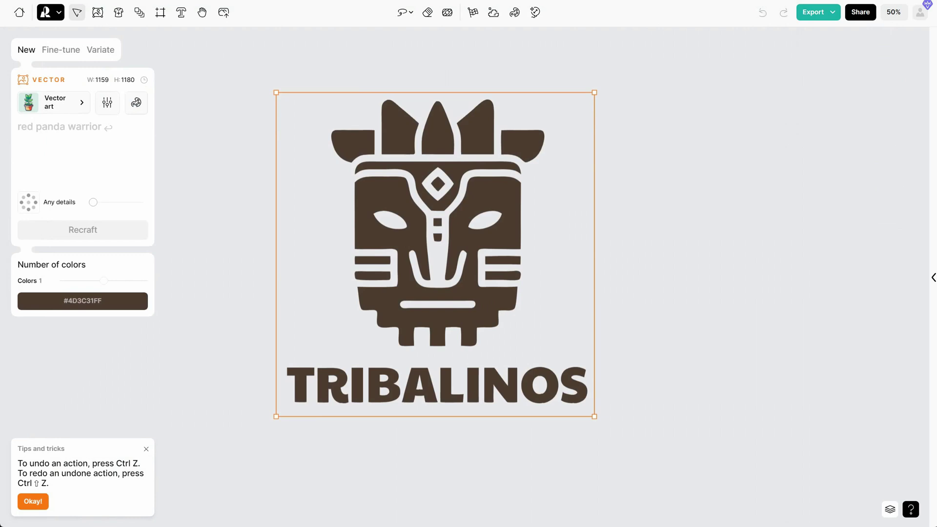
pyautogui.click(58, 12)
# Generate a 16:9 mockup on a new canvas: white cup, wooden table, blurred jungle behind.
pyautogui.click(70, 113)
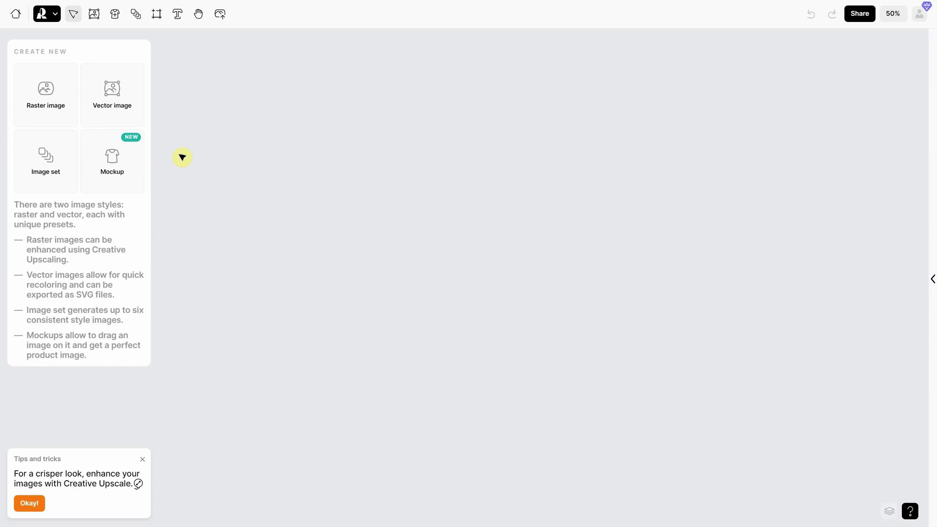
pyautogui.click(115, 164)
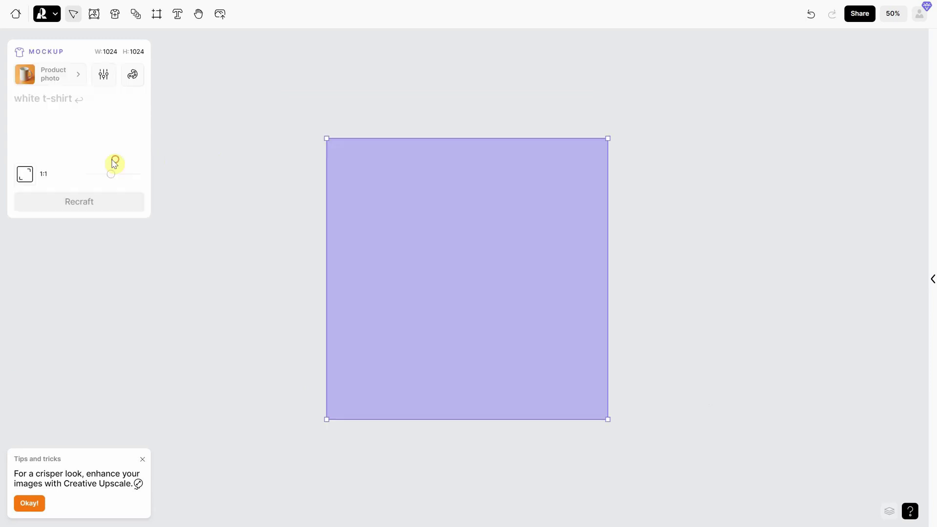
pyautogui.moveTo(108, 175); pyautogui.dragTo(94, 180)
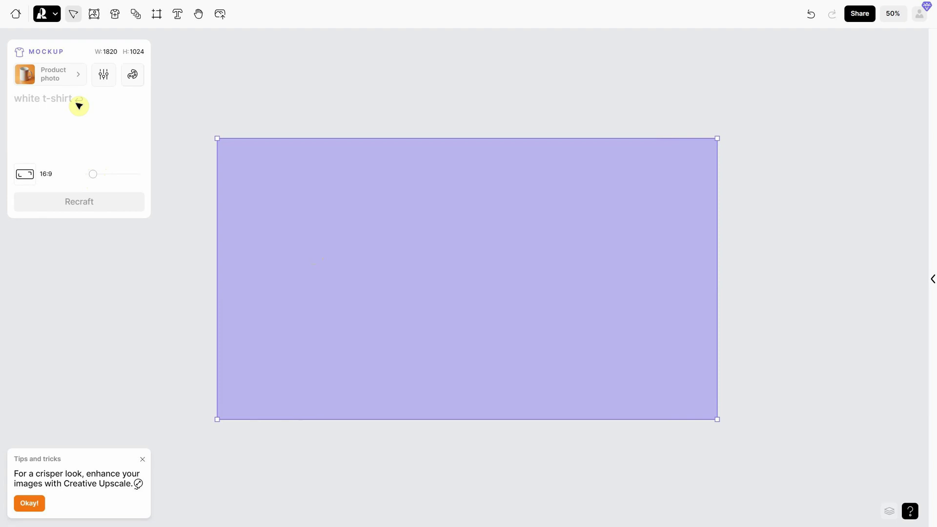
pyautogui.write('closeup on a white coffee cup on a wooden table top, exotic jungle leaves blurred in the background, mayan stone, golden hour')
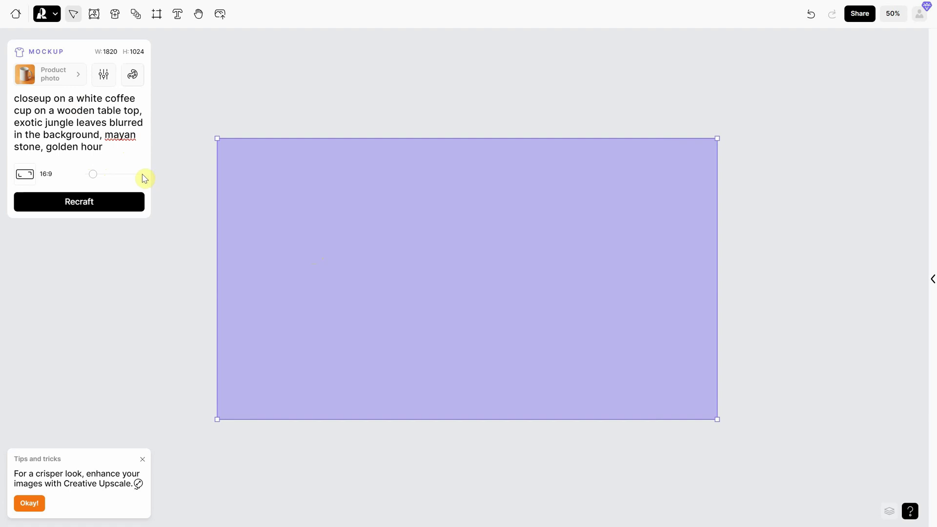
pyautogui.click(86, 208)
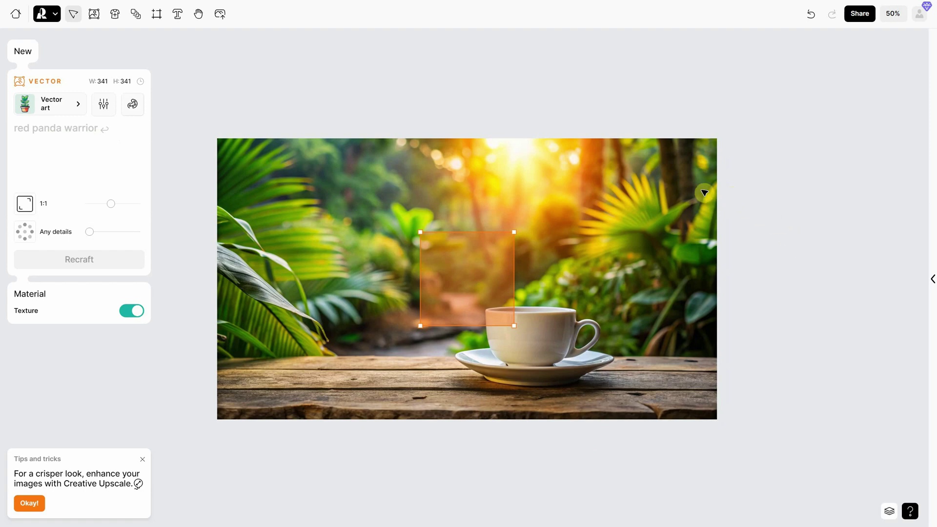
# Delete the stray empty square frame over the cup.
pyautogui.moveTo(471, 282); pyautogui.dragTo(513, 306)
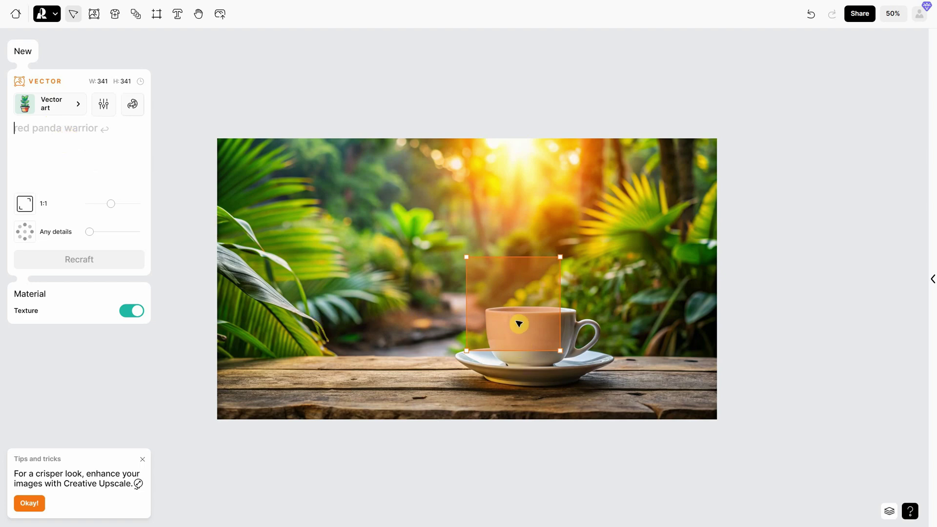
pyautogui.click(517, 320)
pyautogui.press('Delete')
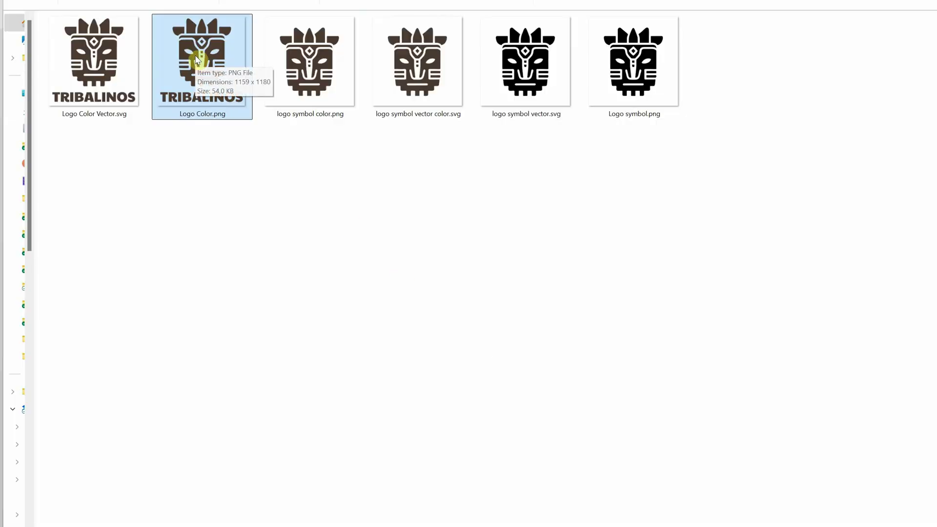
# Drop Logo Color.png into the mockup and move it onto the coffee cup.
pyautogui.moveTo(197, 59); pyautogui.dragTo(200, 56)
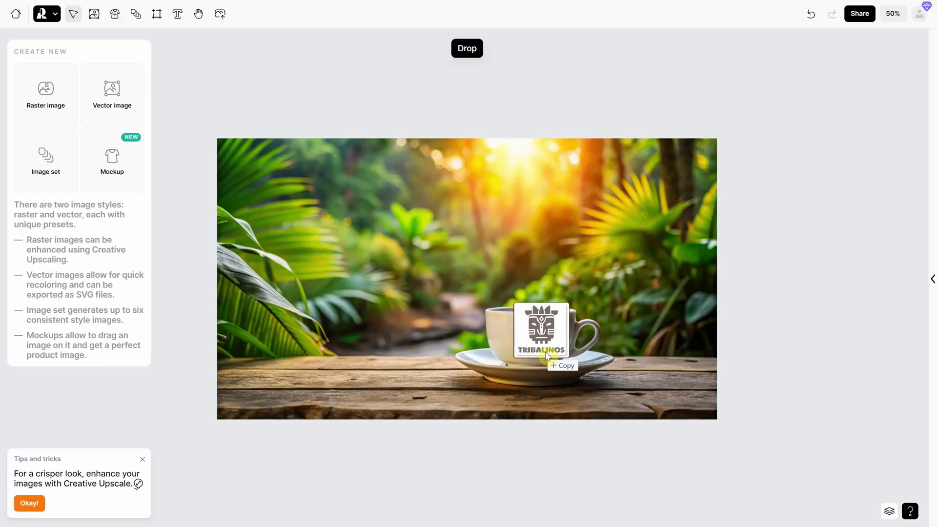
pyautogui.moveTo(540, 335); pyautogui.dragTo(561, 268)
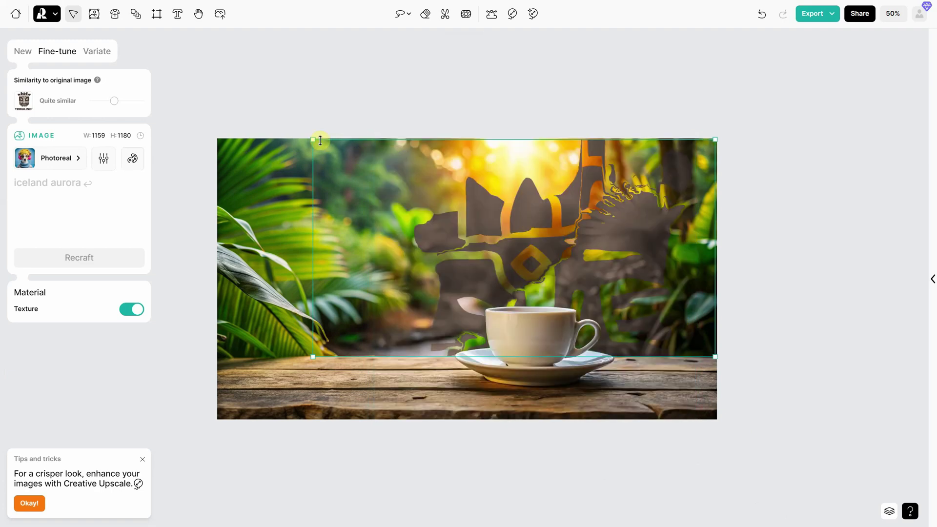
pyautogui.click(310, 139)
pyautogui.moveTo(350, 174); pyautogui.dragTo(531, 315)
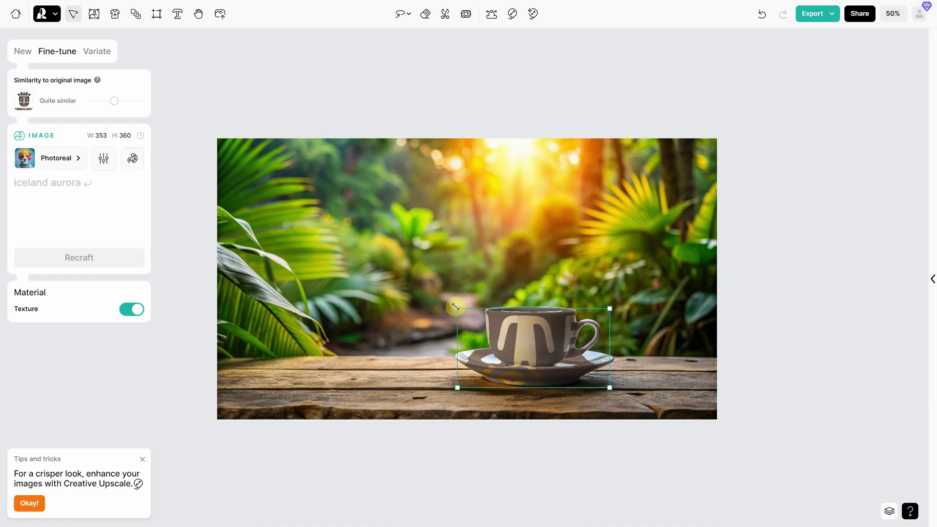
# Shrink the logo on the cup's front to about 50 × 51.
pyautogui.moveTo(453, 308); pyautogui.dragTo(536, 337)
pyautogui.moveTo(488, 305); pyautogui.dragTo(533, 337)
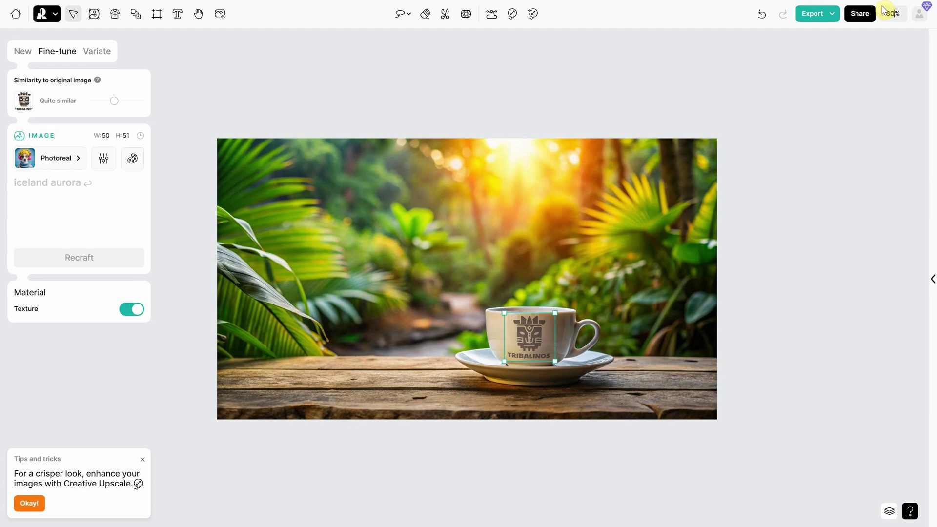
pyautogui.hotkey('shift', '1')
pyautogui.click(576, 364)
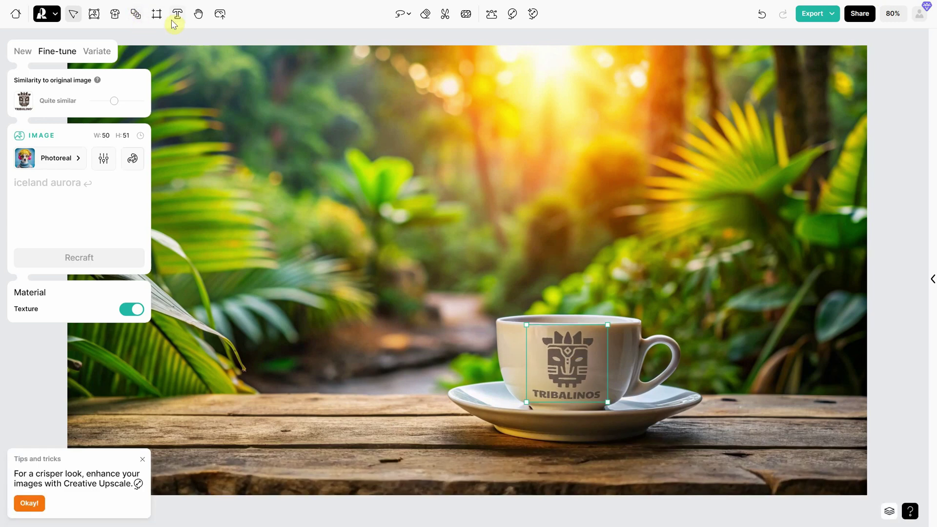
pyautogui.click(198, 15)
pyautogui.moveTo(371, 192); pyautogui.dragTo(436, 209)
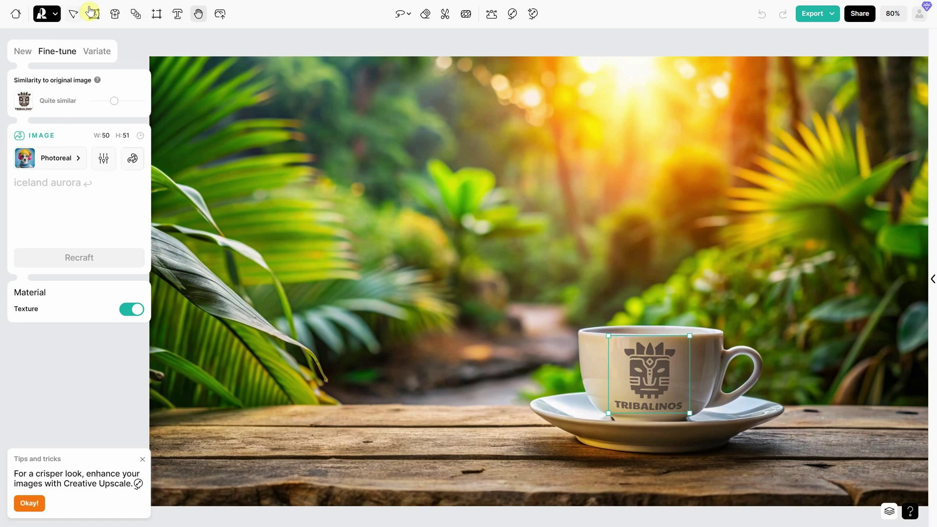
pyautogui.press('v')
pyautogui.click(661, 379)
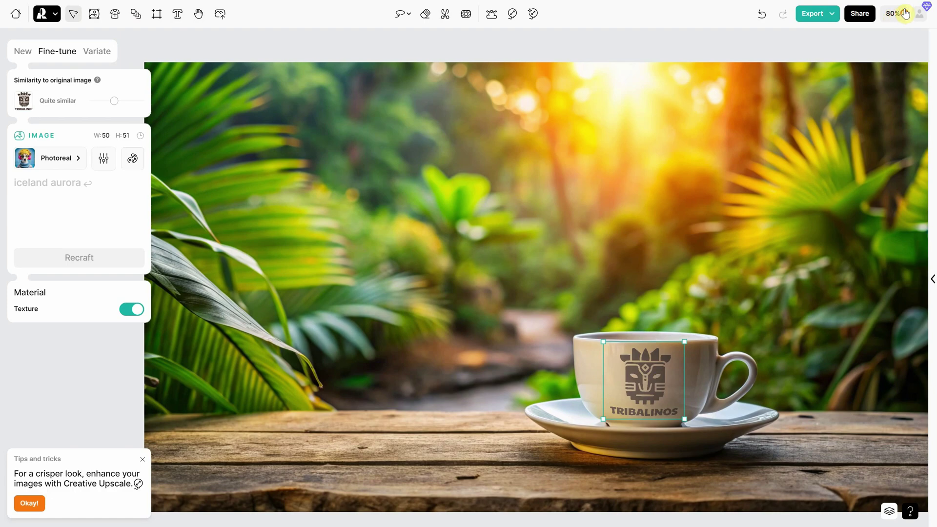
pyautogui.hotkey('ctrl', '-')
# Try exporting the selected cup logo as a JPG.
pyautogui.click(880, 324)
pyautogui.click(587, 349)
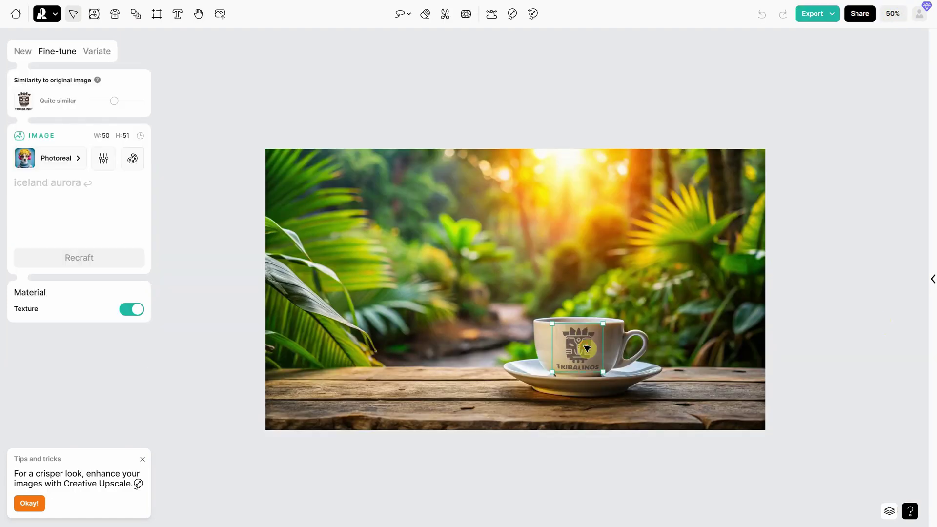
pyautogui.click(829, 15)
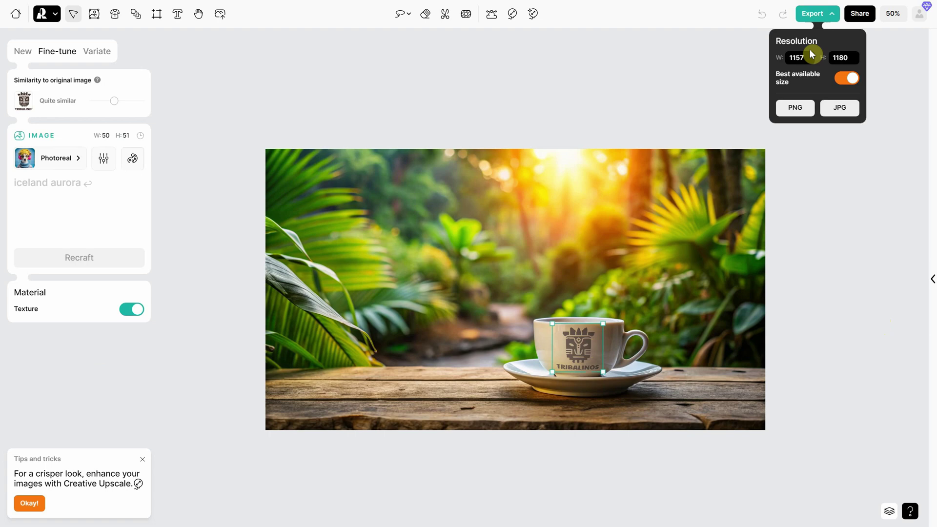
pyautogui.click(839, 108)
# Export the whole cup mockup as a 1820 × 1024 JPG and save it.
pyautogui.click(627, 234)
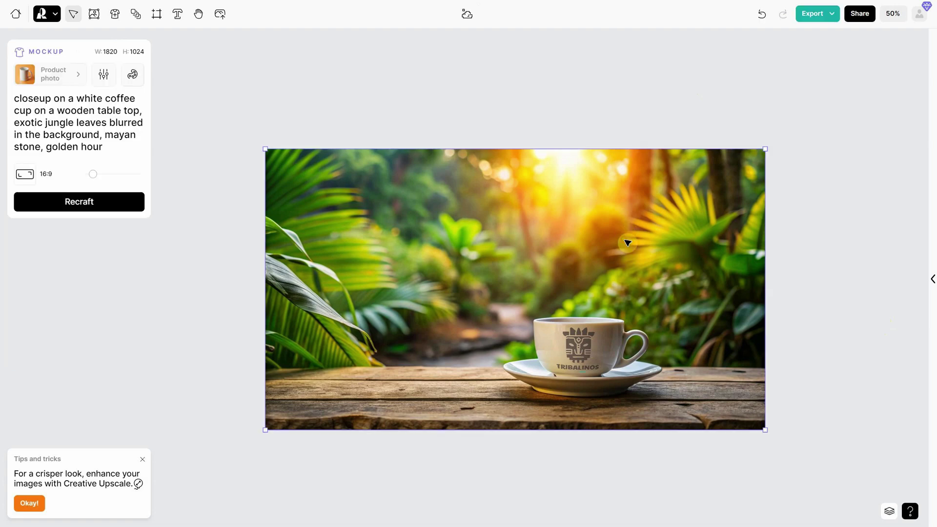
pyautogui.click(815, 16)
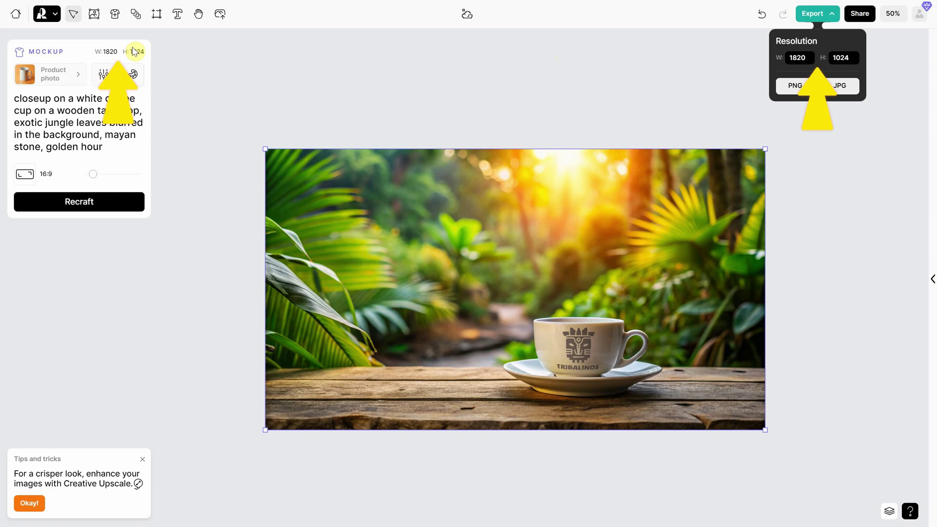
pyautogui.click(802, 90)
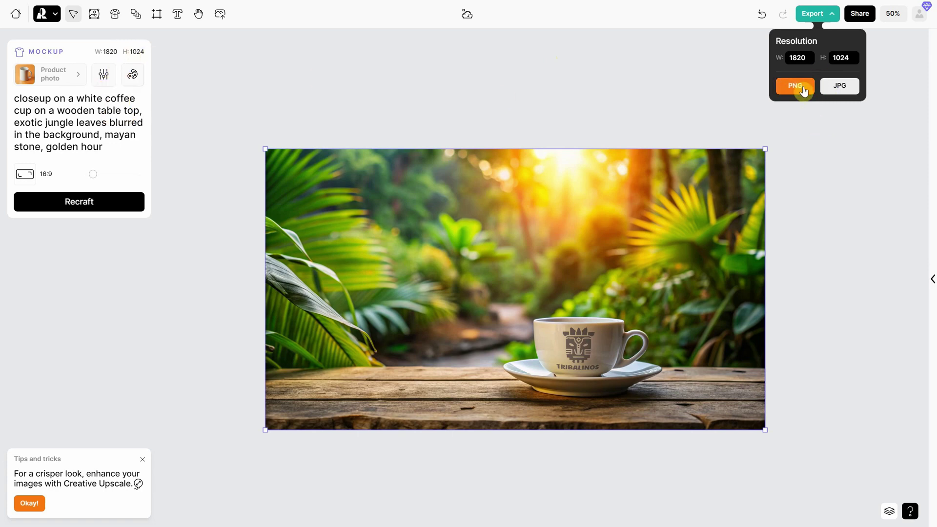
pyautogui.click(836, 95)
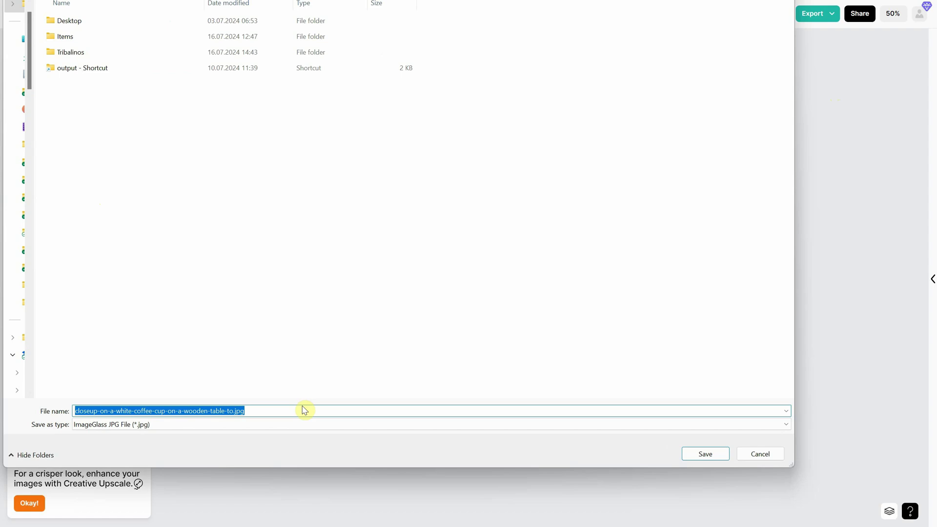
pyautogui.click(711, 455)
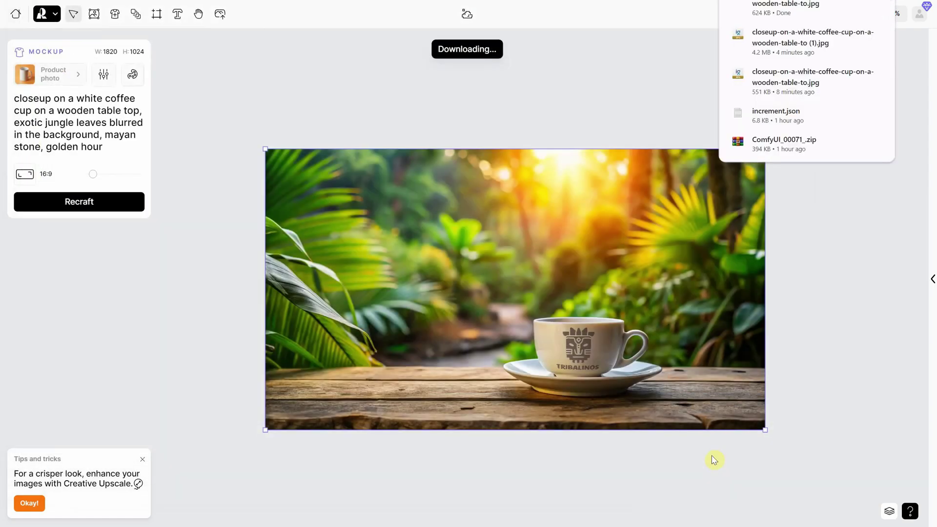
pyautogui.click(859, 275)
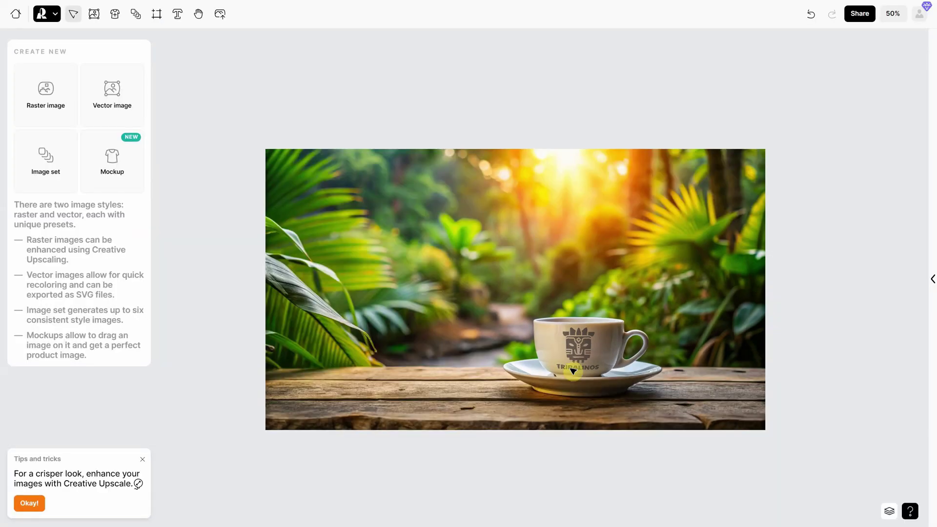
# Delete the cup logo, then rasterize the 1820 × 1024 cup mockup into a flat image.
pyautogui.click(584, 346)
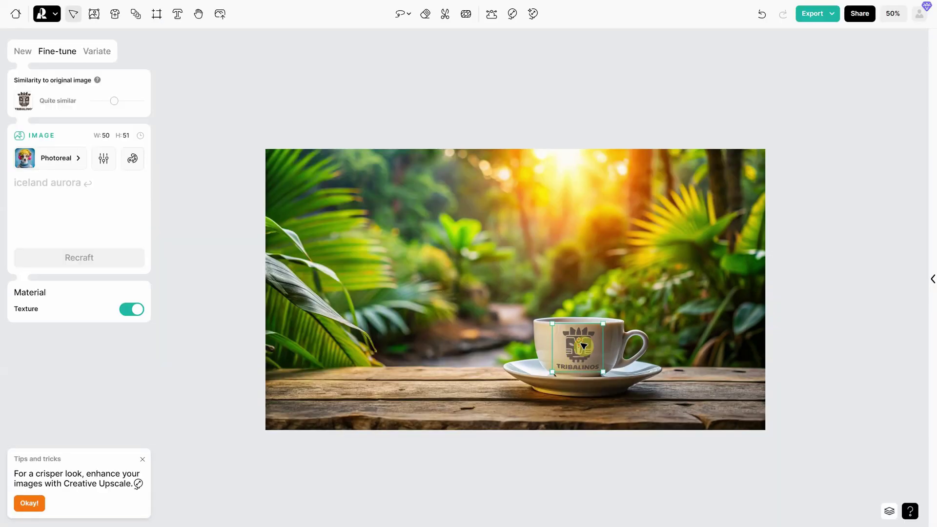
pyautogui.press('Delete')
pyautogui.click(527, 256)
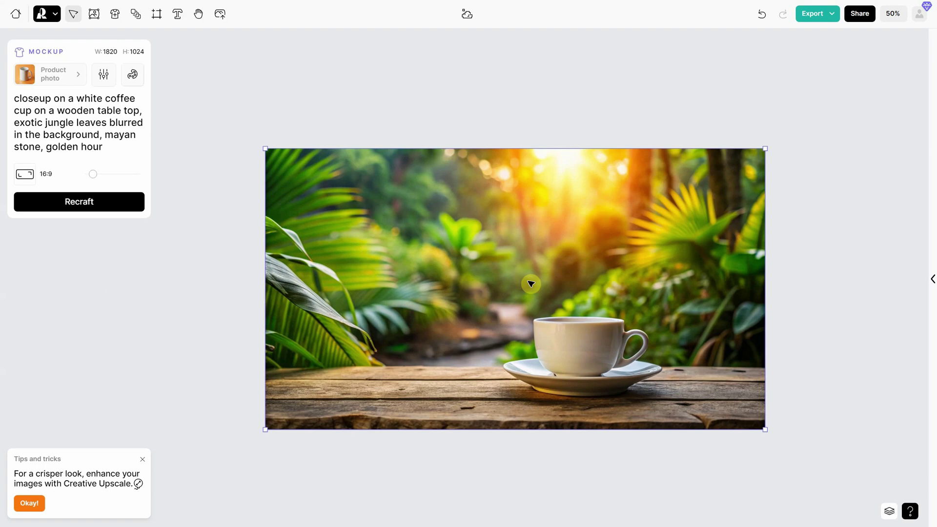
pyautogui.moveTo(531, 284); pyautogui.dragTo(500, 264)
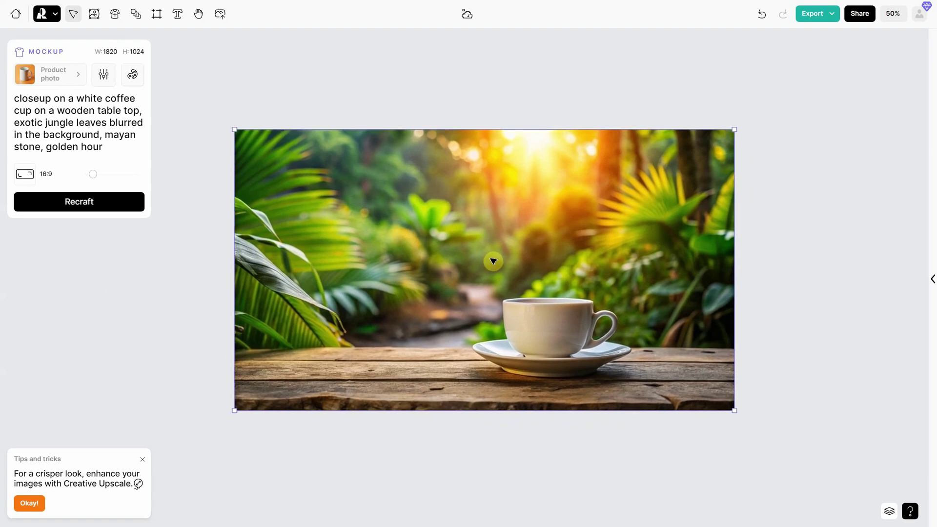
pyautogui.click(463, 18)
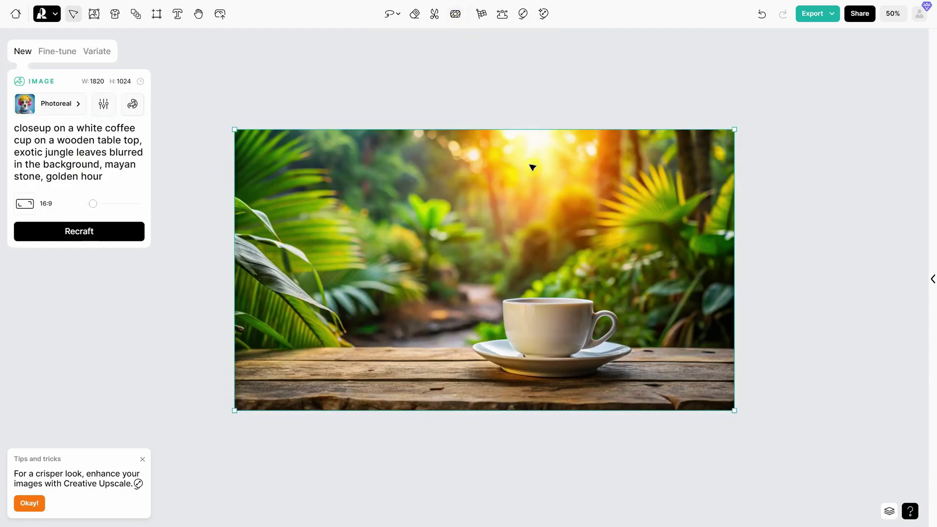
pyautogui.click(539, 203)
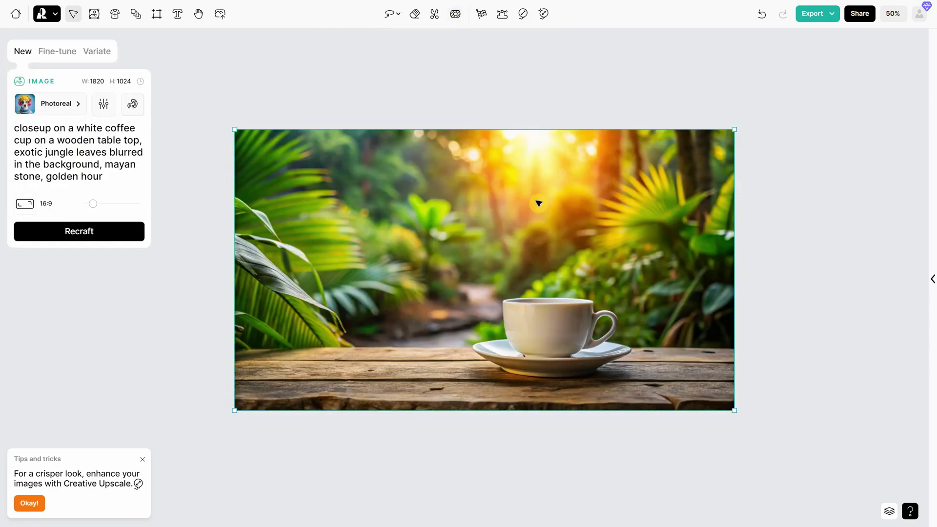
# Upscale the cup photo with refined detail to 5460 × 3072.
pyautogui.click(545, 16)
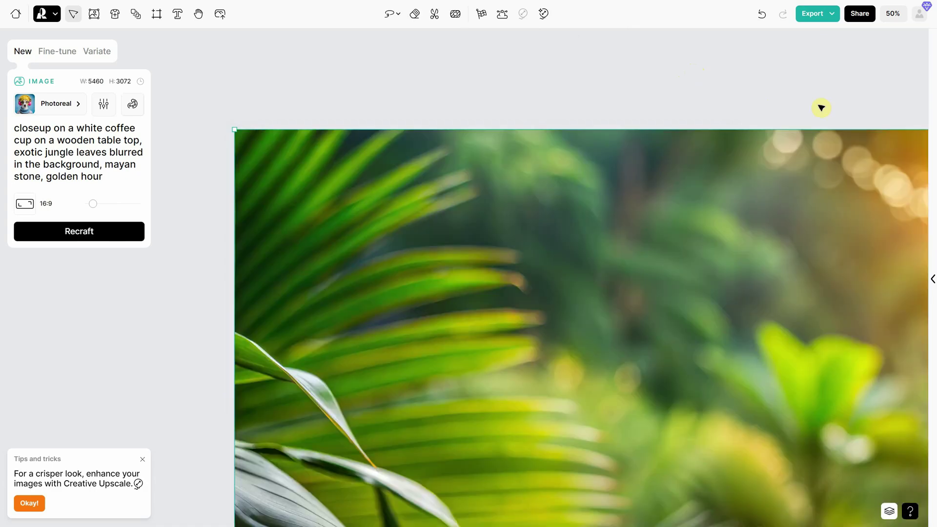
pyautogui.scroll(-10, 672, 218)
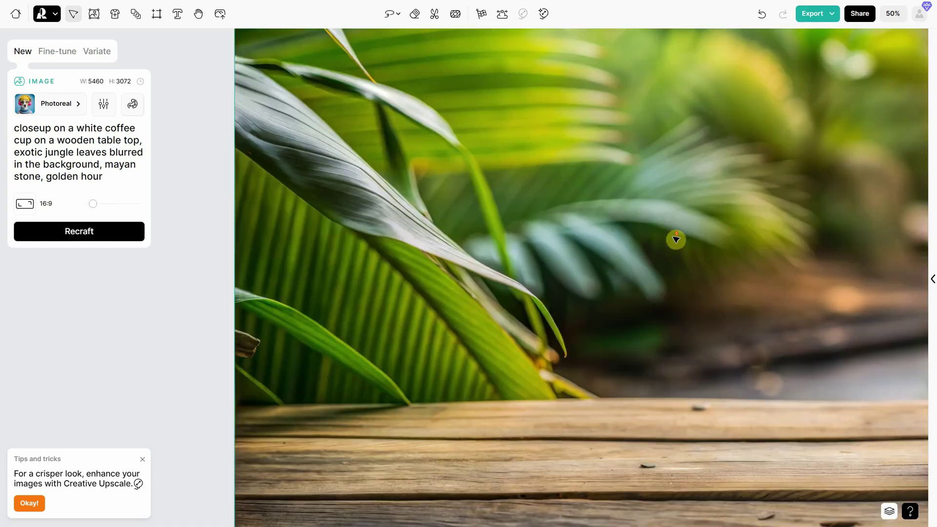
pyautogui.scroll(2, 674, 237)
pyautogui.scroll(-2, 674, 237)
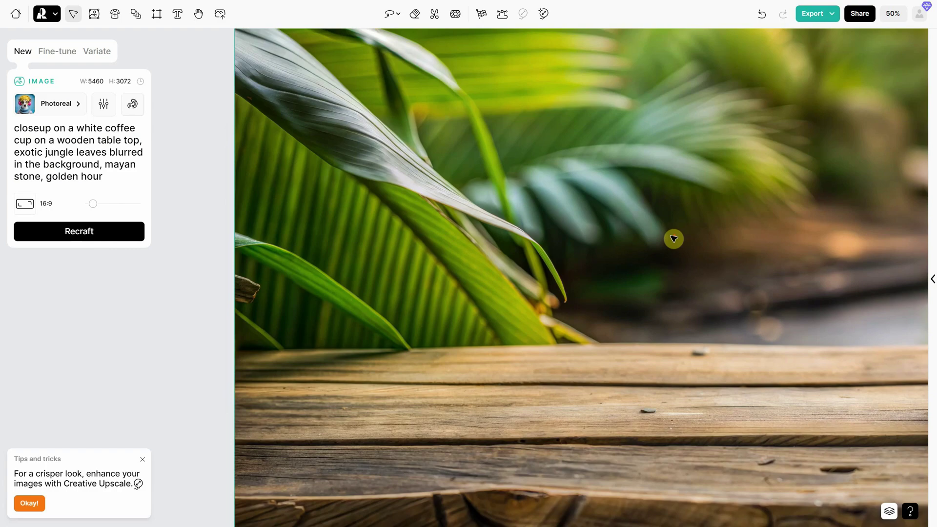
# Pan across the upscaled cup photo, then set the zoom to 25% to see it whole.
pyautogui.press('h')
pyautogui.moveTo(718, 242); pyautogui.dragTo(429, 209)
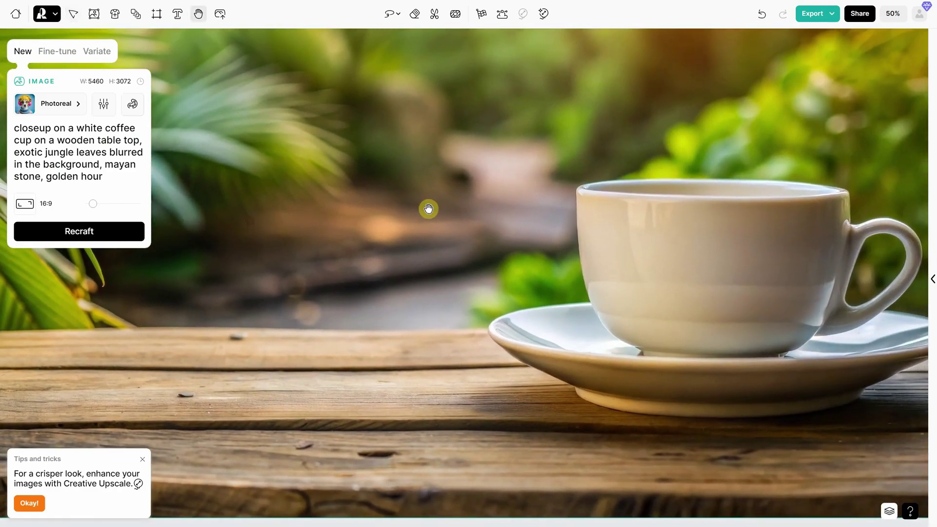
pyautogui.moveTo(746, 169); pyautogui.dragTo(540, 299)
pyautogui.press('v')
pyautogui.click(891, 14)
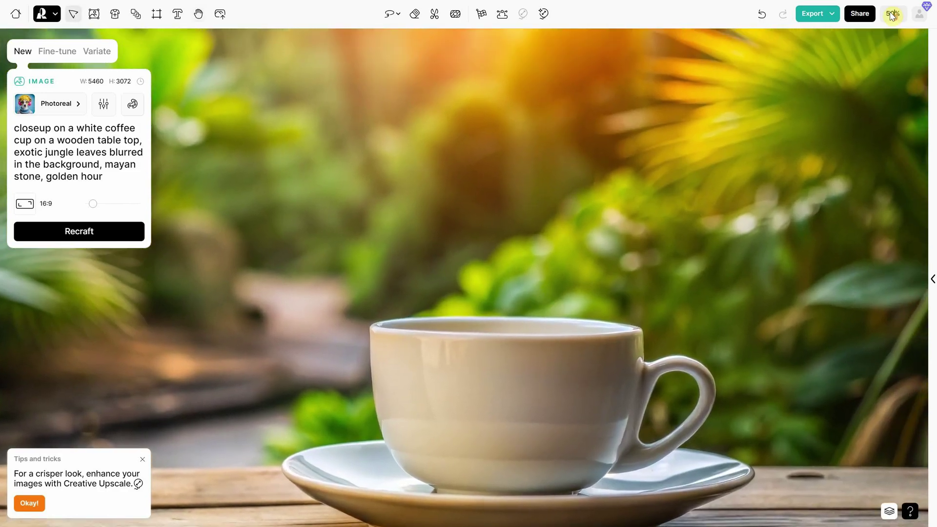
pyautogui.write('25')
pyautogui.press('Return')
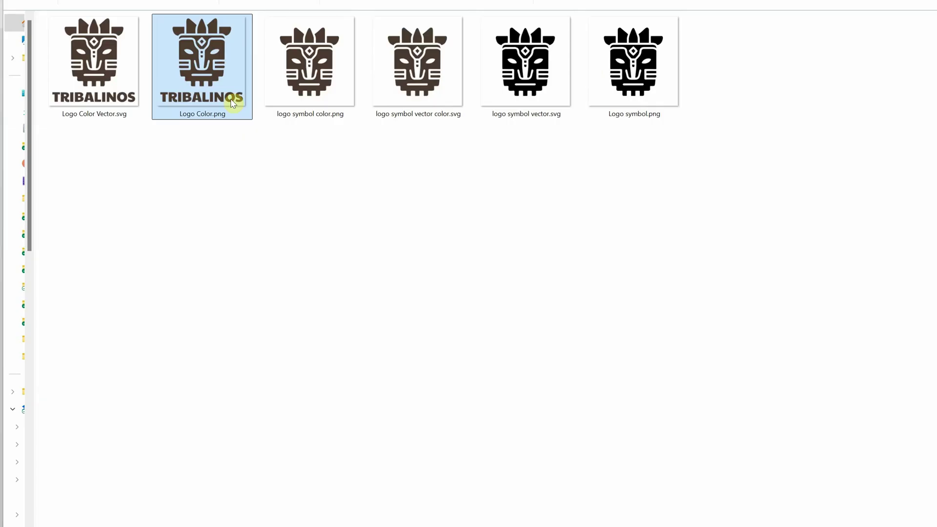
# Place Logo Color.png on the white cup and shrink it to fit the front.
pyautogui.moveTo(233, 102); pyautogui.dragTo(225, 68)
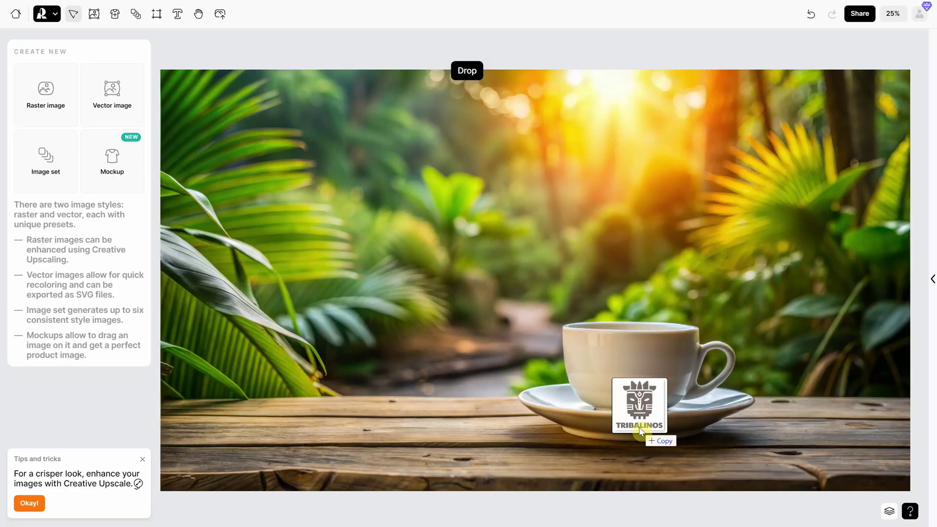
pyautogui.moveTo(639, 430); pyautogui.dragTo(648, 391)
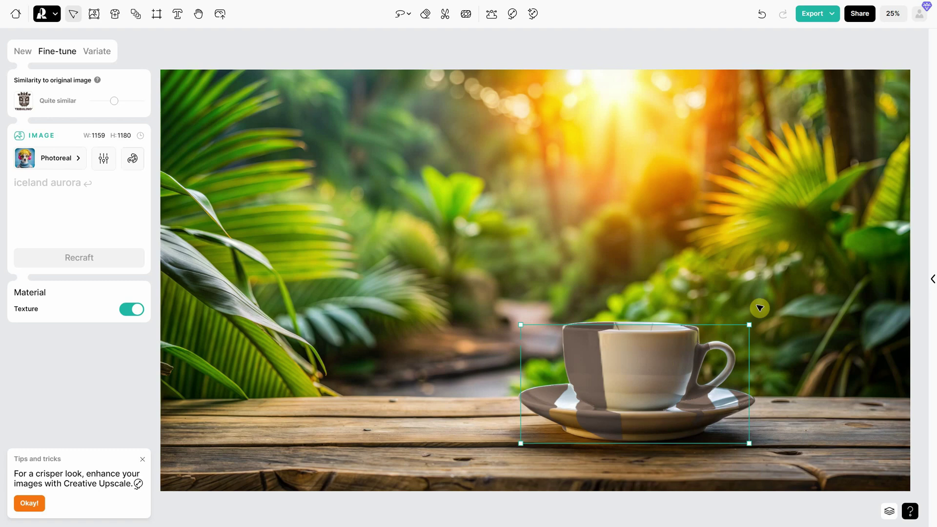
pyautogui.moveTo(591, 402); pyautogui.dragTo(631, 370)
pyautogui.scroll(-5, 633, 368)
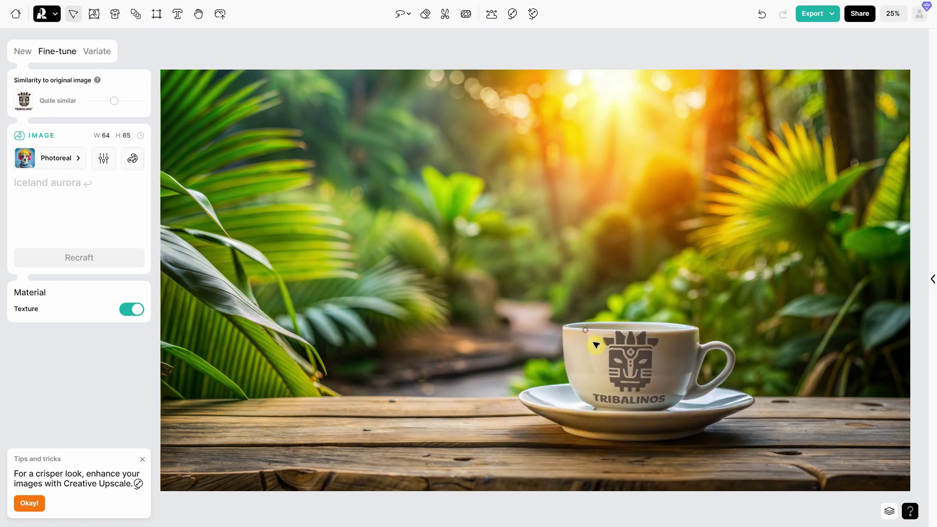
pyautogui.click(633, 366)
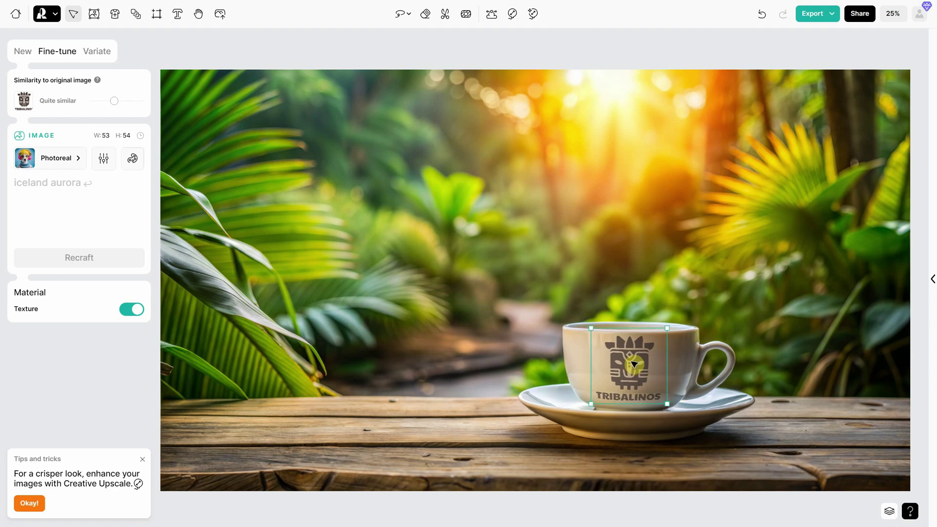
# Export the whole 5460 × 3072 cup mockup as a JPG.
pyautogui.click(650, 127)
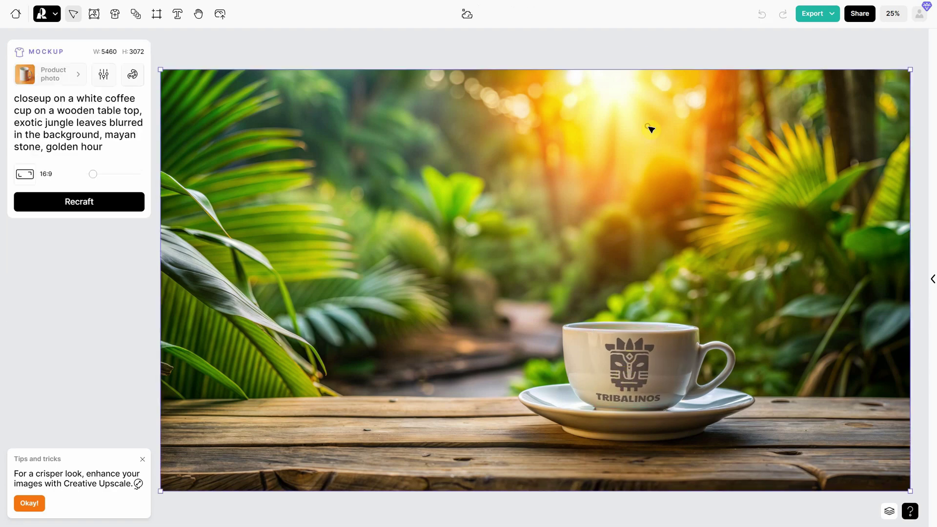
pyautogui.click(814, 17)
pyautogui.click(838, 87)
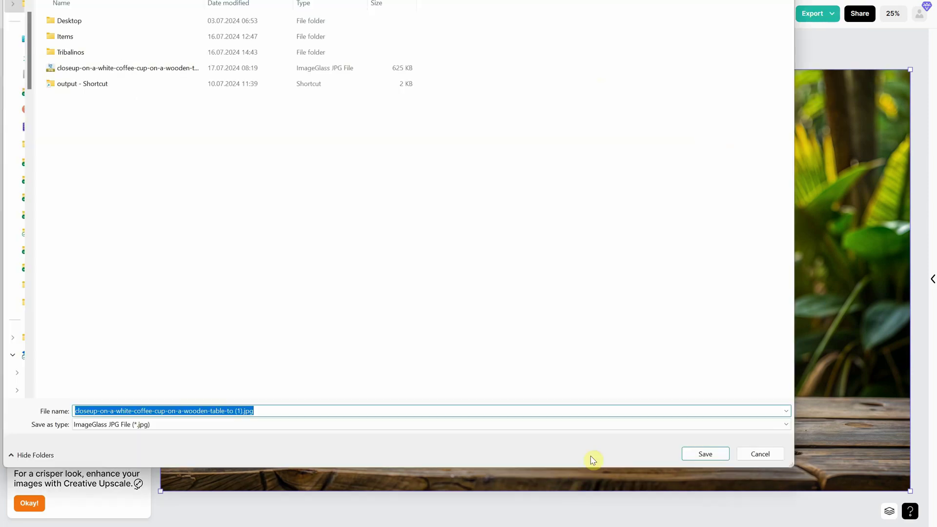
# Save the JPG, check the cup logo at 100% in ImageGlass, then fit the view.
pyautogui.click(706, 454)
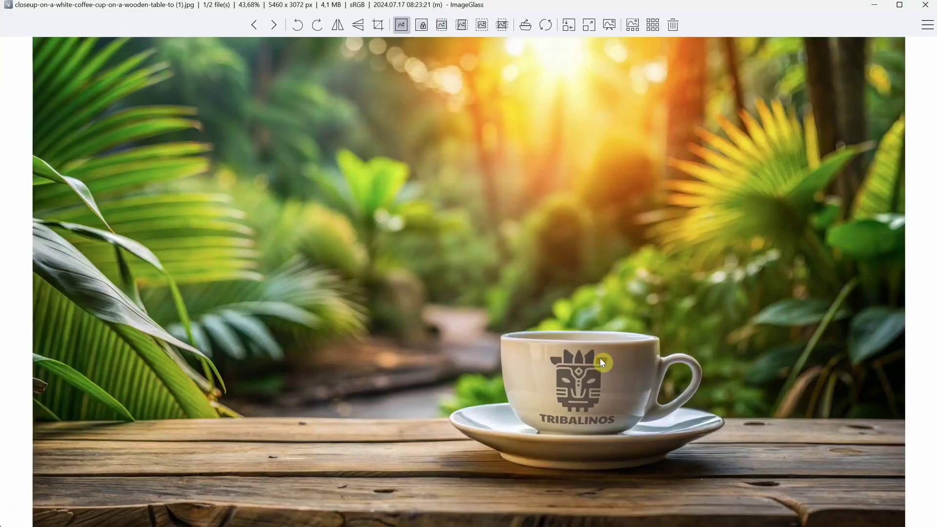
pyautogui.doubleClick(601, 362)
pyautogui.moveTo(669, 456); pyautogui.dragTo(579, 276)
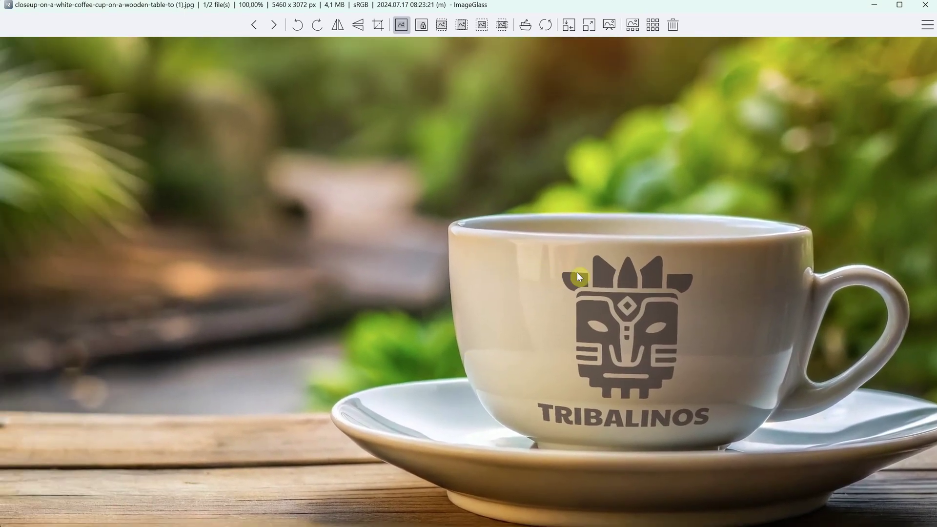
pyautogui.doubleClick(579, 277)
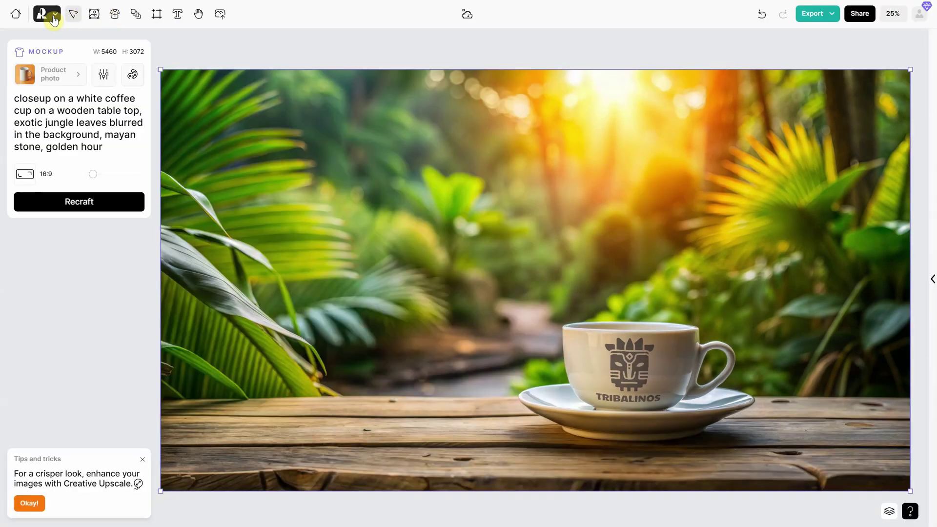
# In a new project, generate a 3:2 mockup of a blank white coffee bag on a jungle table.
pyautogui.click(53, 14)
pyautogui.click(78, 111)
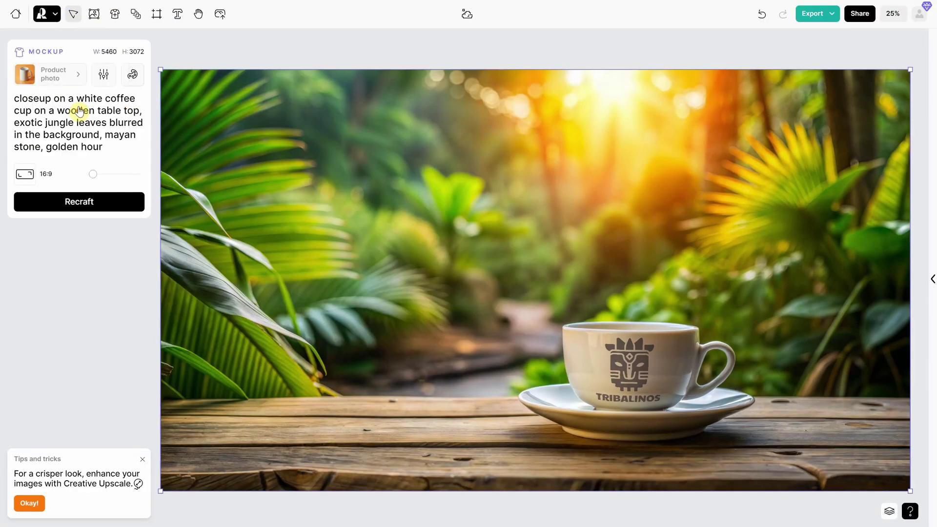
pyautogui.click(114, 165)
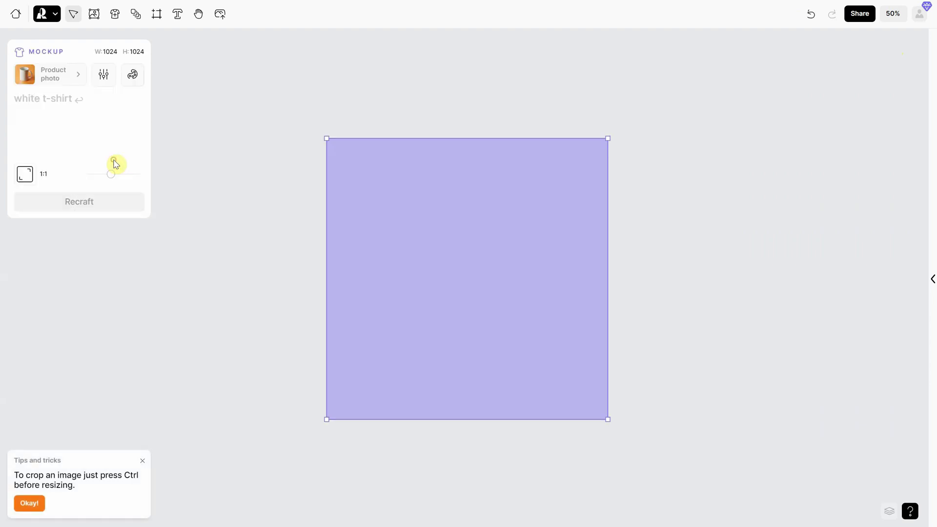
pyautogui.moveTo(112, 174); pyautogui.dragTo(100, 176)
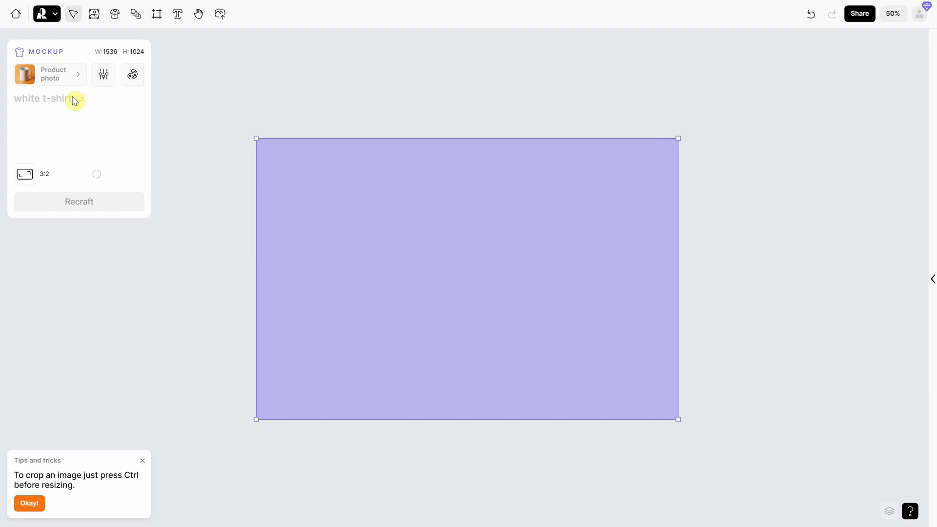
pyautogui.click(77, 111)
pyautogui.write('closeup on a white blank paper coffee bag on a wooden table top, exotic jungle leaves blurred in the background, golden hour')
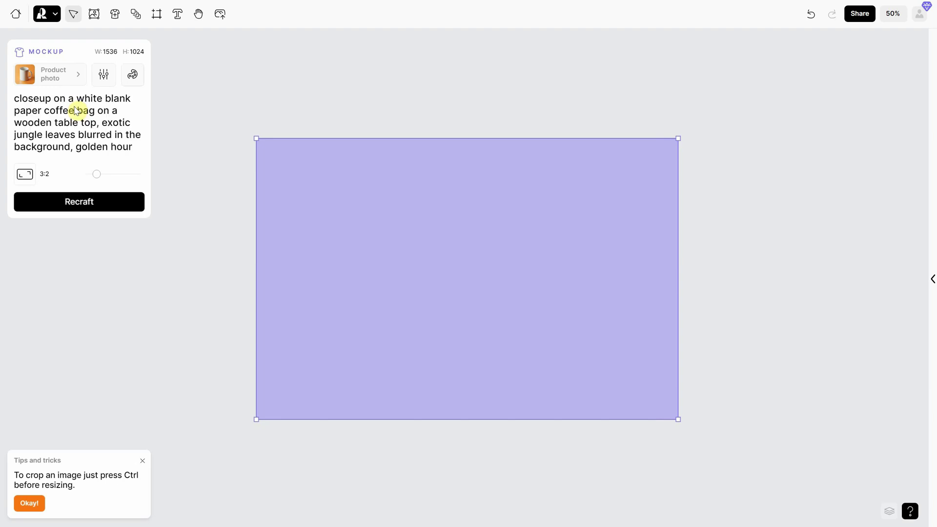
pyautogui.click(90, 206)
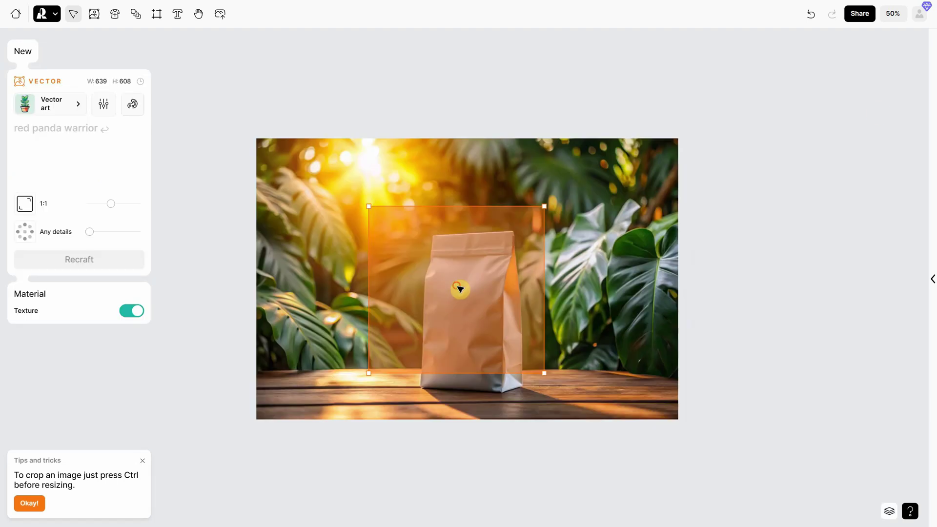
pyautogui.click(460, 290)
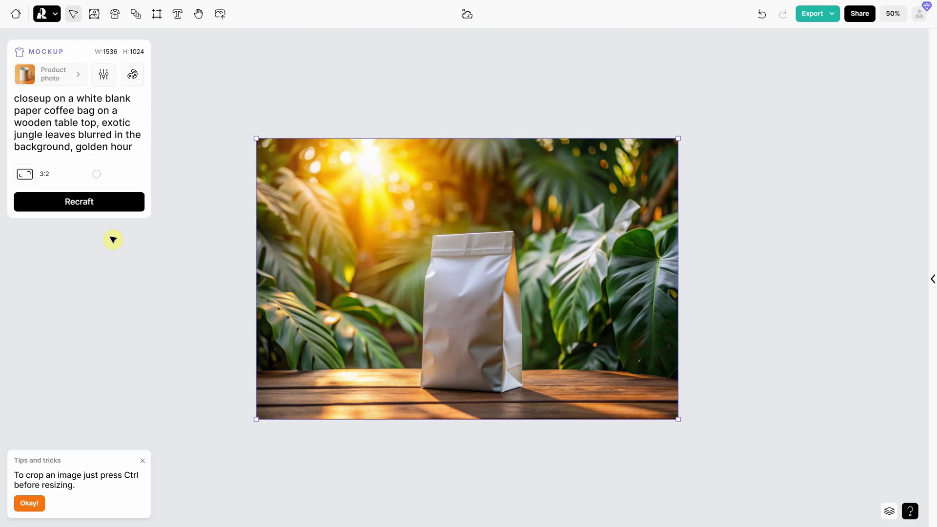
# Regenerate the coffee-bag mockup with an island, sea and palm tree backdrop, cropped to 14:10.
pyautogui.click(87, 205)
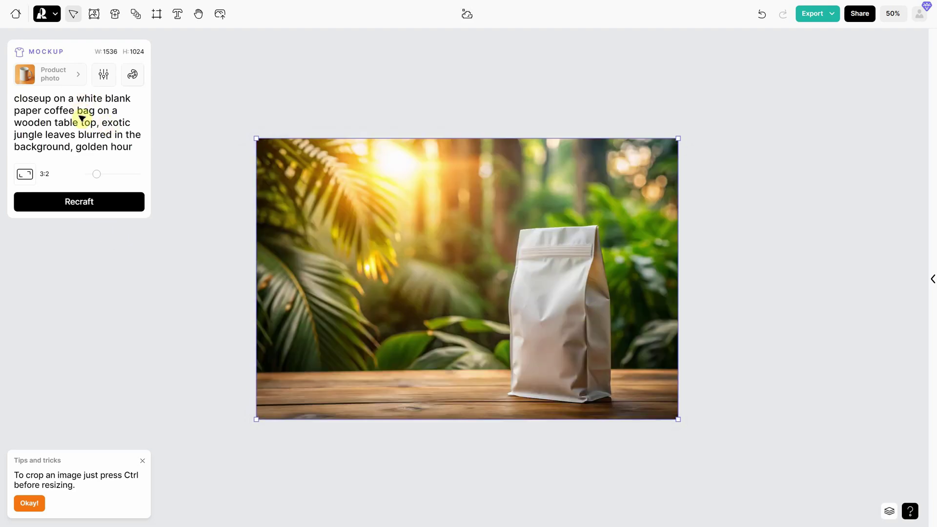
pyautogui.moveTo(13, 132); pyautogui.dragTo(75, 134)
pyautogui.write('island, ')
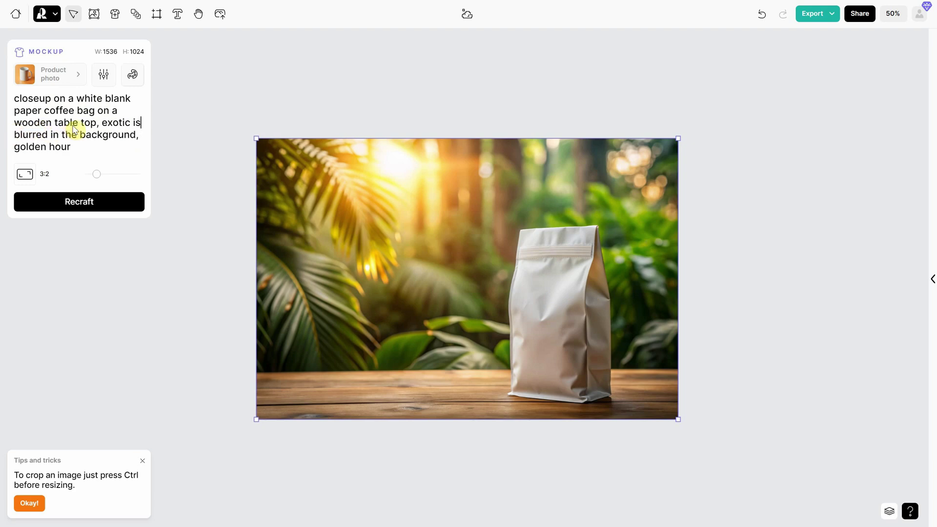
pyautogui.write('sea, palm tree')
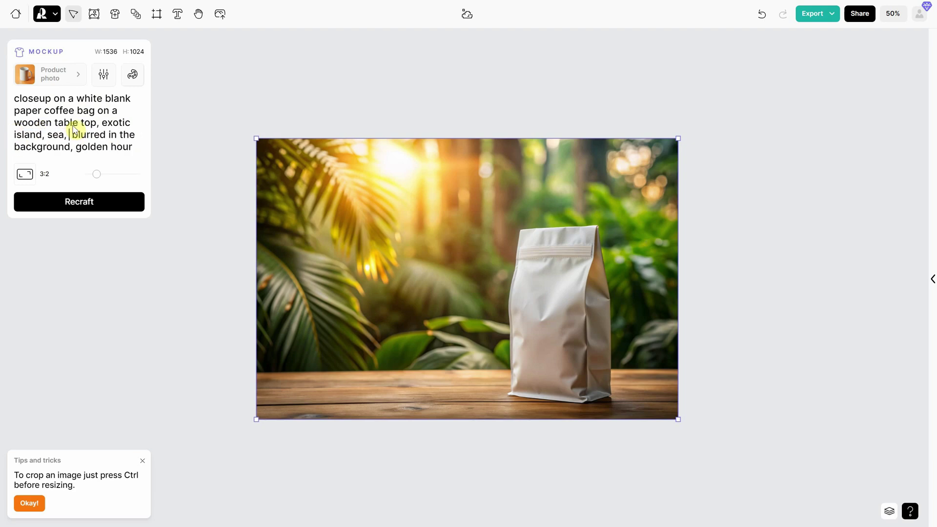
pyautogui.click(87, 215)
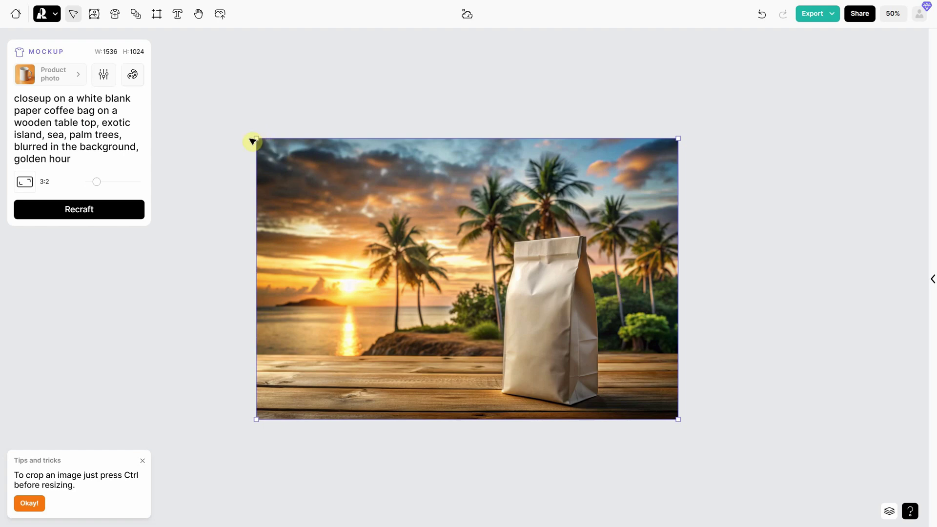
pyautogui.moveTo(255, 138); pyautogui.dragTo(378, 205)
pyautogui.moveTo(676, 417); pyautogui.dragTo(585, 345)
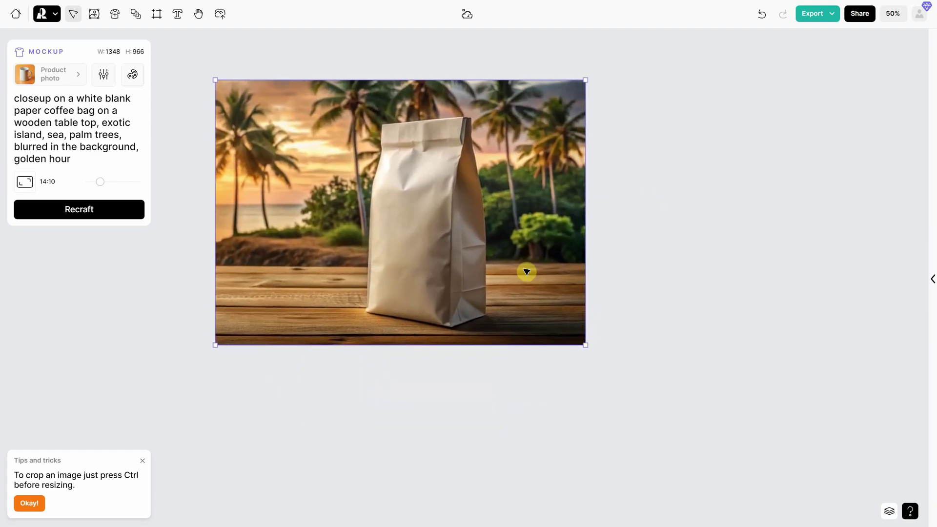
# Rasterize the coffee-bag mockup and generate 16:9 variations, including a sunset palm-beach version.
pyautogui.click(467, 15)
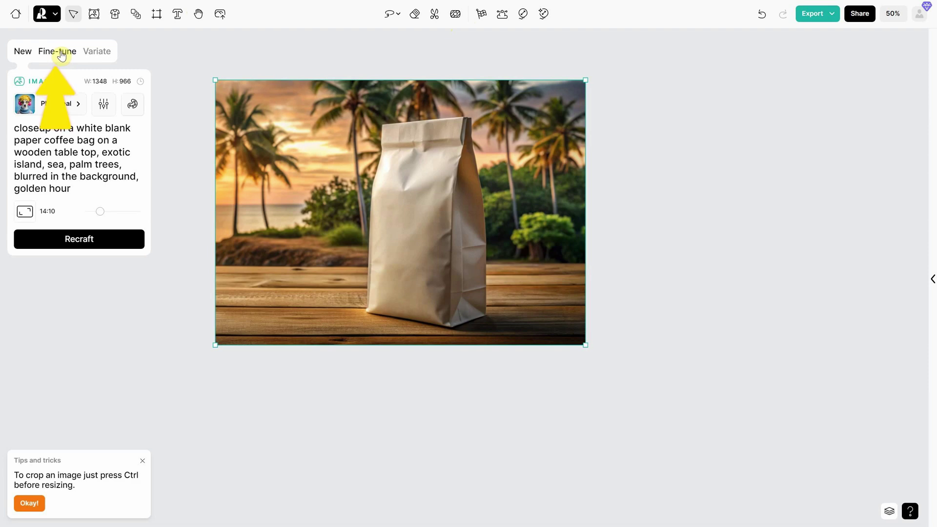
pyautogui.click(97, 54)
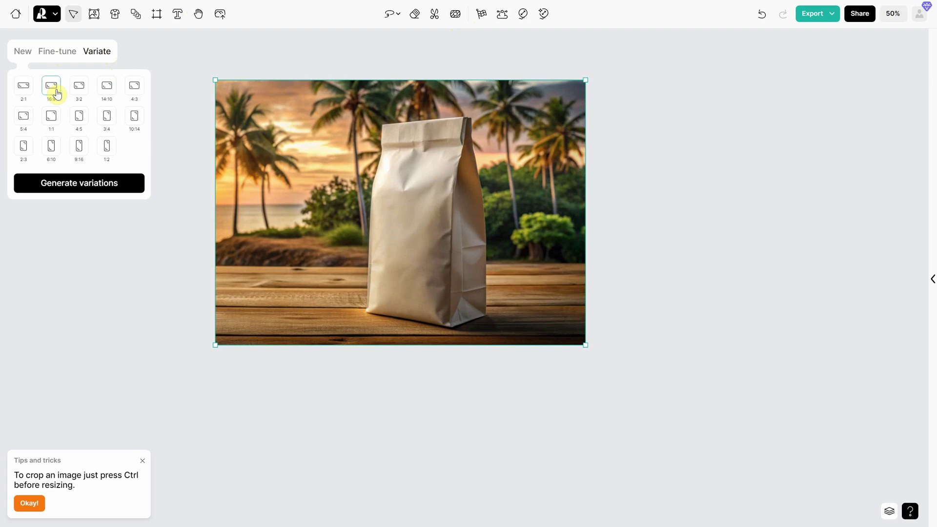
pyautogui.click(77, 187)
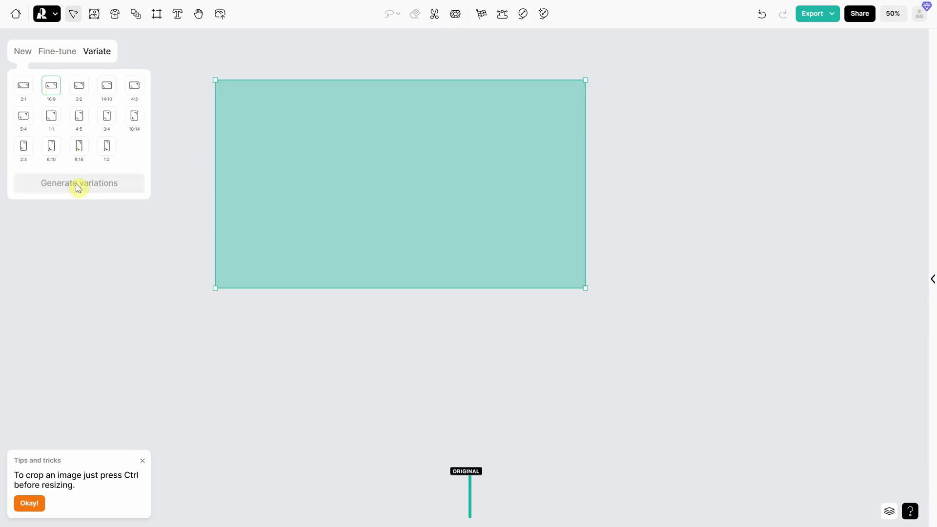
pyautogui.click(424, 496)
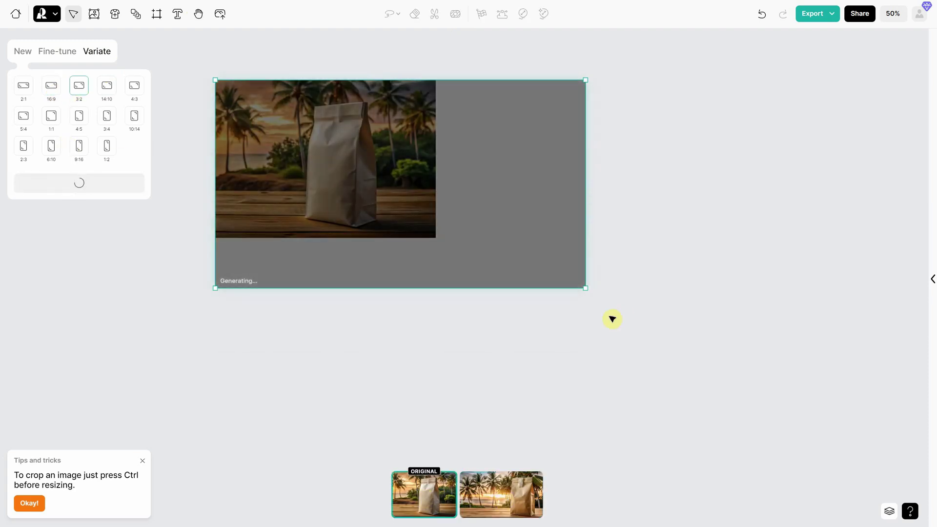
# Fine-tune the coffee-bag photo at several similarity levels, generating modified versions.
pyautogui.click(47, 55)
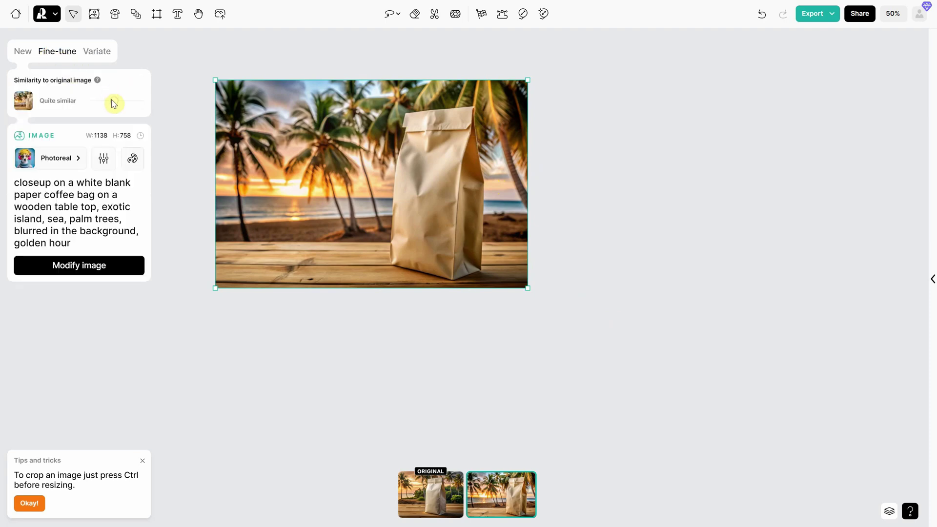
pyautogui.moveTo(114, 103); pyautogui.dragTo(121, 107)
pyautogui.click(83, 267)
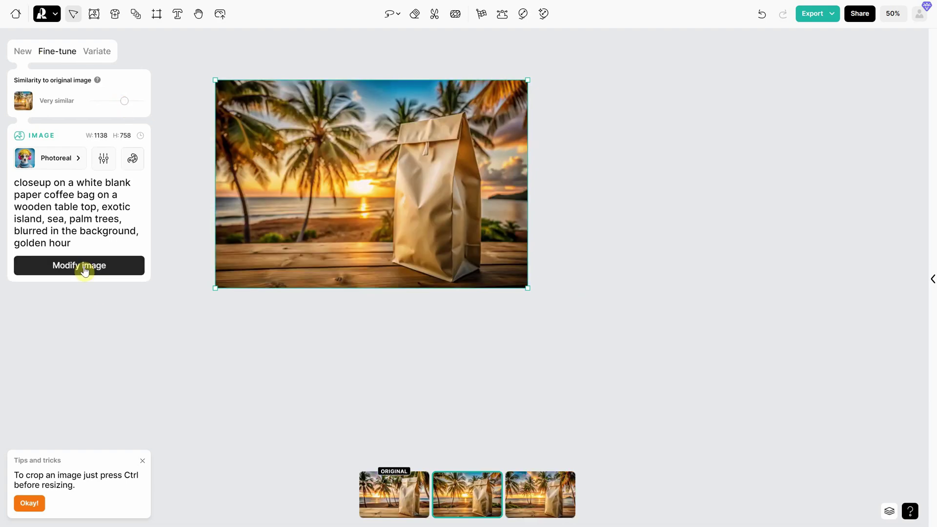
pyautogui.moveTo(124, 101); pyautogui.dragTo(110, 102)
pyautogui.click(76, 265)
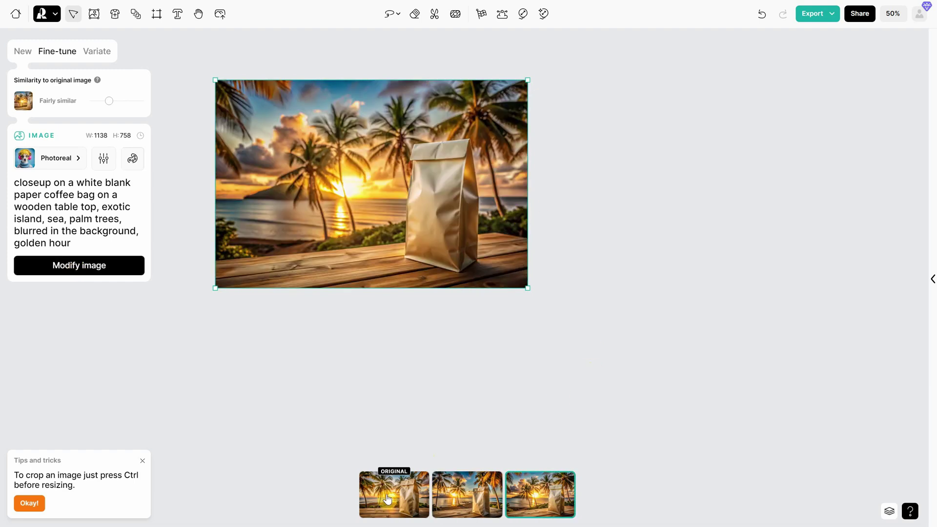
pyautogui.click(388, 498)
pyautogui.click(133, 102)
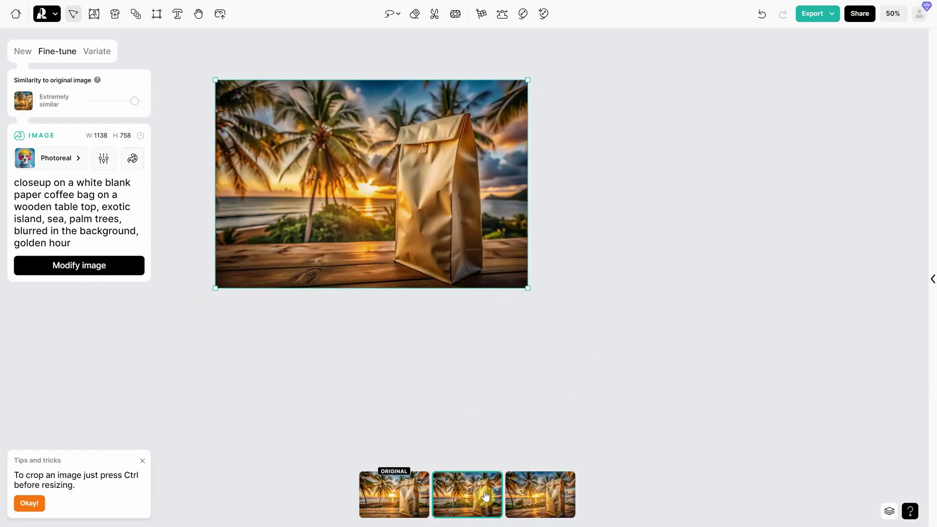
pyautogui.moveTo(135, 102); pyautogui.dragTo(111, 105)
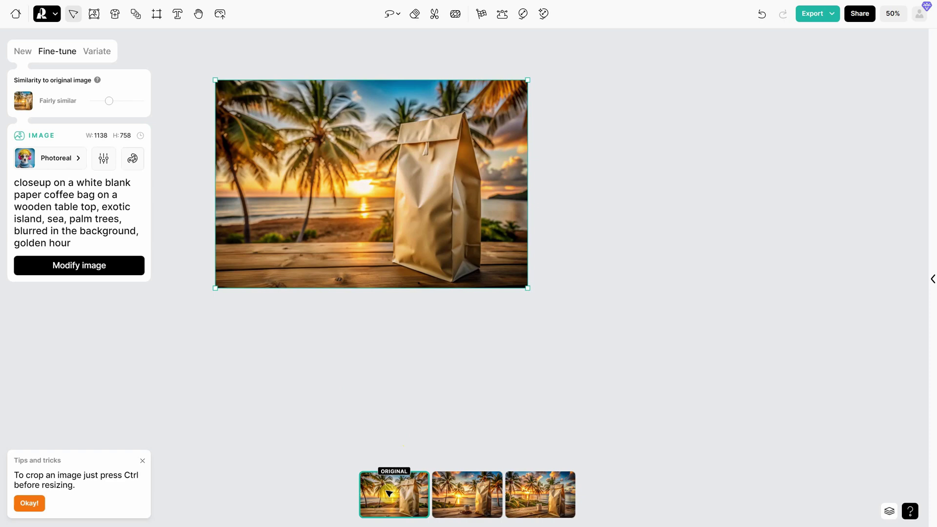
# Undo the changes back to the earlier, smaller bag version.
pyautogui.click(759, 19)
pyautogui.click(759, 20)
pyautogui.click(759, 20)
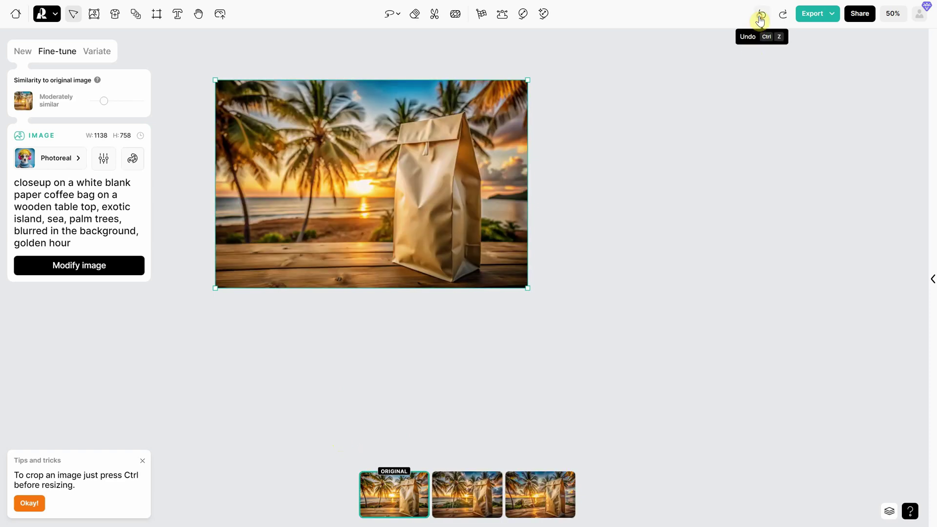
pyautogui.click(758, 20)
pyautogui.click(759, 20)
pyautogui.click(758, 20)
pyautogui.click(759, 19)
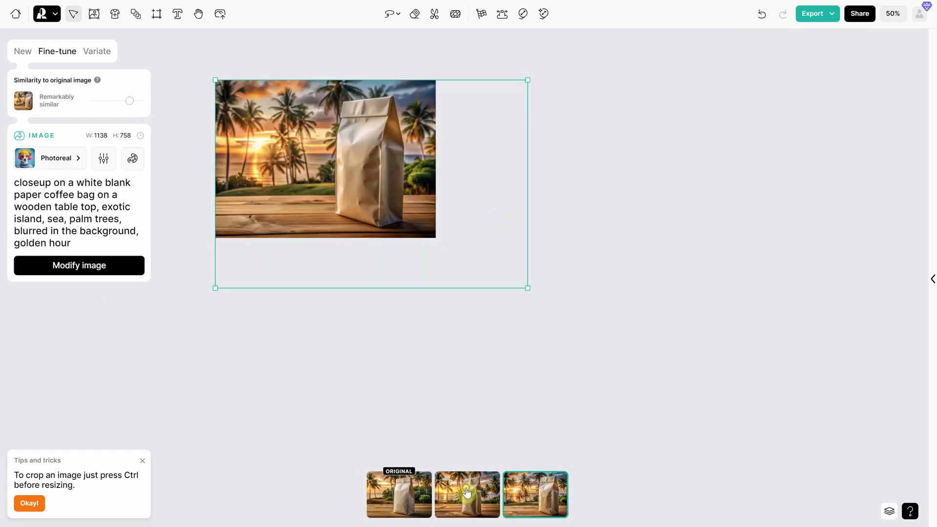
# Enlarge the frame to 1356 × 983, regenerate, and keep the original matte white bag.
pyautogui.moveTo(531, 291); pyautogui.dragTo(587, 350)
pyautogui.click(111, 263)
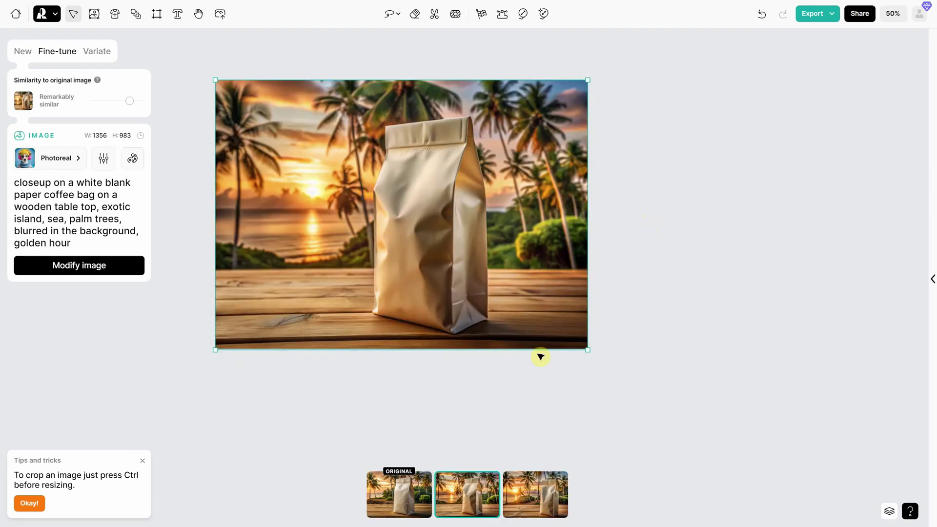
pyautogui.click(409, 496)
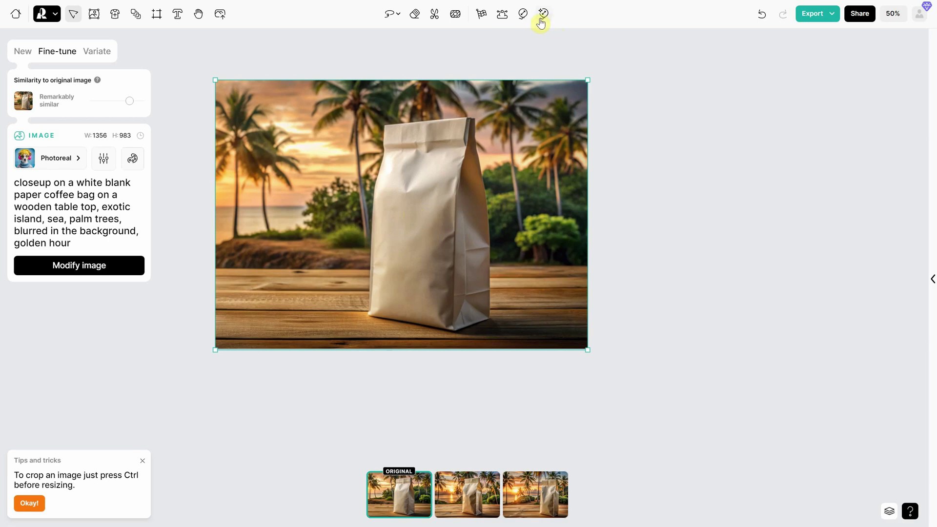
# Creative-upscale the coffee-bag photo to 4797 × 3480 and bring up the JPG export options.
pyautogui.moveTo(541, 23)
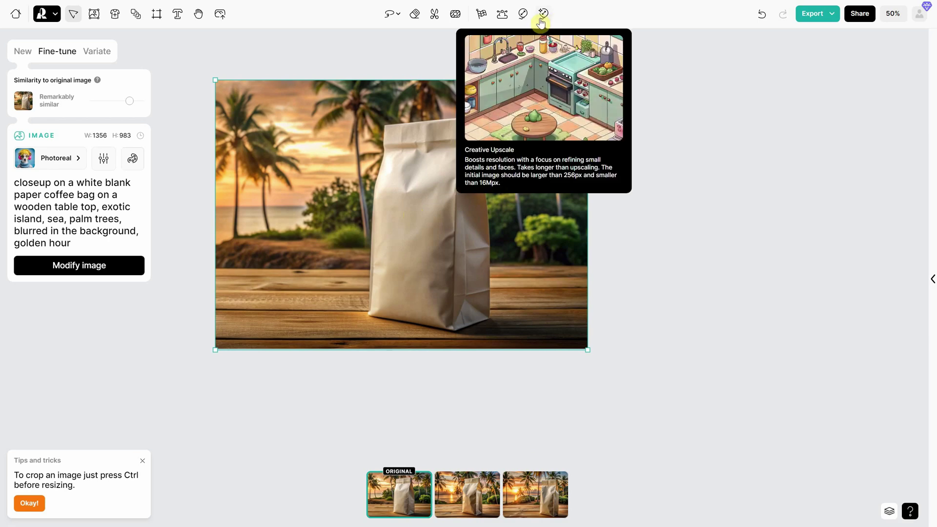
pyautogui.click(540, 19)
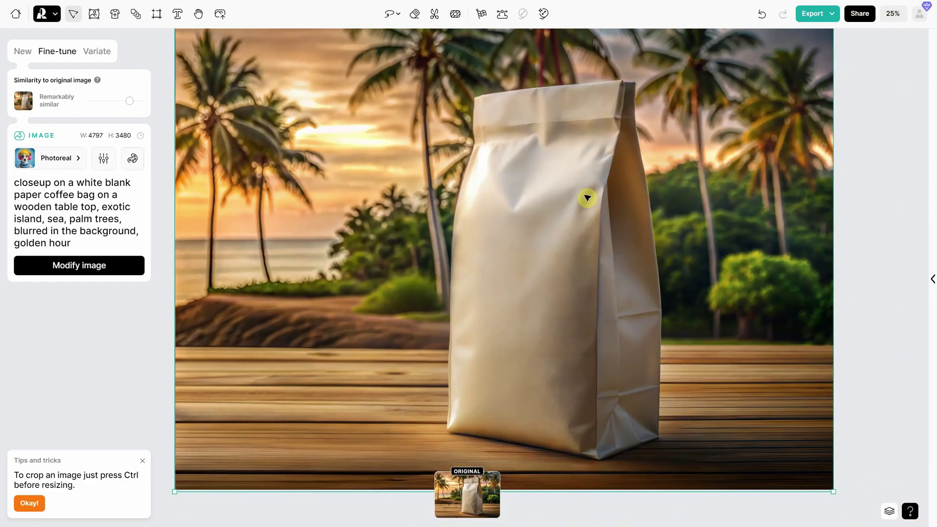
pyautogui.click(813, 13)
# Export the upscaled photo as JPG and drop the TRIBALINOS logo onto the bag.
pyautogui.click(835, 108)
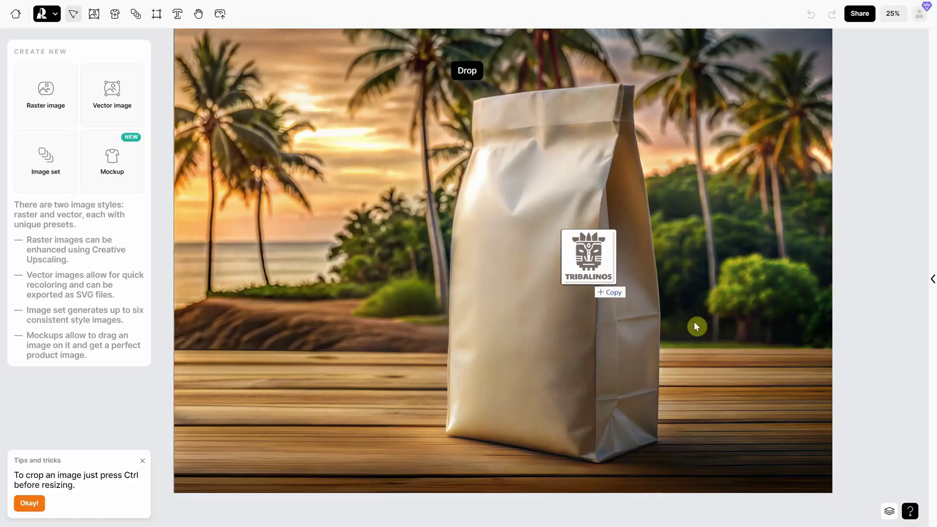
pyautogui.moveTo(591, 258); pyautogui.dragTo(560, 312)
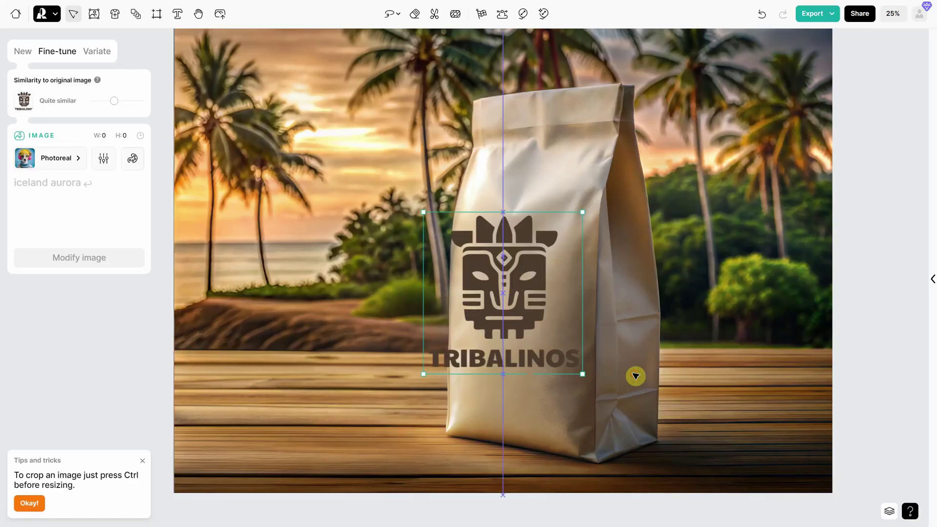
pyautogui.moveTo(504, 278); pyautogui.dragTo(913, 335)
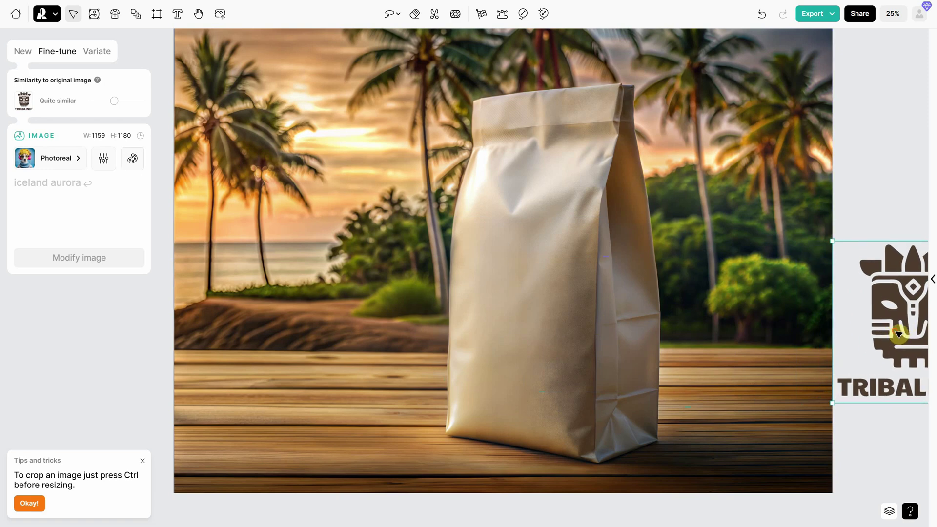
# Make the bag photo a mockup with the logo printed small on its front, 206 × 210.
pyautogui.click(531, 239)
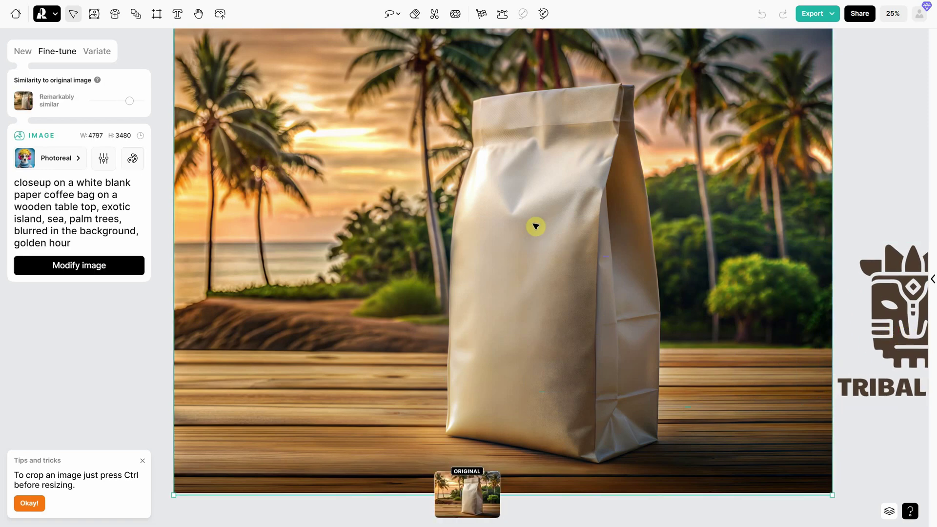
pyautogui.click(480, 15)
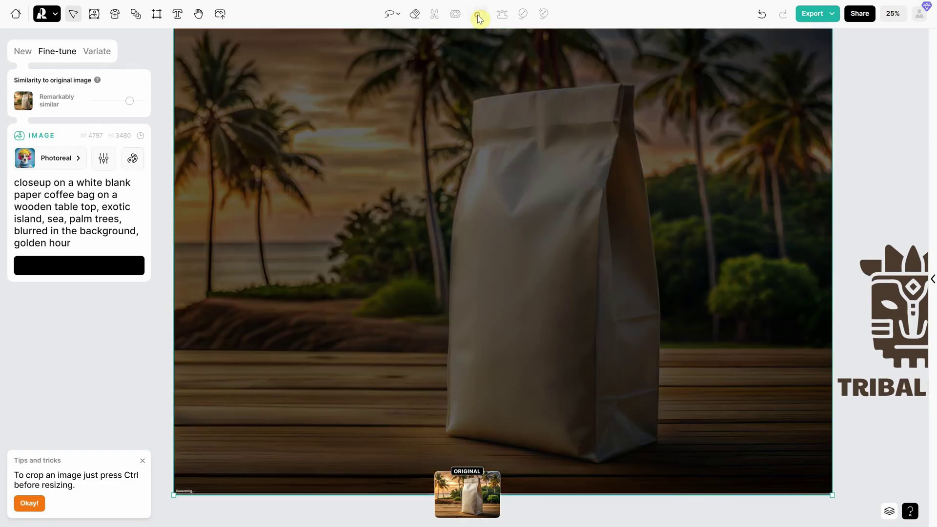
pyautogui.moveTo(884, 279); pyautogui.dragTo(483, 329)
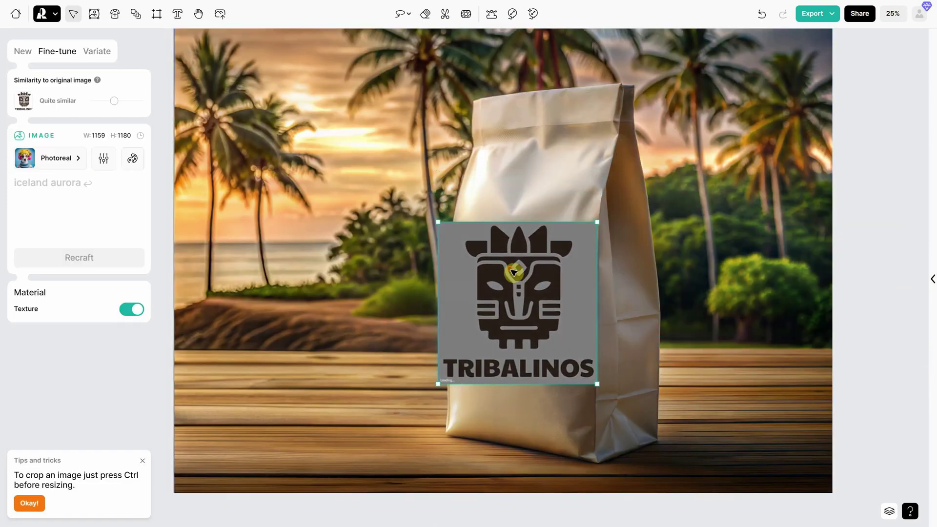
pyautogui.moveTo(664, 79); pyautogui.dragTo(527, 282)
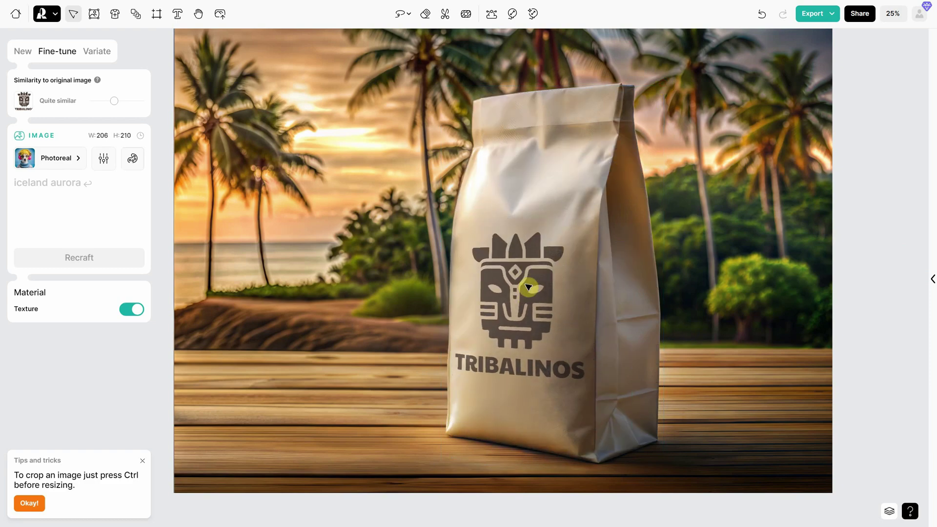
# Save the logoed bag mockup as a 4797 × 3480 JPG and inspect it at 100% in ImageGlass.
pyautogui.click(754, 221)
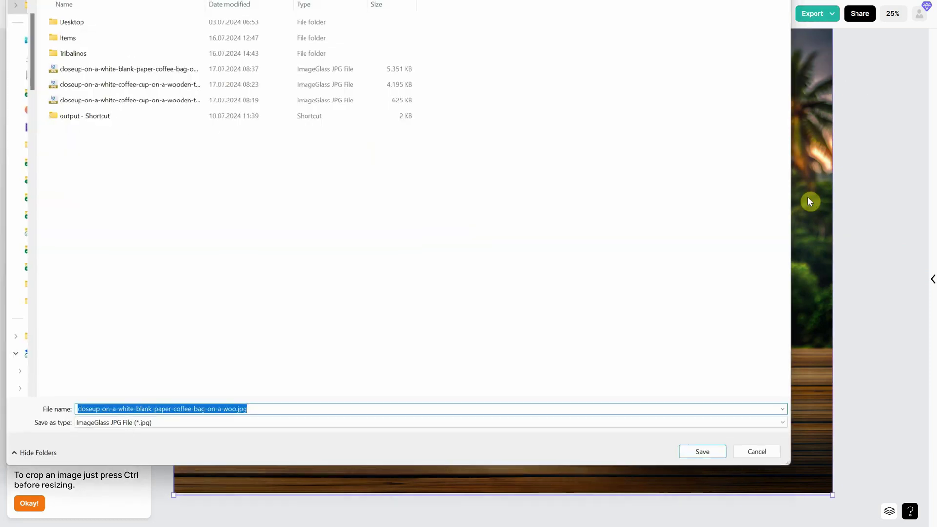
pyautogui.click(703, 452)
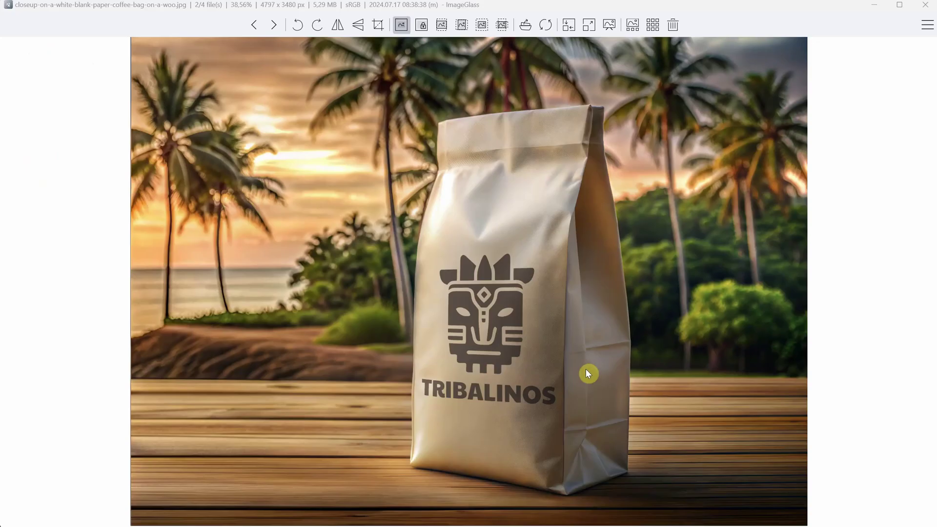
pyautogui.doubleClick(515, 370)
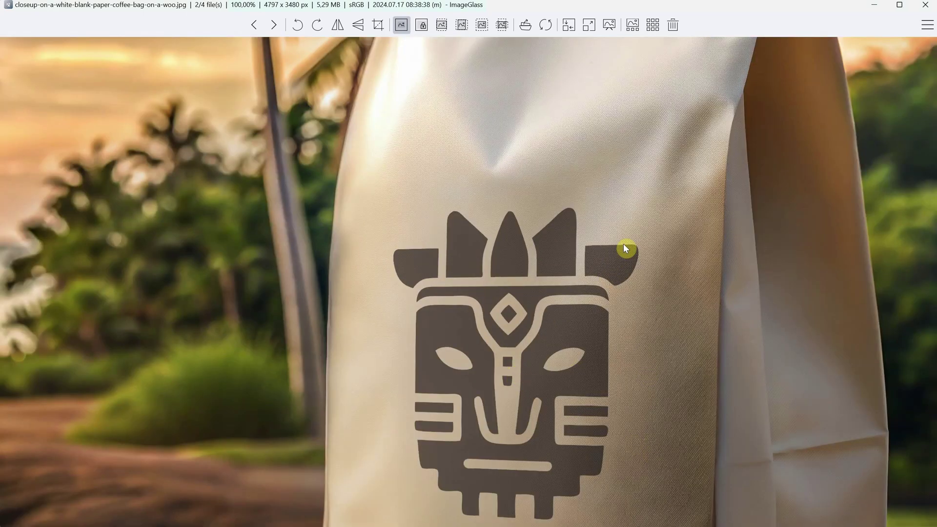
pyautogui.doubleClick(586, 357)
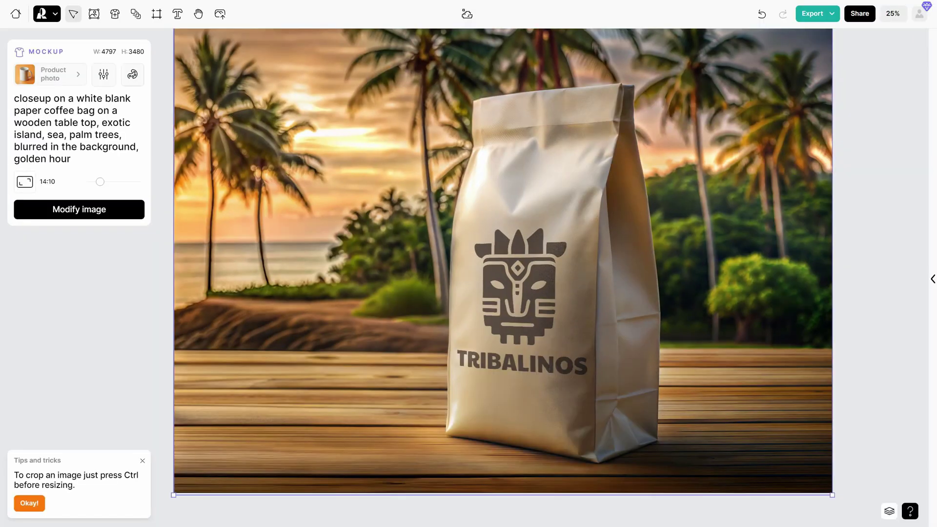
# Create a new 2:1 raster frame in Enterprise photorealism style and paste the Mayan woman coffee prompt.
pyautogui.click(49, 15)
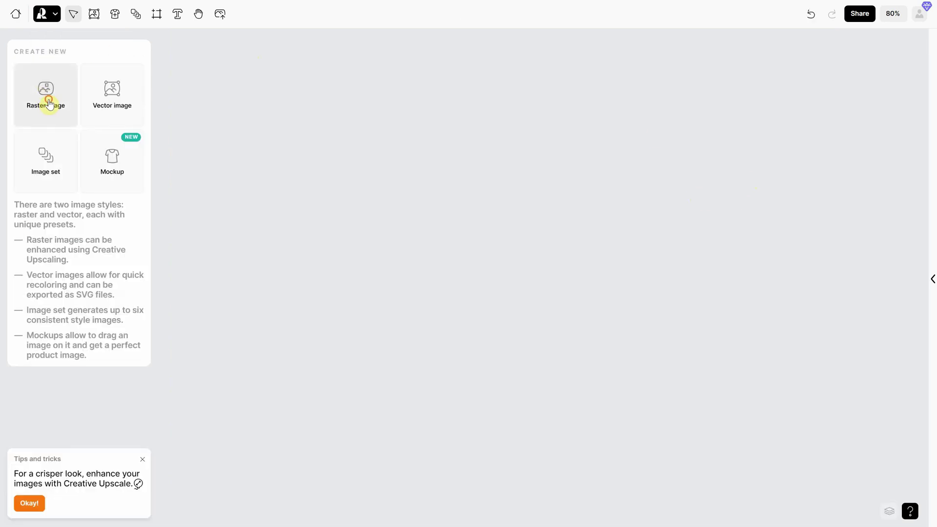
pyautogui.click(49, 103)
pyautogui.click(56, 103)
pyautogui.click(393, 187)
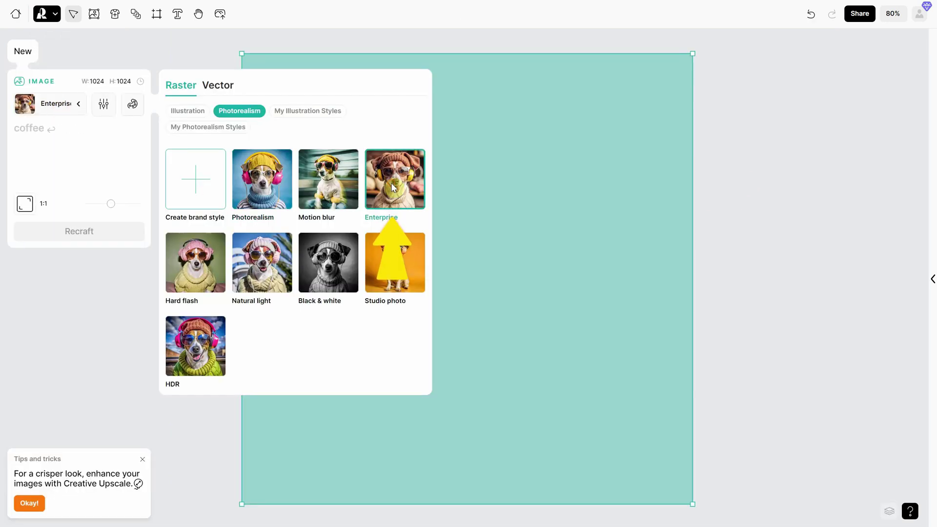
pyautogui.moveTo(113, 206); pyautogui.dragTo(93, 208)
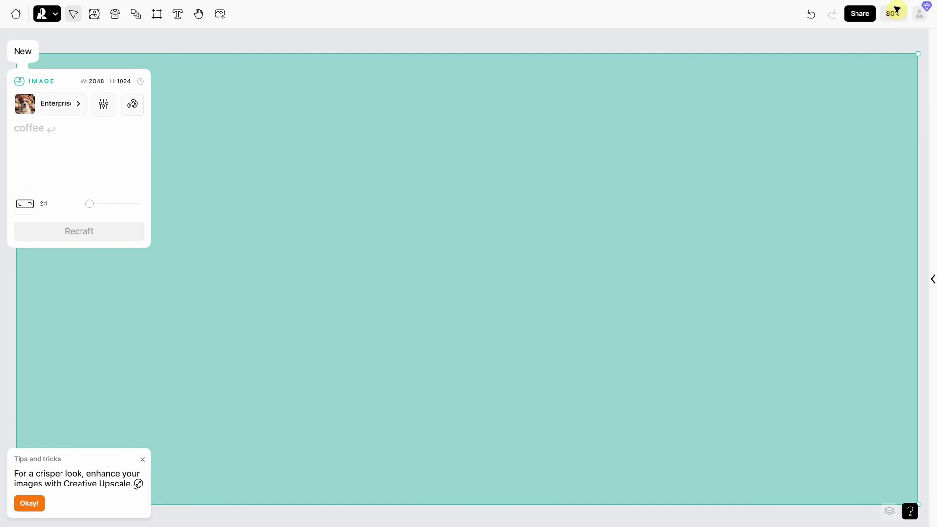
pyautogui.hotkey('ctrl', '-')
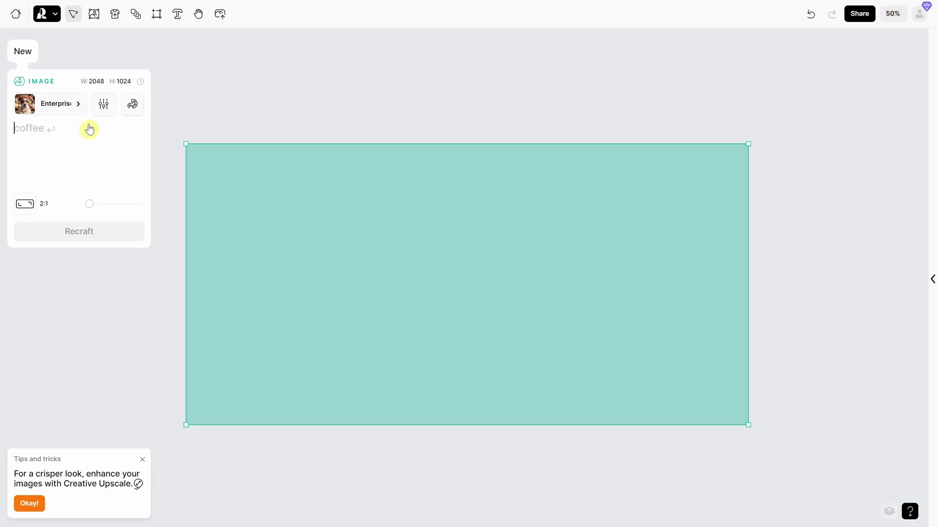
pyautogui.write('Create a photo of a Mayan tribal woman drinking coffee from a mug, steam coming out from mug. She is dressed in traditional Mayan clothes, with an exotic jungle and turquoise sea blurred in the background. Include palm trees and capture the scene during the golden hour, with warm, soft lighting enhancing the natural beauty of the setting.')
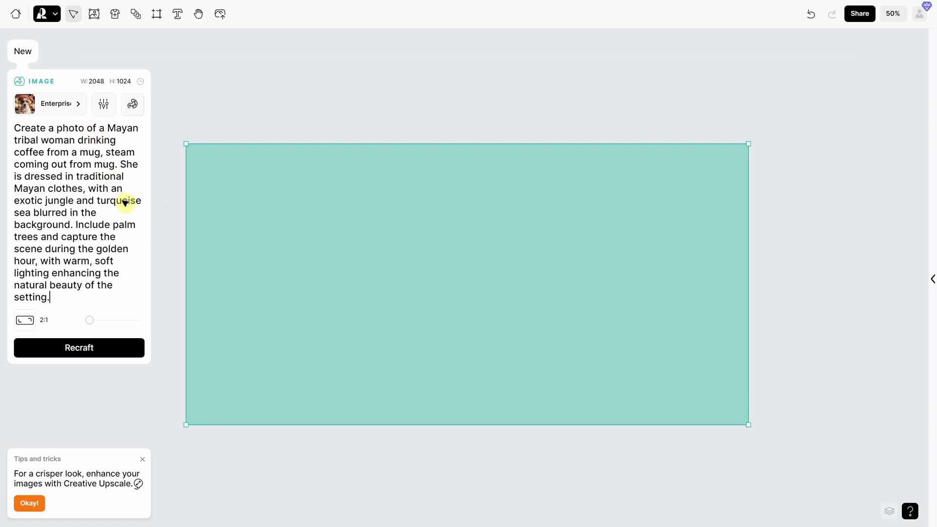
# Generate the Mayan woman coffee photos and keep the white-dressed version.
pyautogui.click(92, 352)
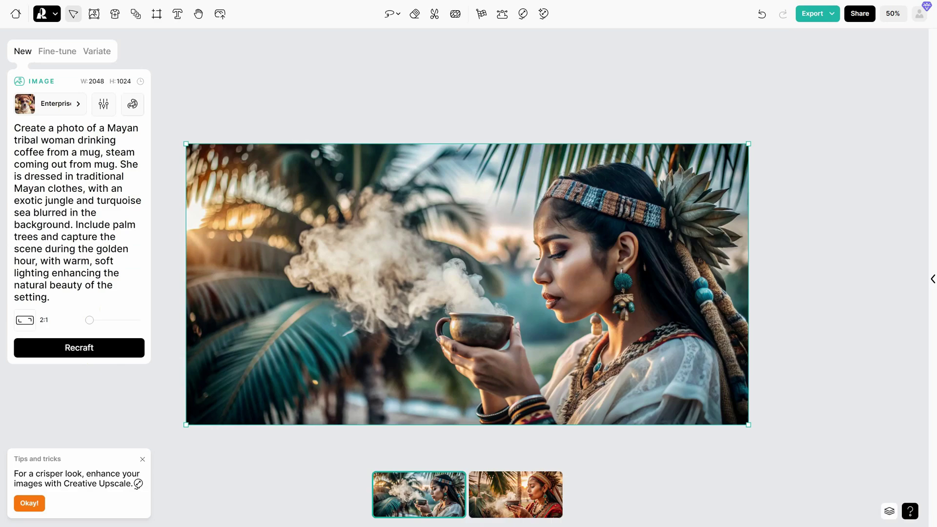
pyautogui.click(500, 485)
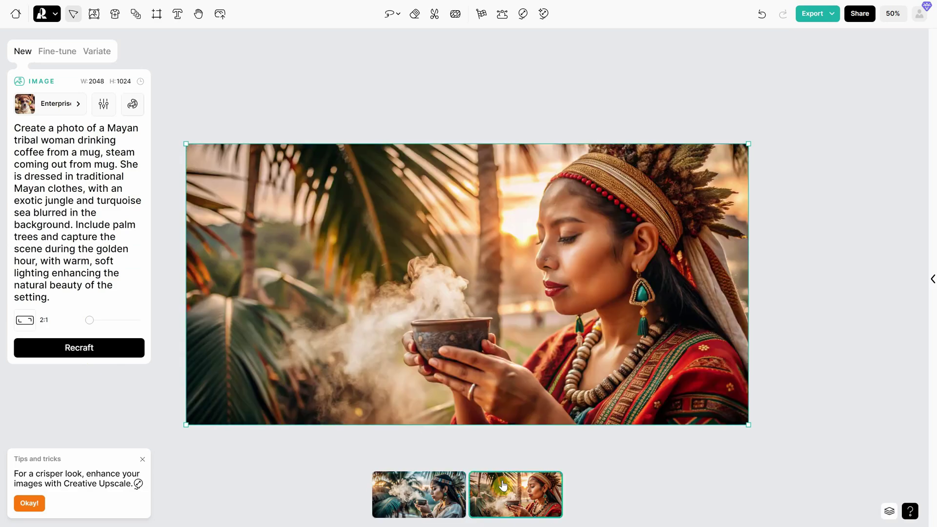
pyautogui.click(417, 502)
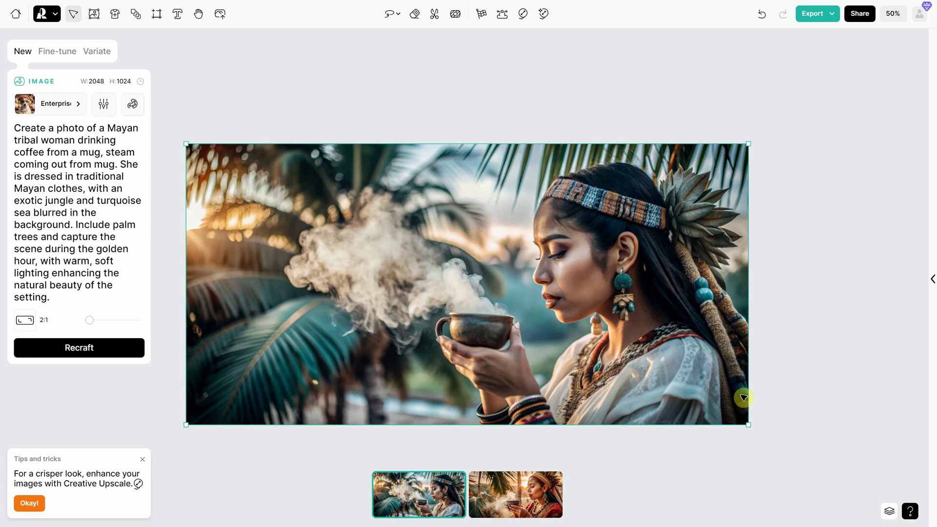
# Trim the banner frame to 1977 × 859.
pyautogui.moveTo(748, 144); pyautogui.dragTo(739, 174)
pyautogui.moveTo(735, 431); pyautogui.dragTo(729, 412)
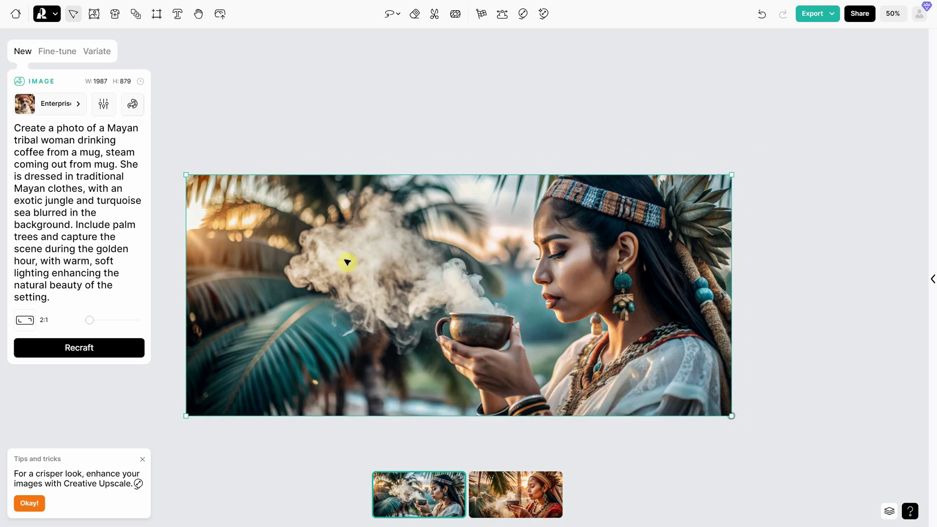
pyautogui.scroll(-2, 344, 260)
# Fine-tune the Mayan woman photo at Fairly similar and show the third variation.
pyautogui.click(51, 51)
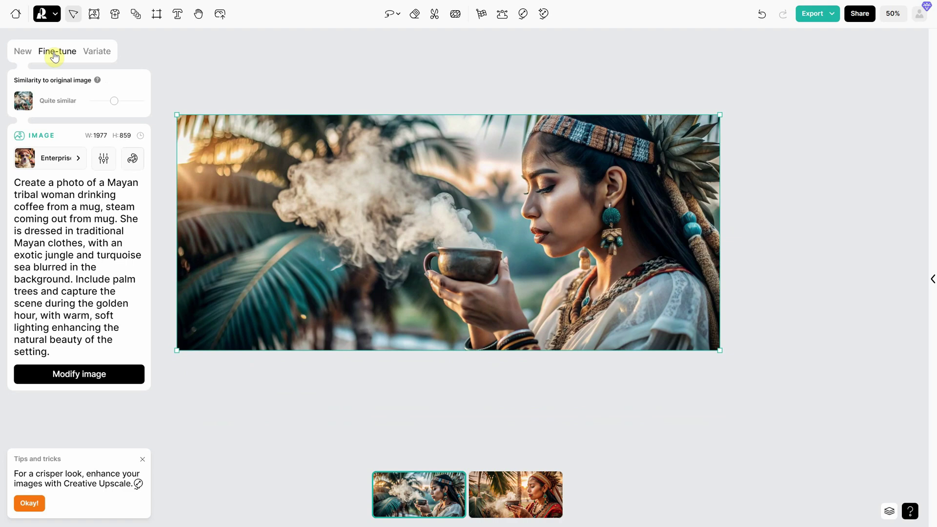
pyautogui.moveTo(118, 103)
pyautogui.mouseDown()
pyautogui.moveTo(105, 100)
pyautogui.moveTo(113, 102)
pyautogui.mouseUp()
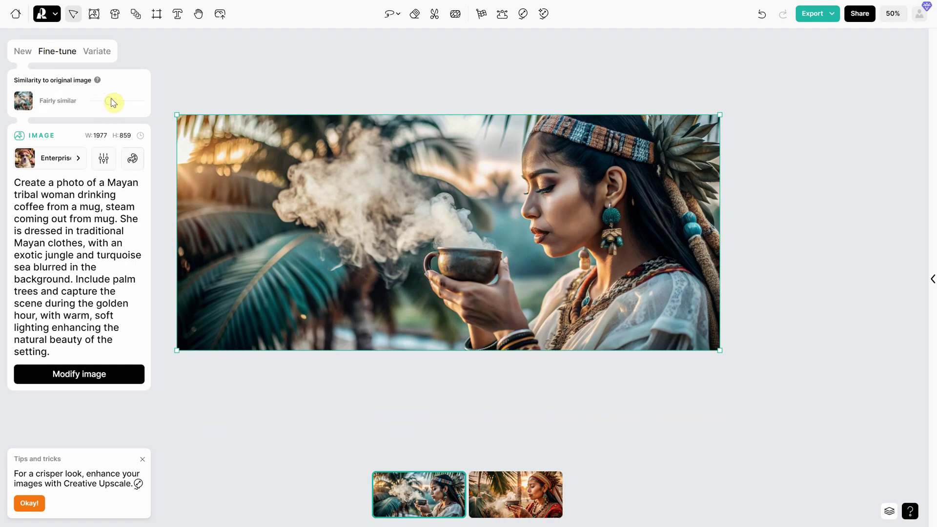
pyautogui.click(78, 374)
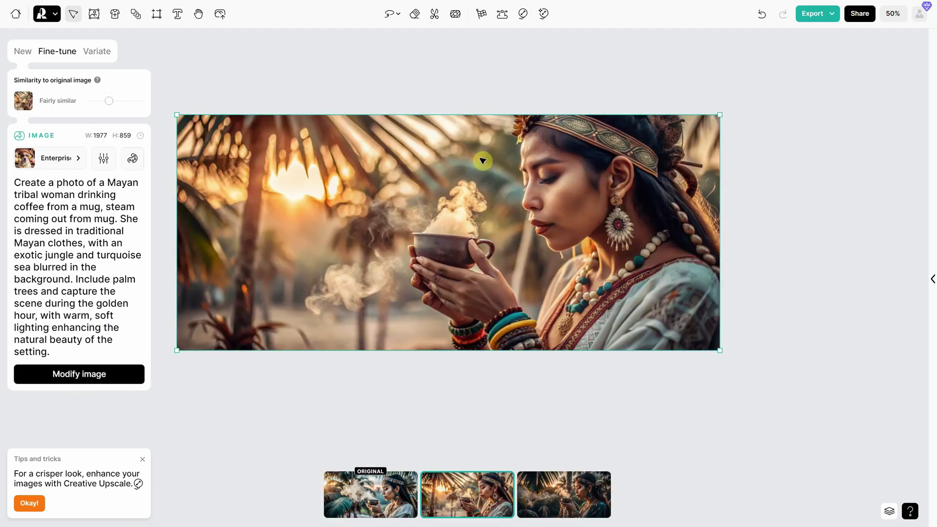
pyautogui.click(543, 500)
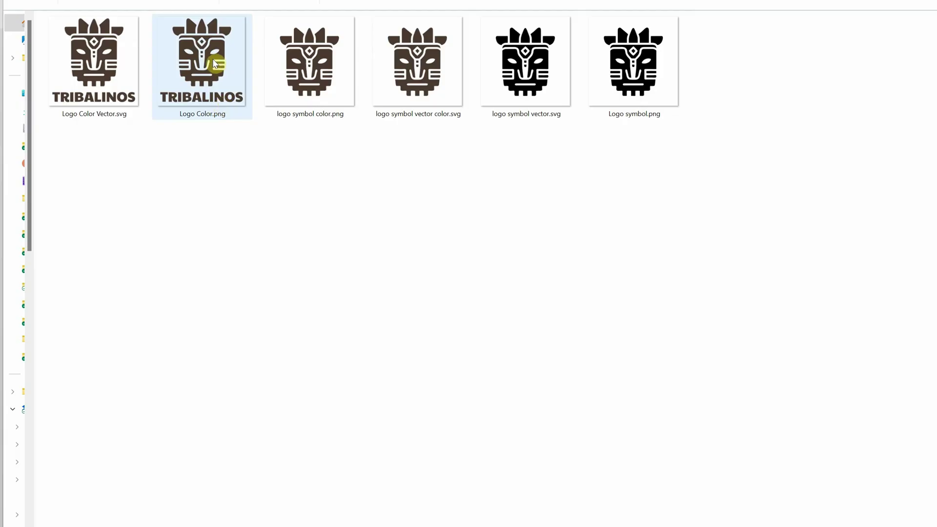
# Place the Logo Color.png TRIBALINOS logo small against the banner's left edge.
pyautogui.moveTo(213, 64); pyautogui.dragTo(335, 251)
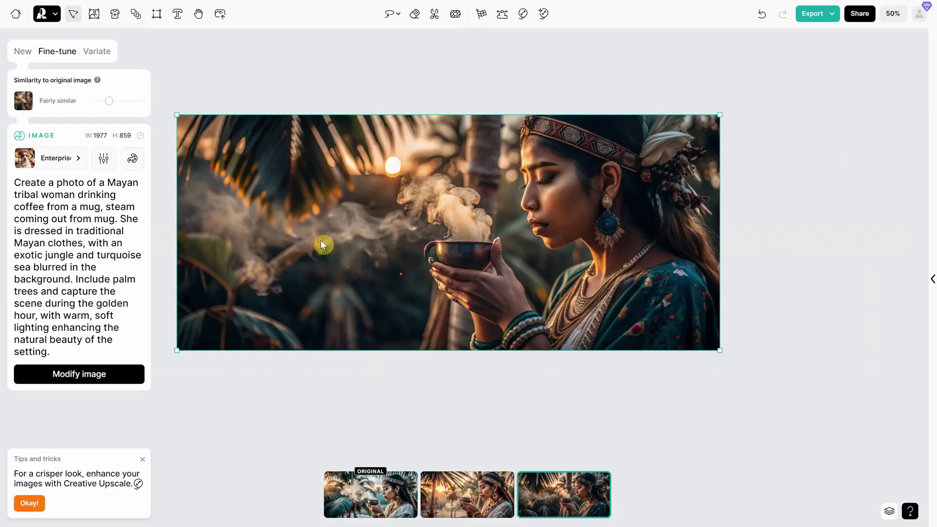
pyautogui.moveTo(322, 242); pyautogui.dragTo(357, 254)
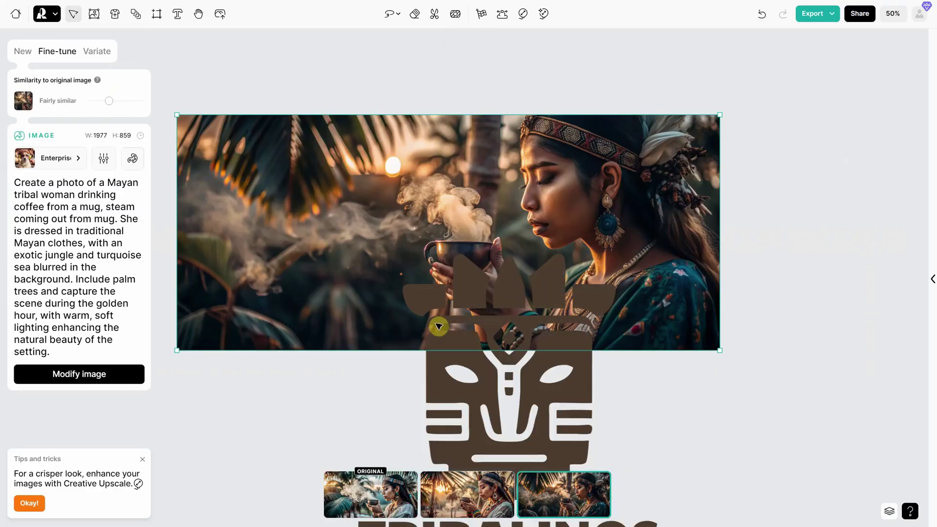
pyautogui.moveTo(439, 326); pyautogui.dragTo(327, 245)
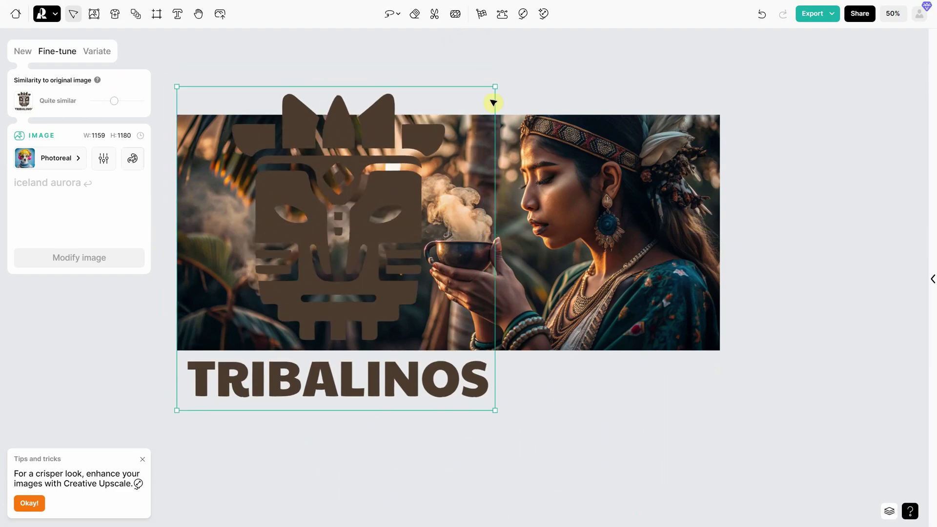
pyautogui.moveTo(495, 85); pyautogui.dragTo(325, 282)
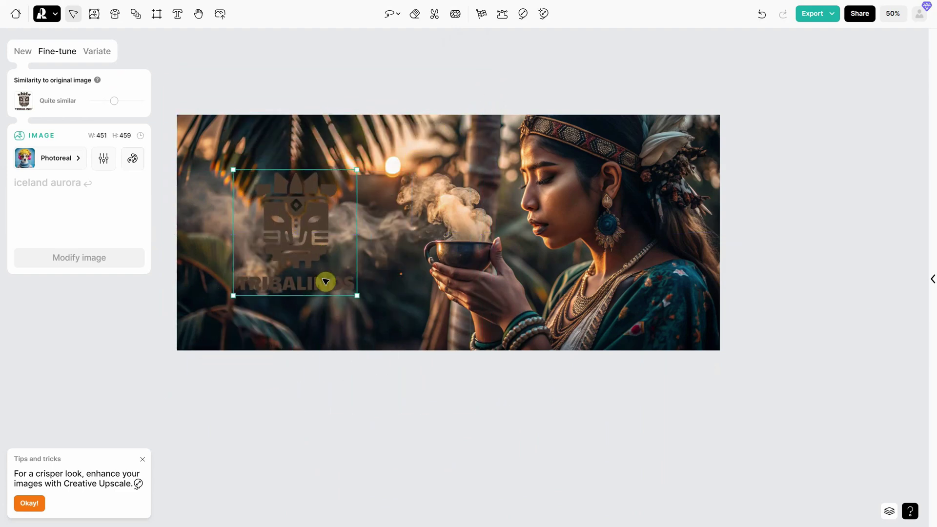
# Vectorize the logo and recolour it from brown to light beige.
pyautogui.click(501, 19)
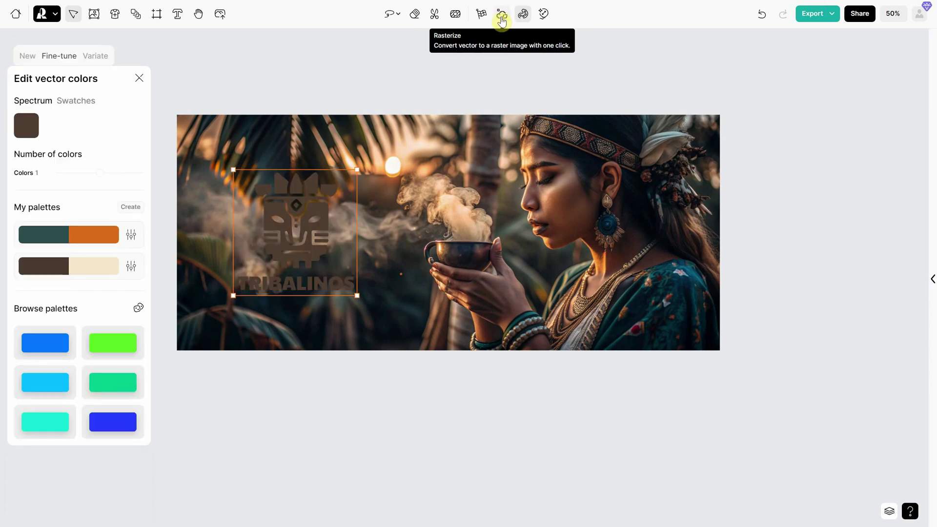
pyautogui.click(26, 125)
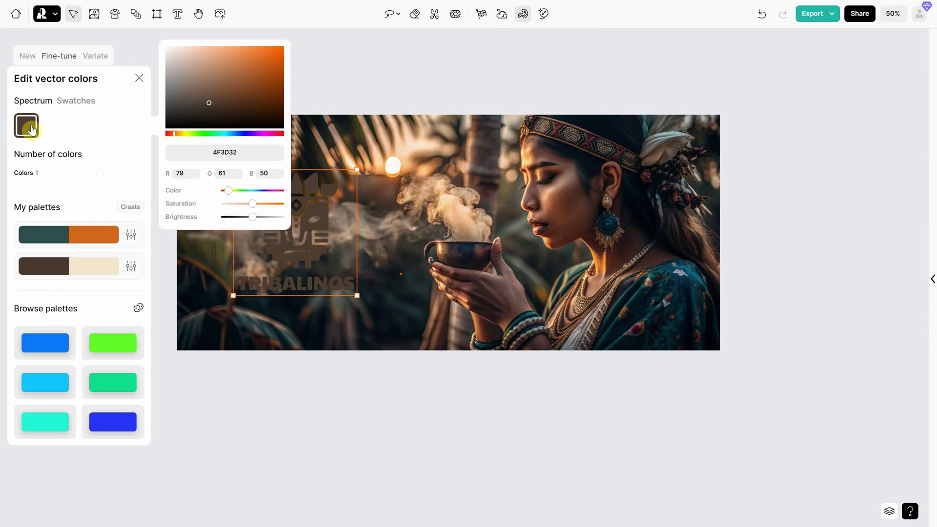
pyautogui.moveTo(237, 112); pyautogui.dragTo(184, 59)
pyautogui.click(271, 66)
pyautogui.moveTo(270, 67); pyautogui.dragTo(876, 439)
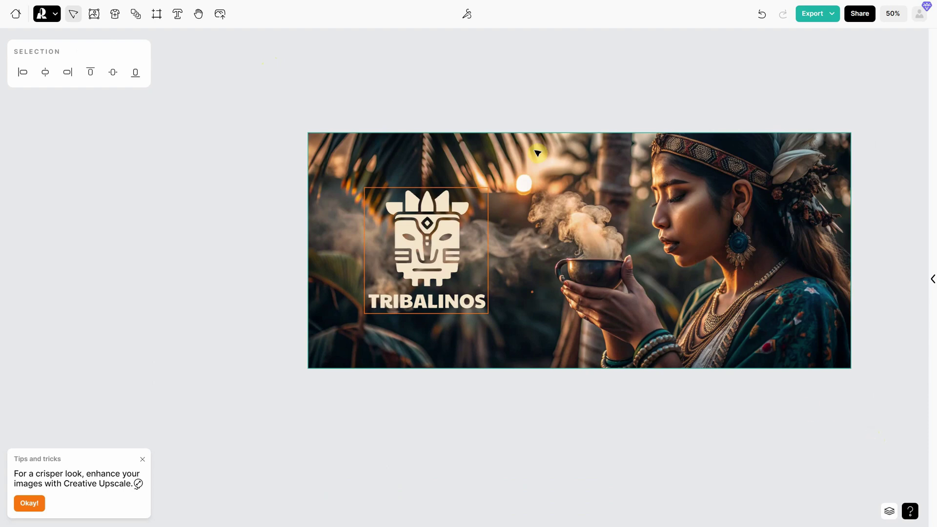
# Merge the beige logo into the jungle photo and export the banner as banner.jpeg.
pyautogui.click(465, 14)
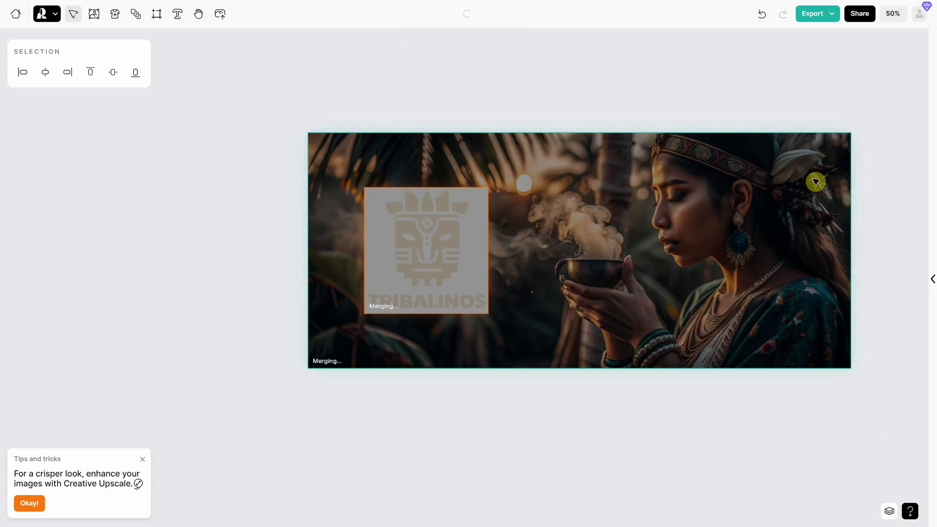
pyautogui.click(815, 14)
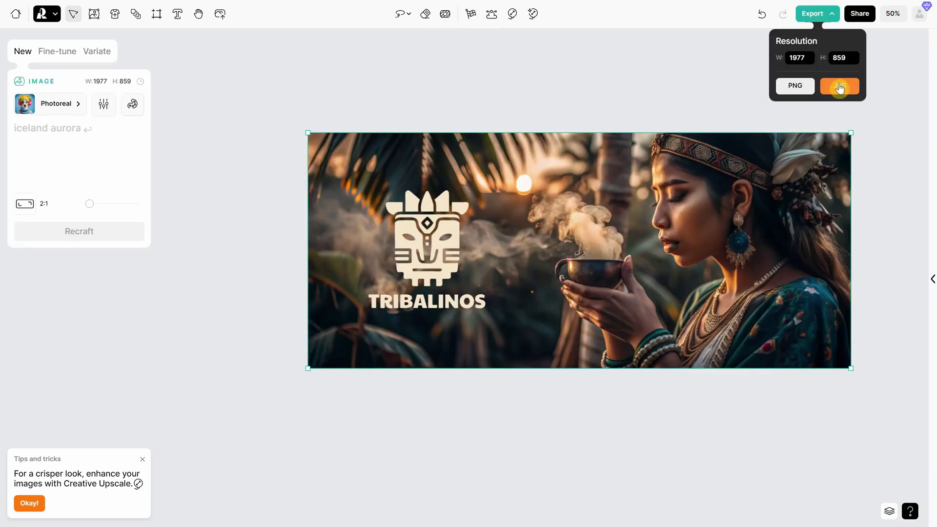
pyautogui.click(839, 88)
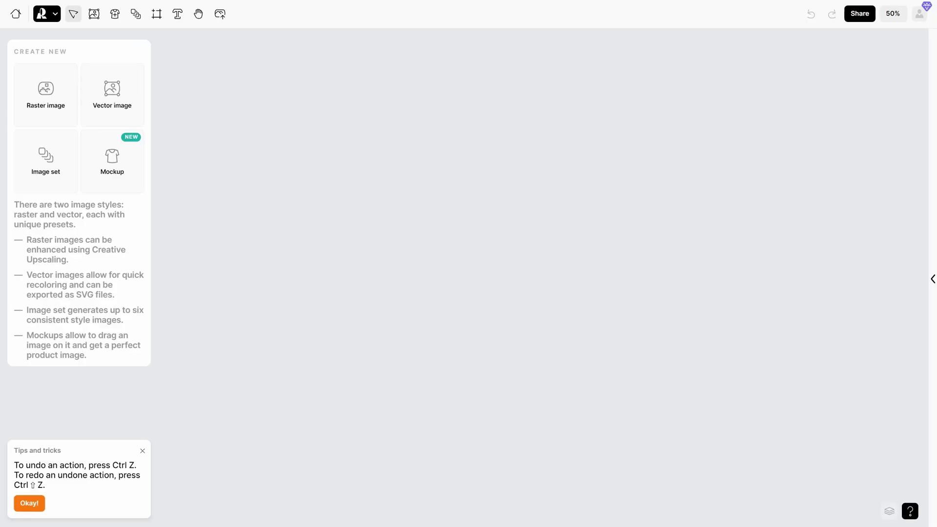
# Paste and centre the tribal mask logo, then modify it with the Mayan stone-sculpture-on-a-wall prompt.
pyautogui.hotkey('ctrl', 'v')
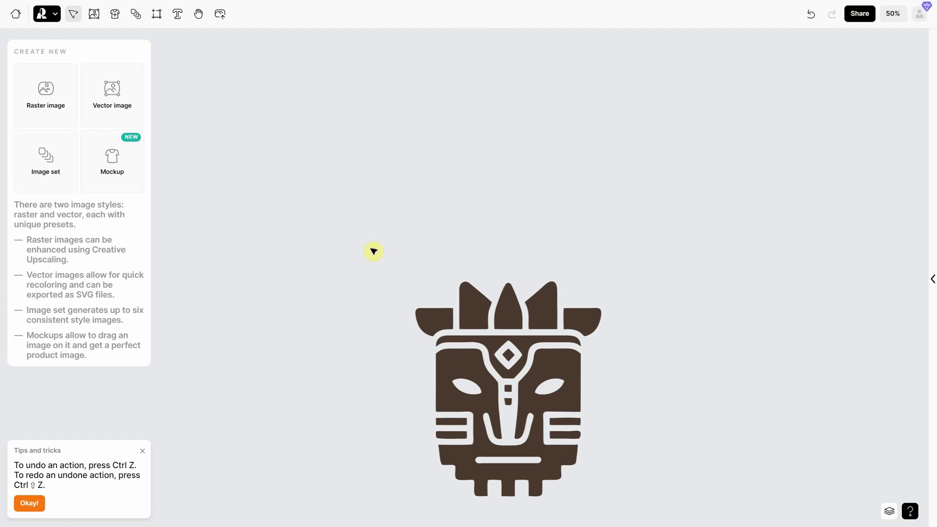
pyautogui.moveTo(493, 379); pyautogui.dragTo(373, 237)
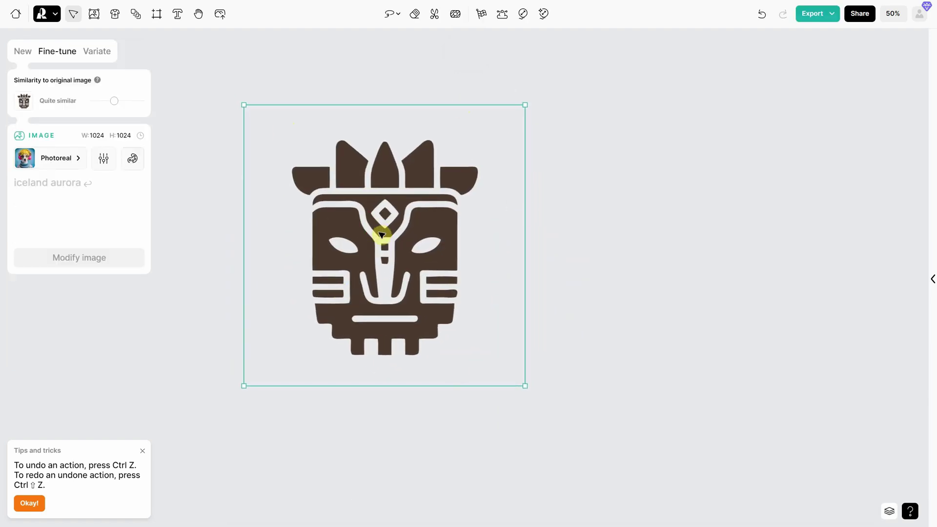
pyautogui.moveTo(115, 101); pyautogui.dragTo(116, 102)
pyautogui.click(56, 159)
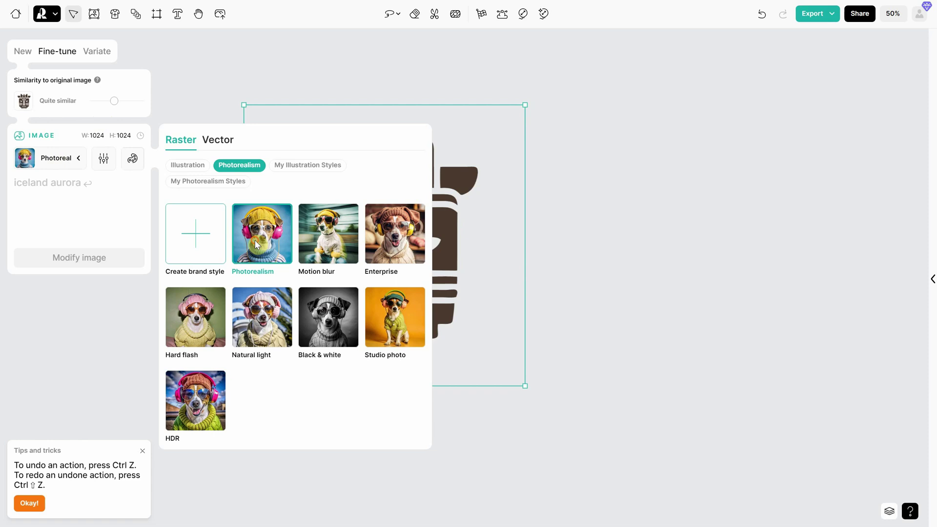
pyautogui.click(71, 188)
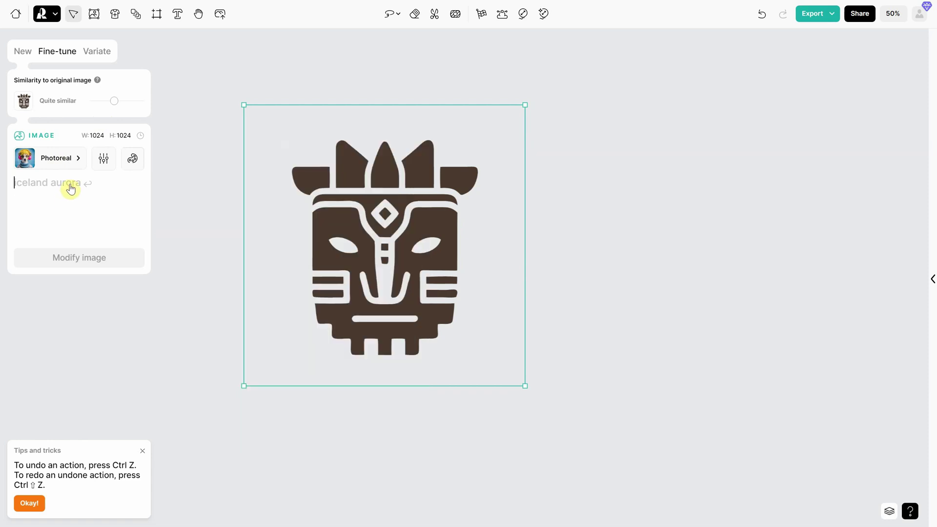
pyautogui.write('a tribal stone sculpture on a wall, mayan, vegetation around, ancient, epic, symmetrical')
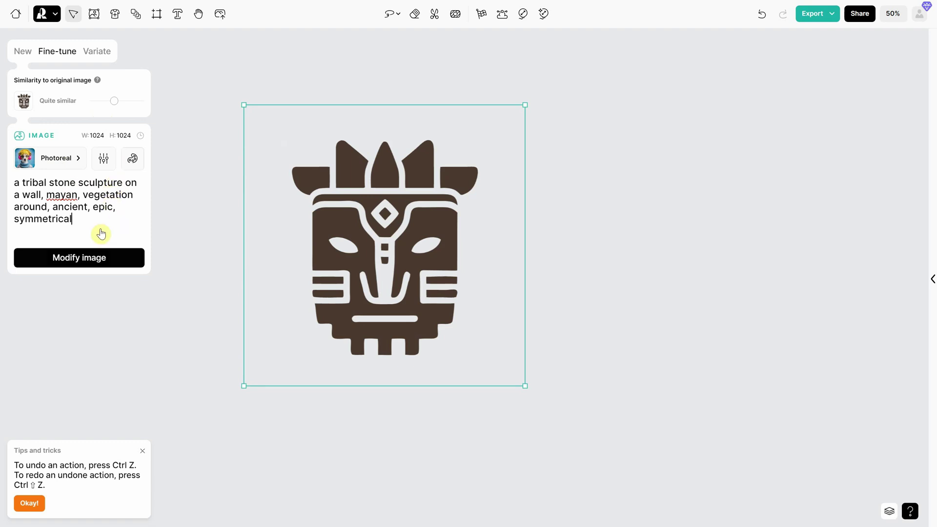
pyautogui.click(92, 259)
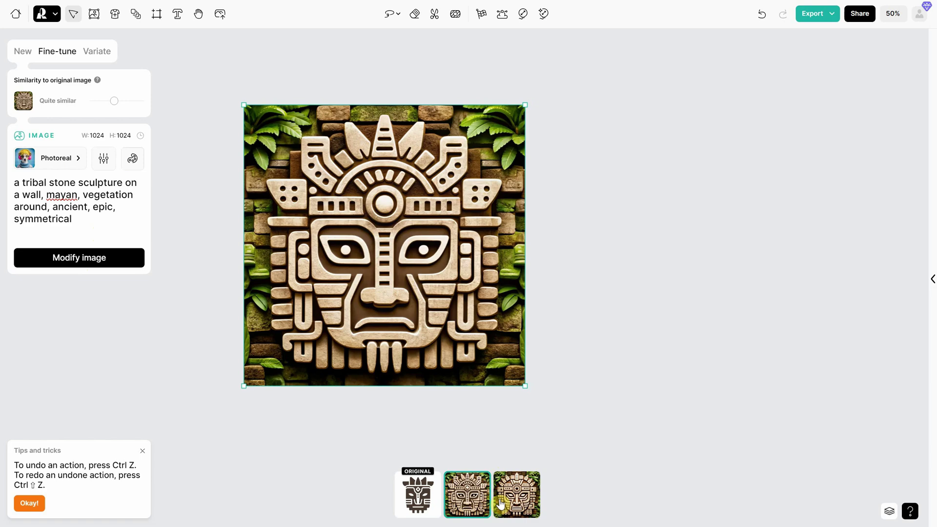
# Compare the third and middle stone-sculpture variations of the mask.
pyautogui.click(502, 503)
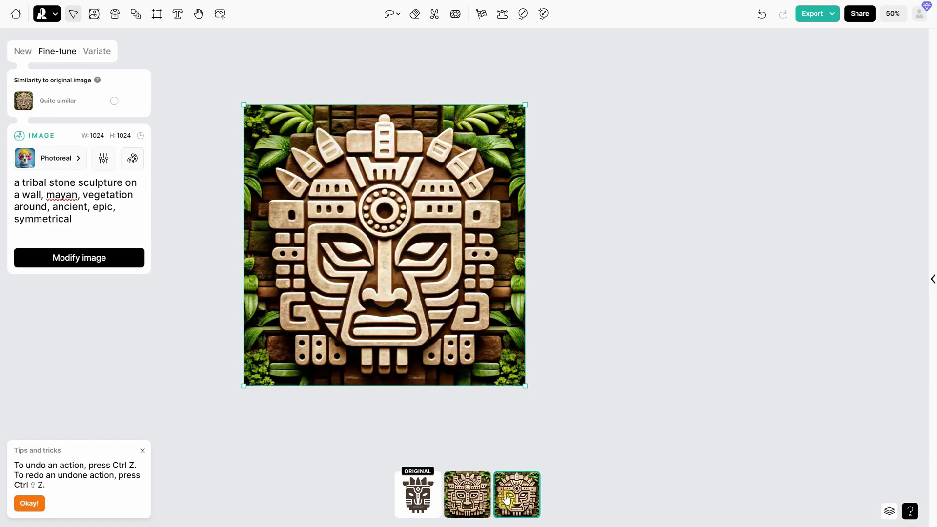
pyautogui.click(468, 498)
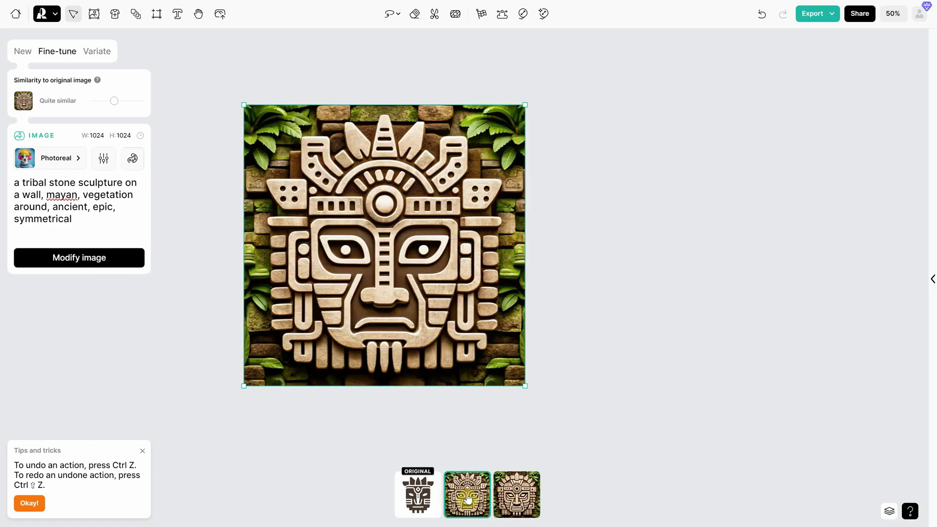
# Regenerate from the original mask at Extremely similar and compare the new variants.
pyautogui.click(416, 497)
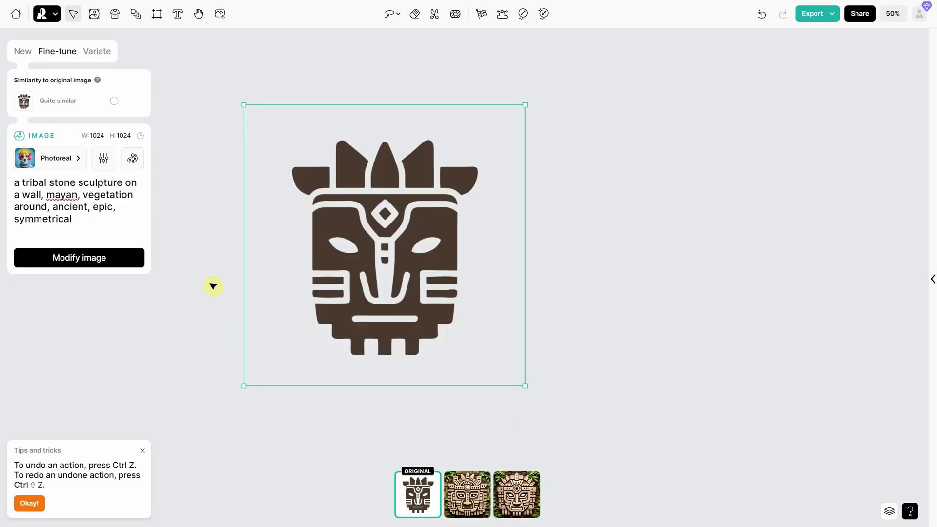
pyautogui.click(125, 103)
pyautogui.moveTo(124, 106); pyautogui.dragTo(134, 106)
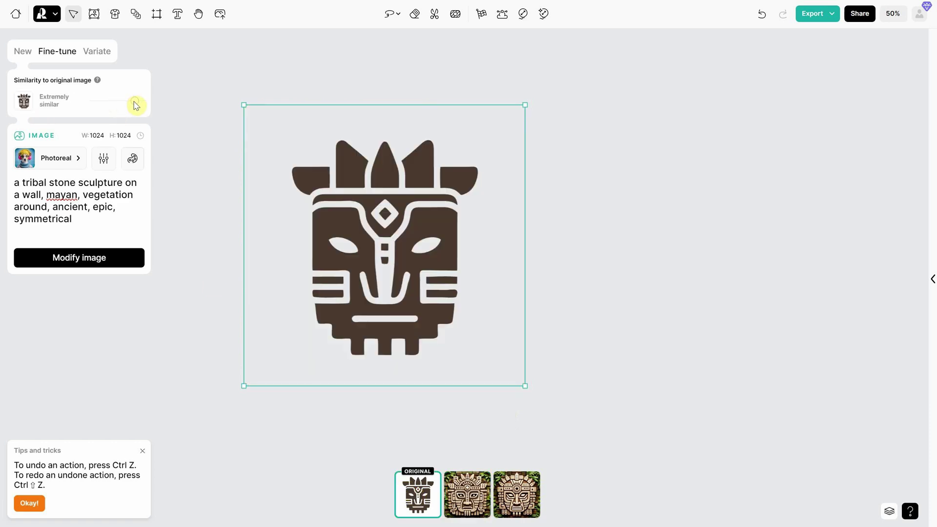
pyautogui.click(108, 262)
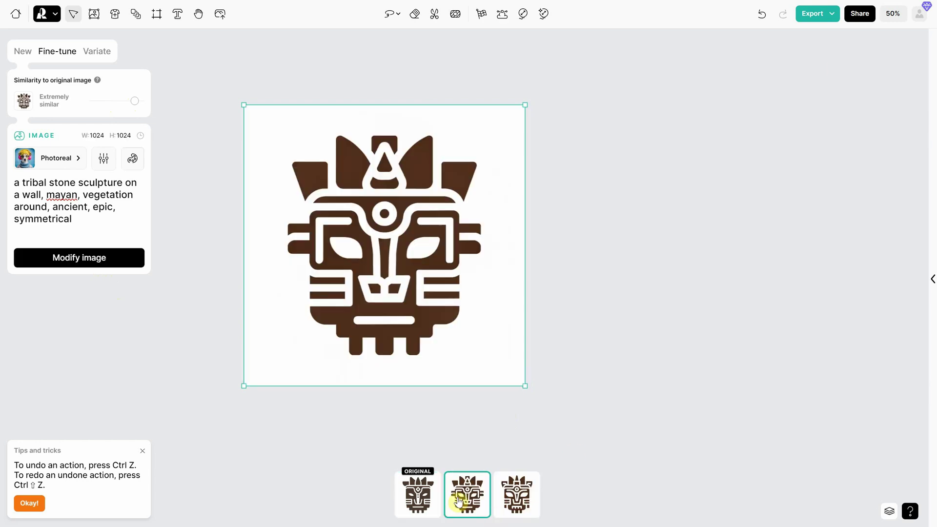
pyautogui.click(517, 505)
pyautogui.click(467, 498)
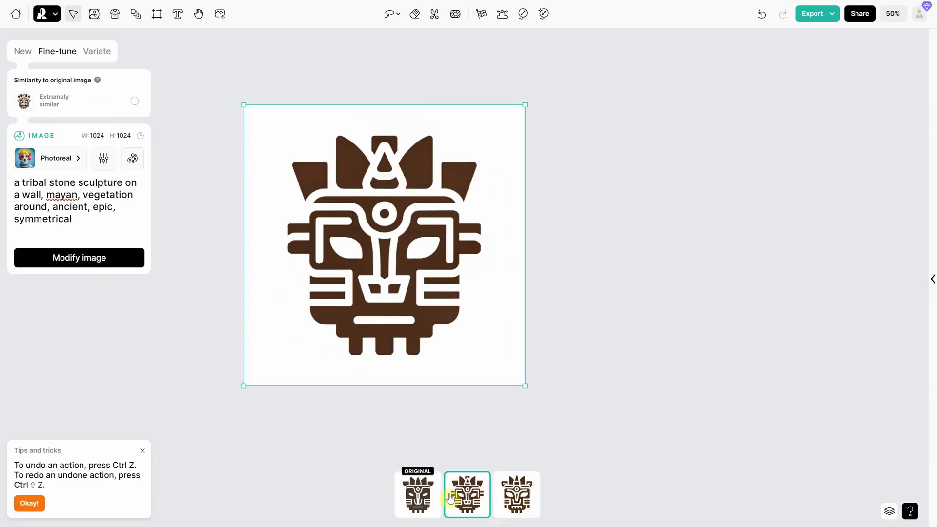
# Regenerate stone-sculpture variants from the original mask at Fairly similar.
pyautogui.click(421, 493)
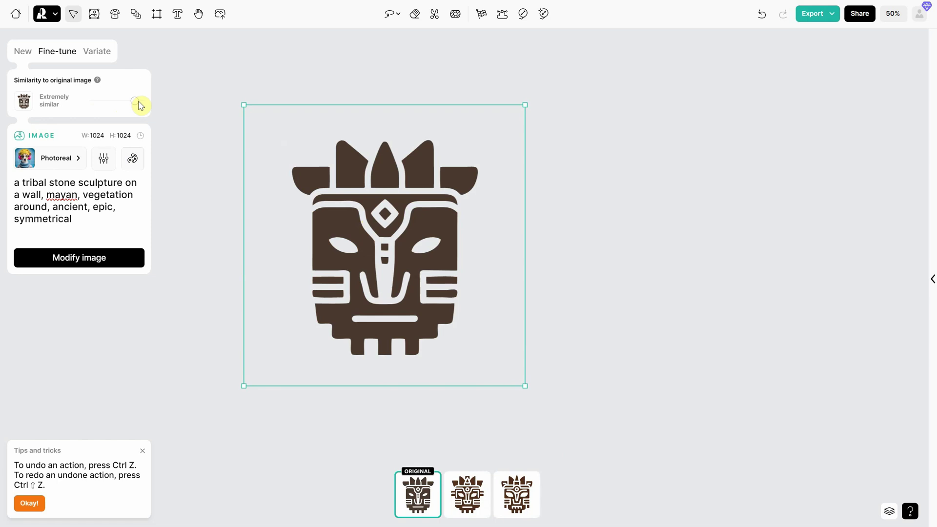
pyautogui.moveTo(135, 101); pyautogui.dragTo(111, 106)
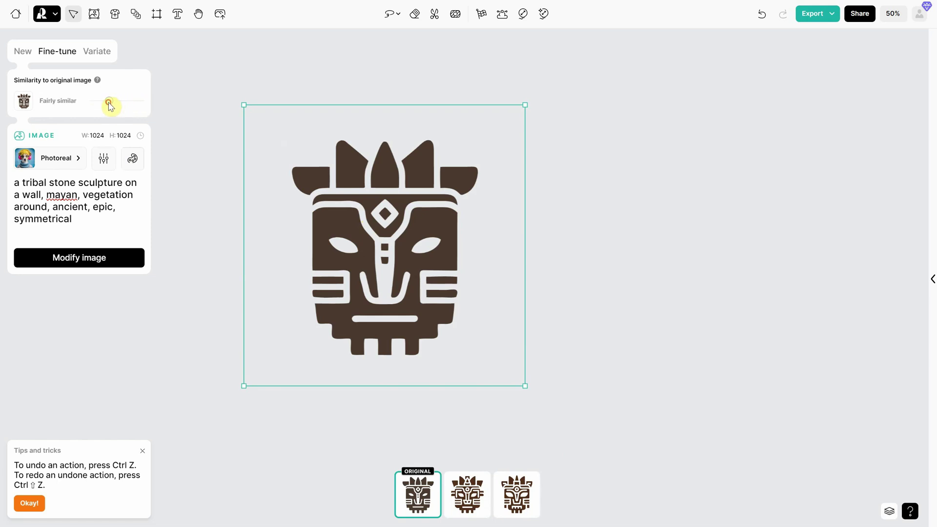
pyautogui.click(57, 259)
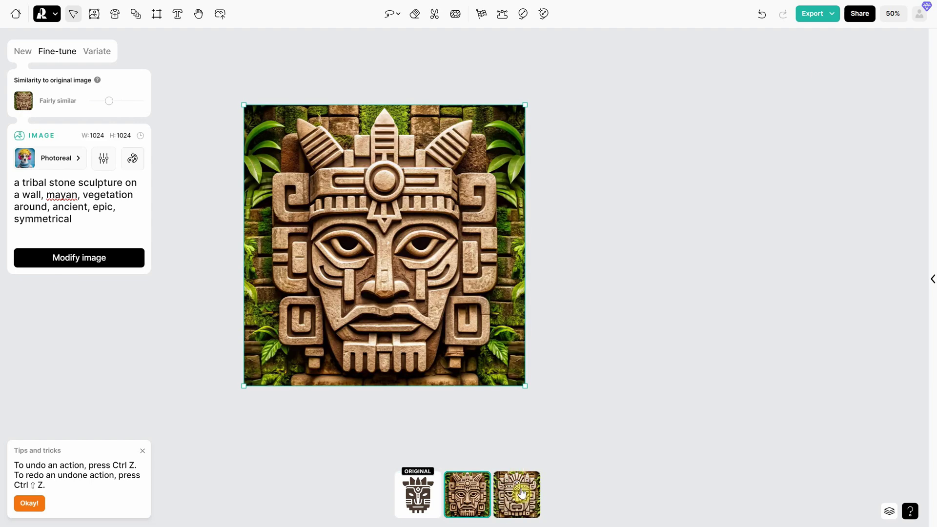